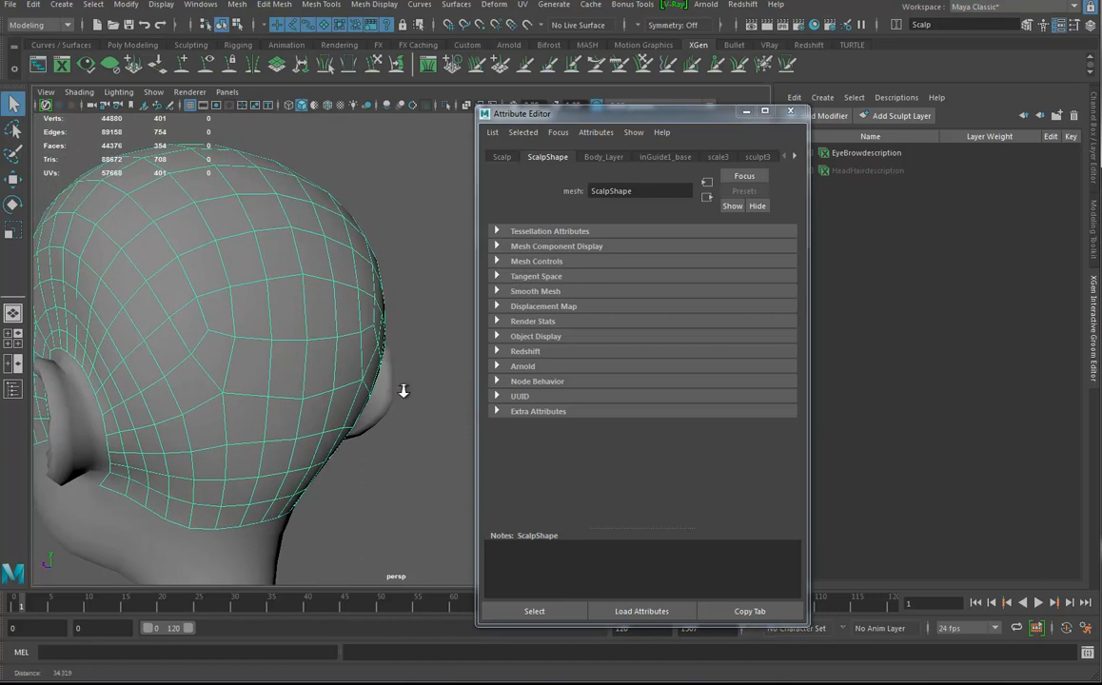
# Show the HeadHairdescription groom on the head for a look and hide it again
pyautogui.keyDown('alt'); pyautogui.moveTo(321, 443); pyautogui.dragTo(357, 401, button='middle'); pyautogui.keyUp('alt')
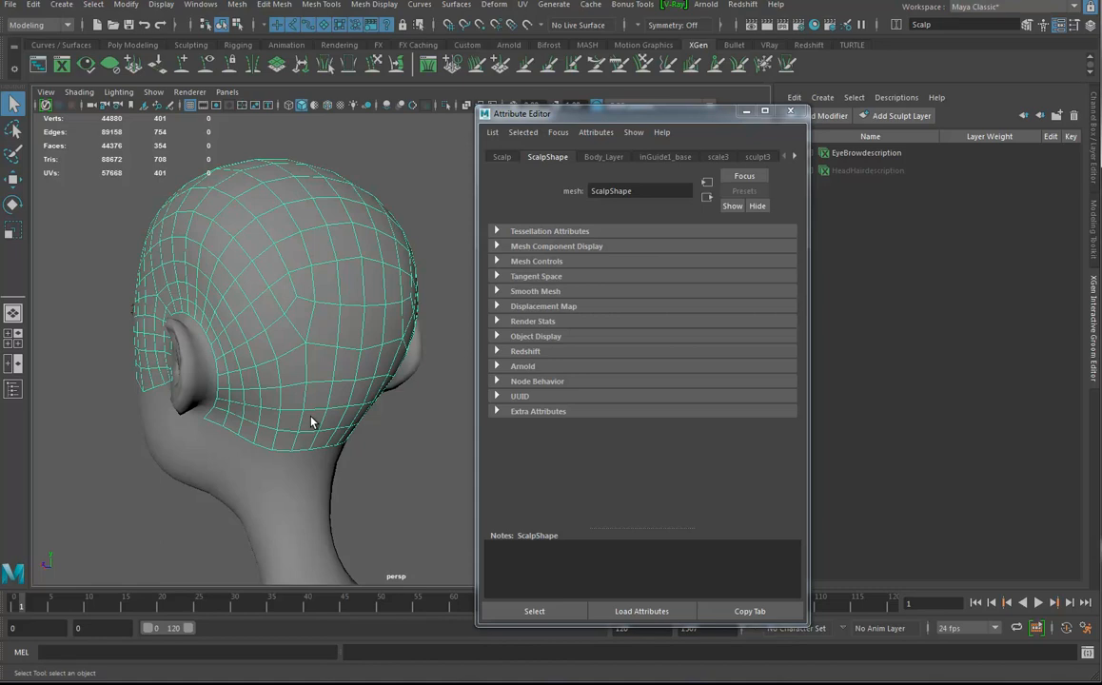
pyautogui.keyDown('alt'); pyautogui.moveTo(429, 284); pyautogui.dragTo(394, 335); pyautogui.keyUp('alt')
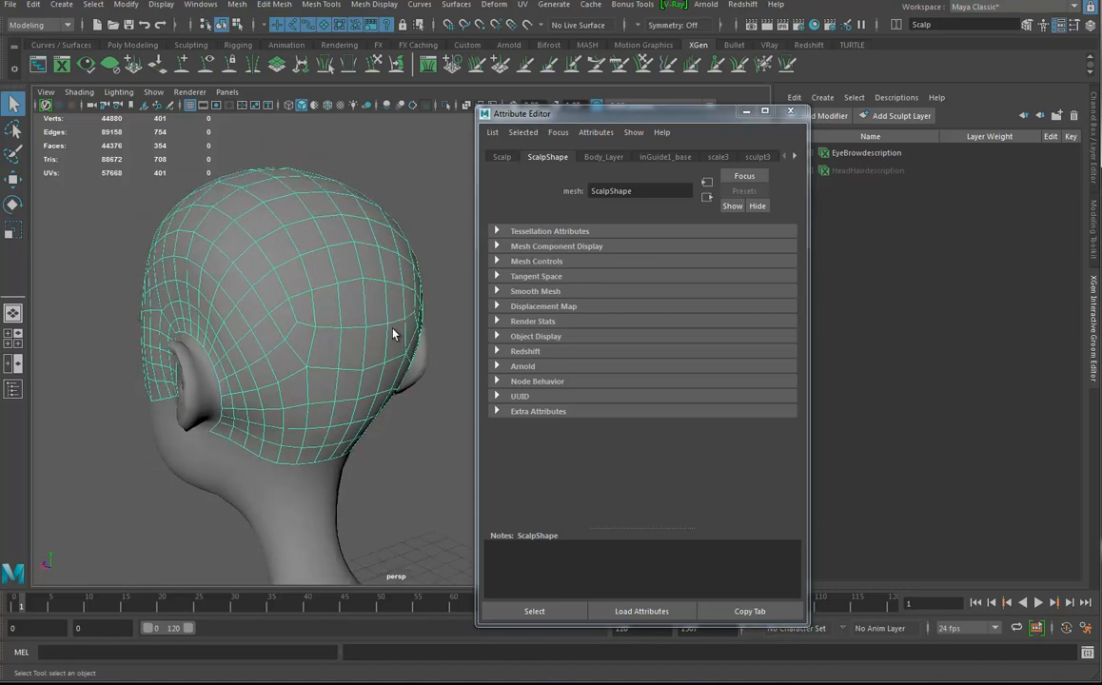
pyautogui.moveTo(681, 121); pyautogui.dragTo(634, 115)
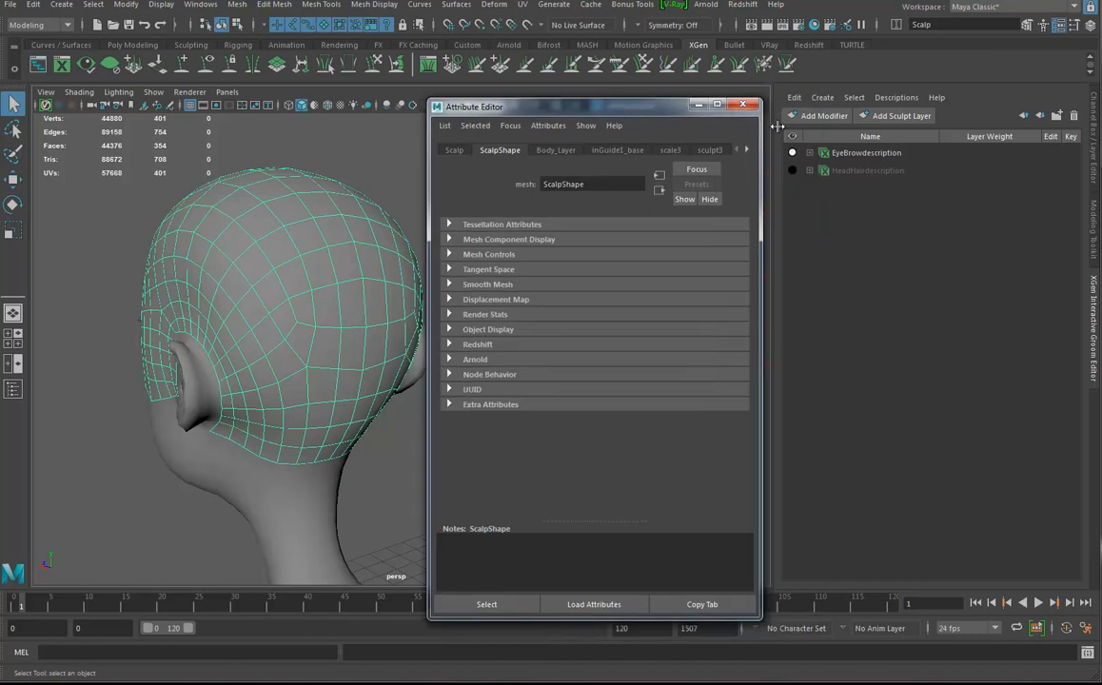
pyautogui.click(793, 172)
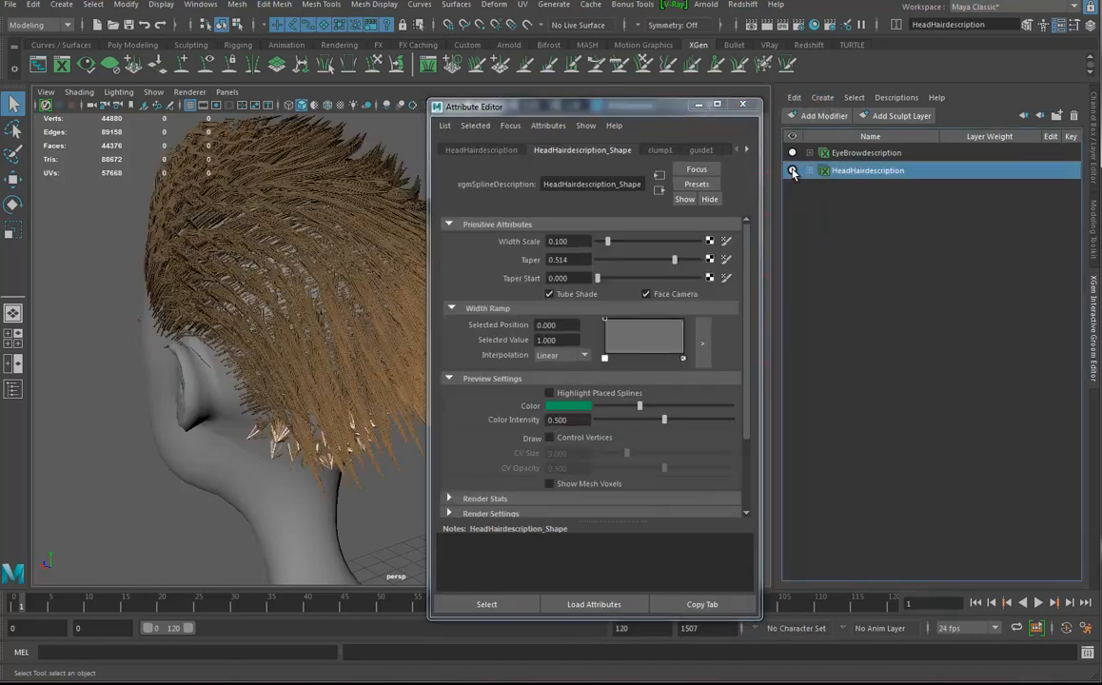
pyautogui.click(794, 172)
pyautogui.keyDown('alt'); pyautogui.moveTo(352, 344); pyautogui.dragTo(276, 348); pyautogui.keyUp('alt')
pyautogui.click(822, 98)
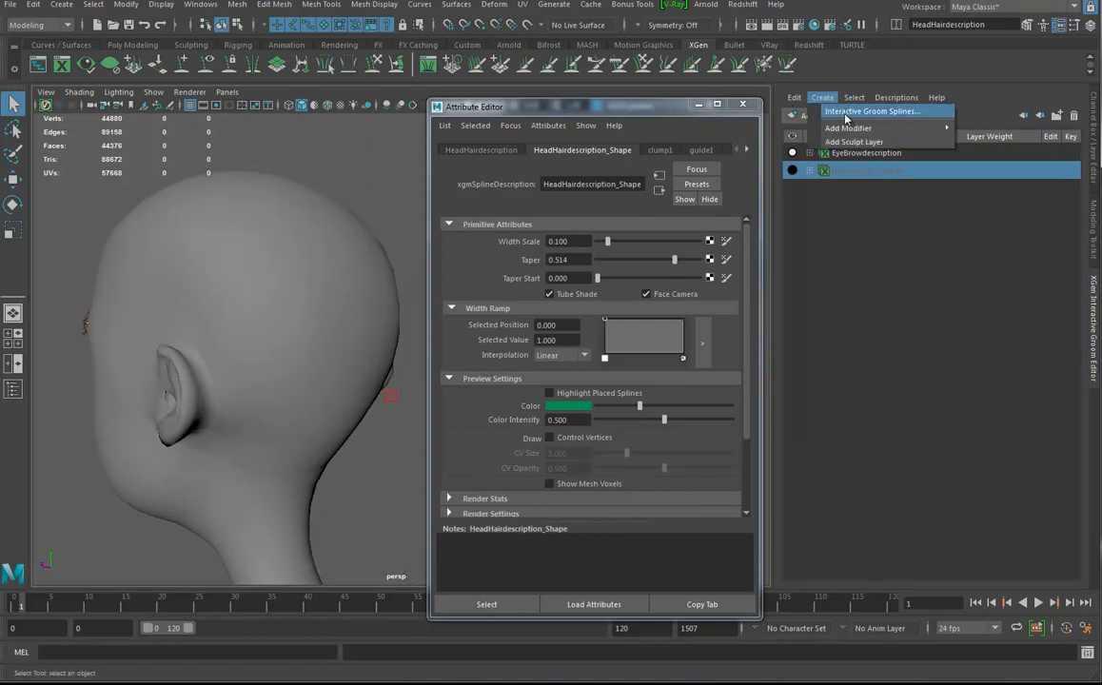
pyautogui.click(846, 112)
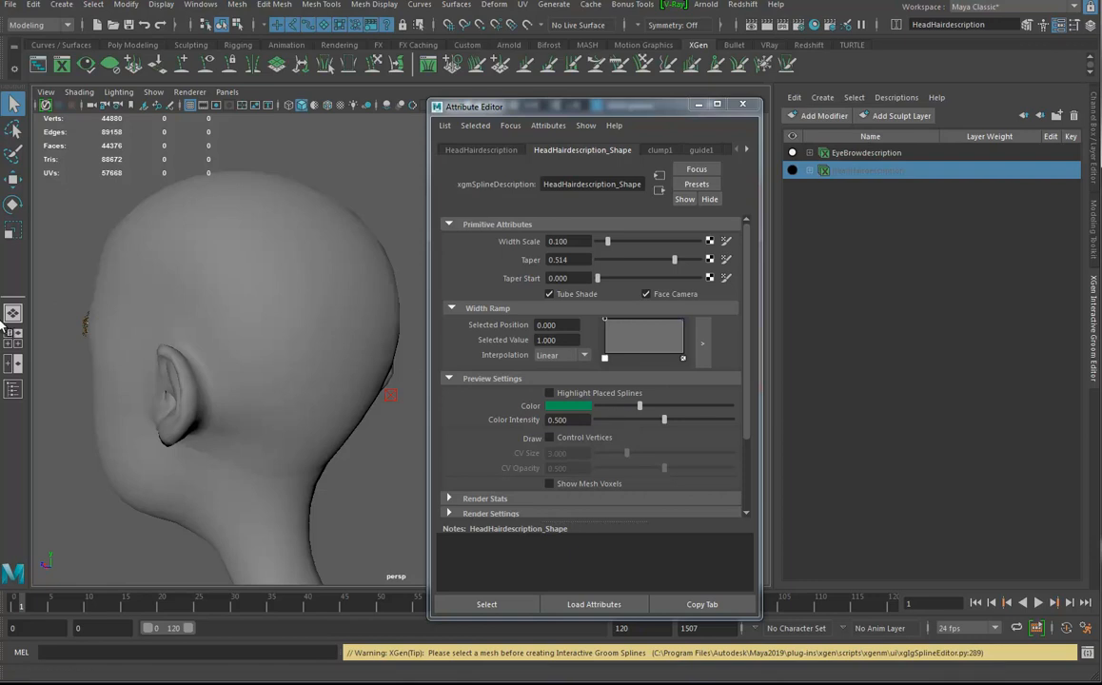
pyautogui.hotkey('ctrl', 'z')
pyautogui.hotkey('ctrl', 'z')
pyautogui.hotkey('ctrl', 'z')
# Create interactive groom splines on the selected scalp mesh with the description name CurlHair
pyautogui.click(823, 97)
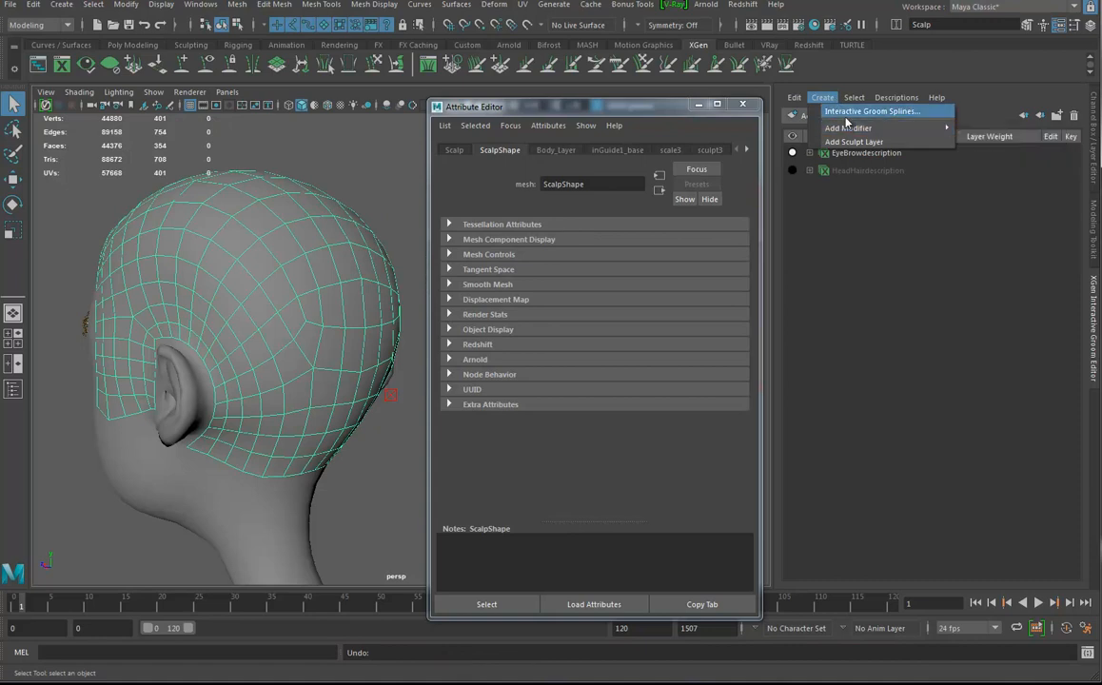
pyautogui.click(846, 112)
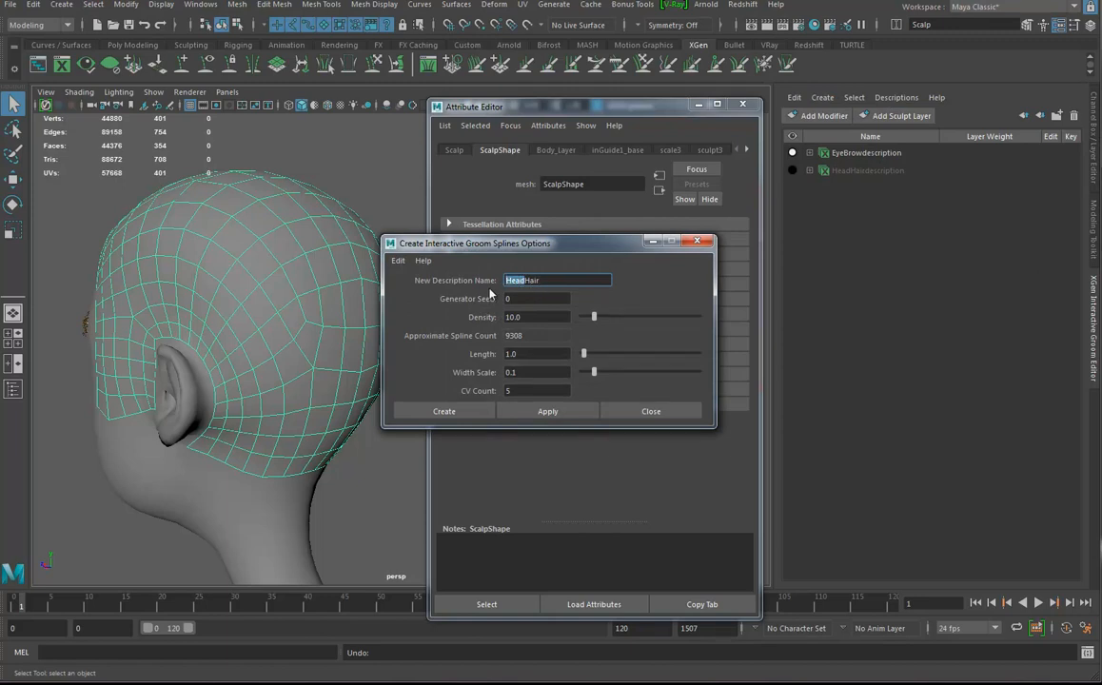
pyautogui.write('Curl')
pyautogui.click(444, 411)
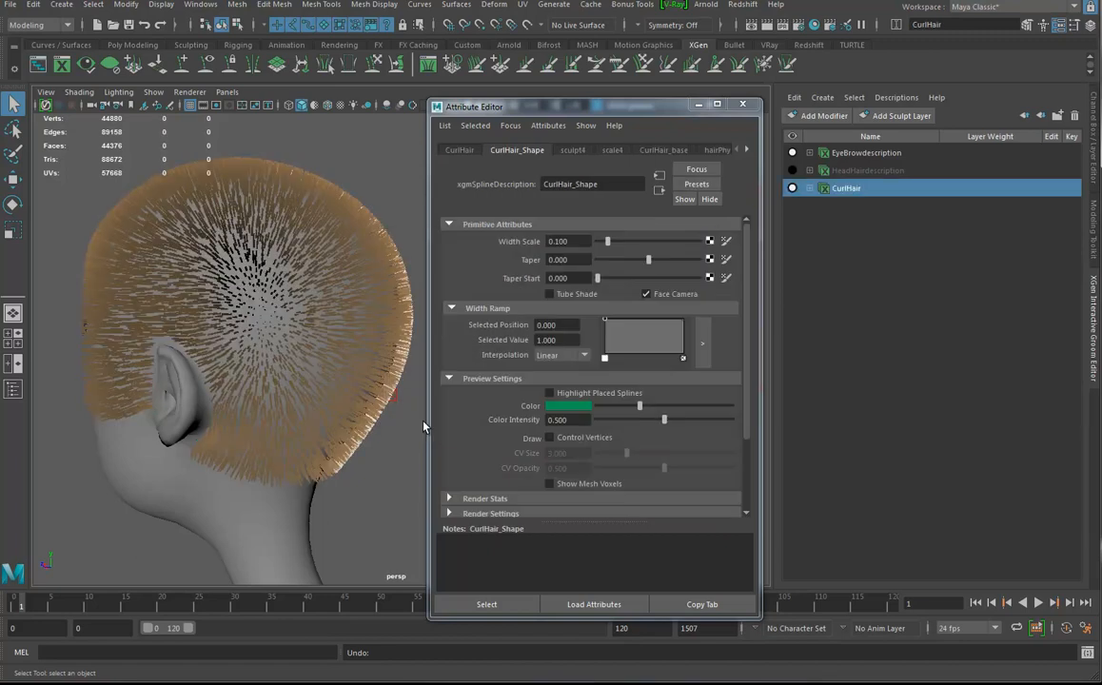
# Activate the Density Brush for CurlHair_base and check its brush and symmetry settings
pyautogui.keyDown('alt'); pyautogui.moveTo(381, 419); pyautogui.dragTo(285, 418); pyautogui.keyUp('alt')
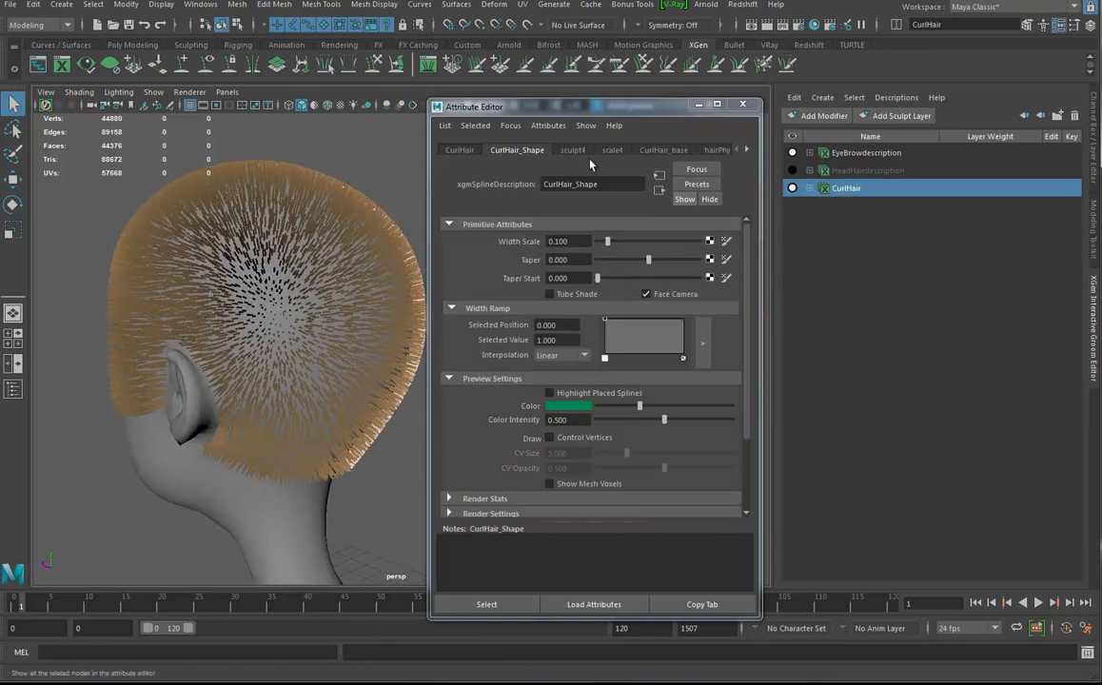
pyautogui.click(810, 188)
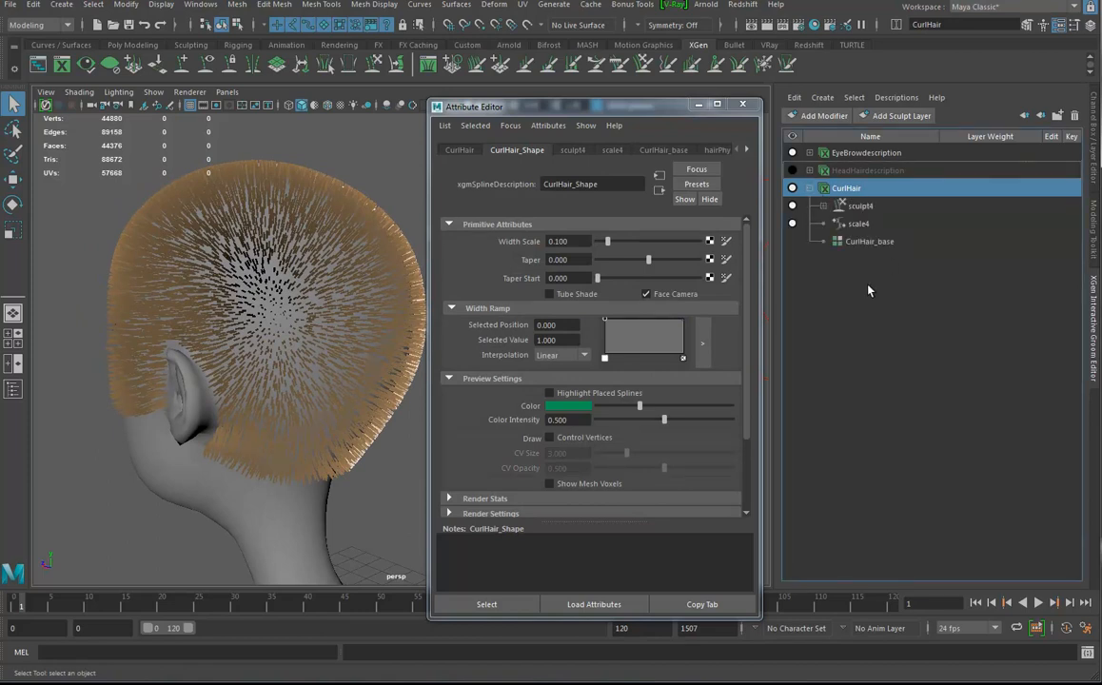
pyautogui.click(856, 242)
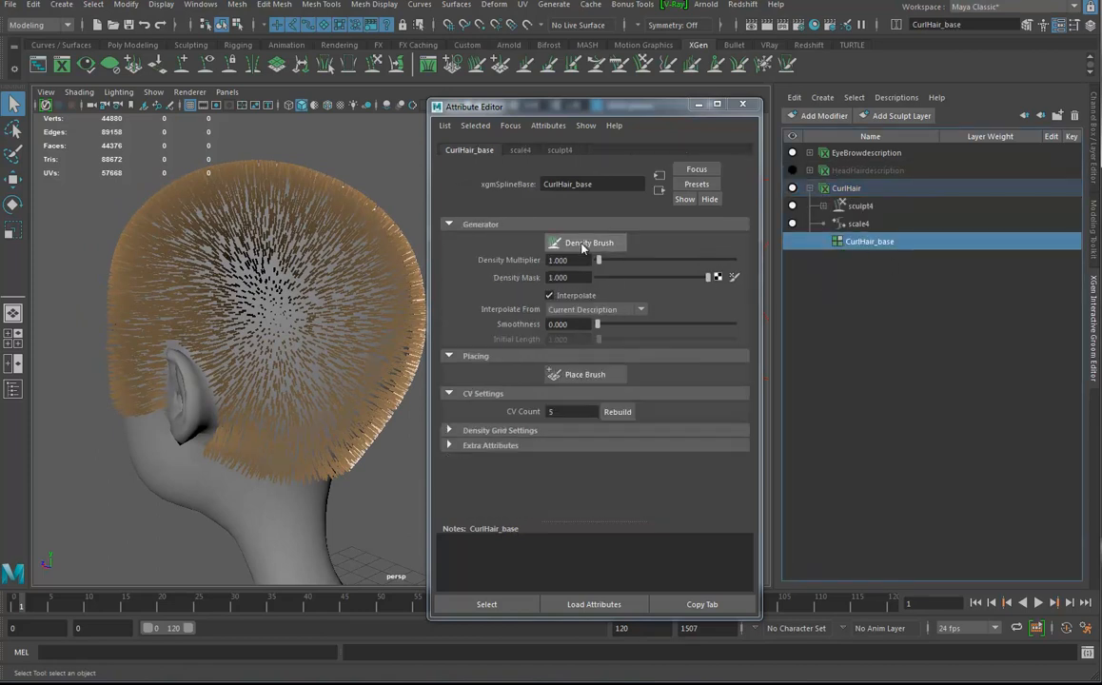
pyautogui.click(584, 245)
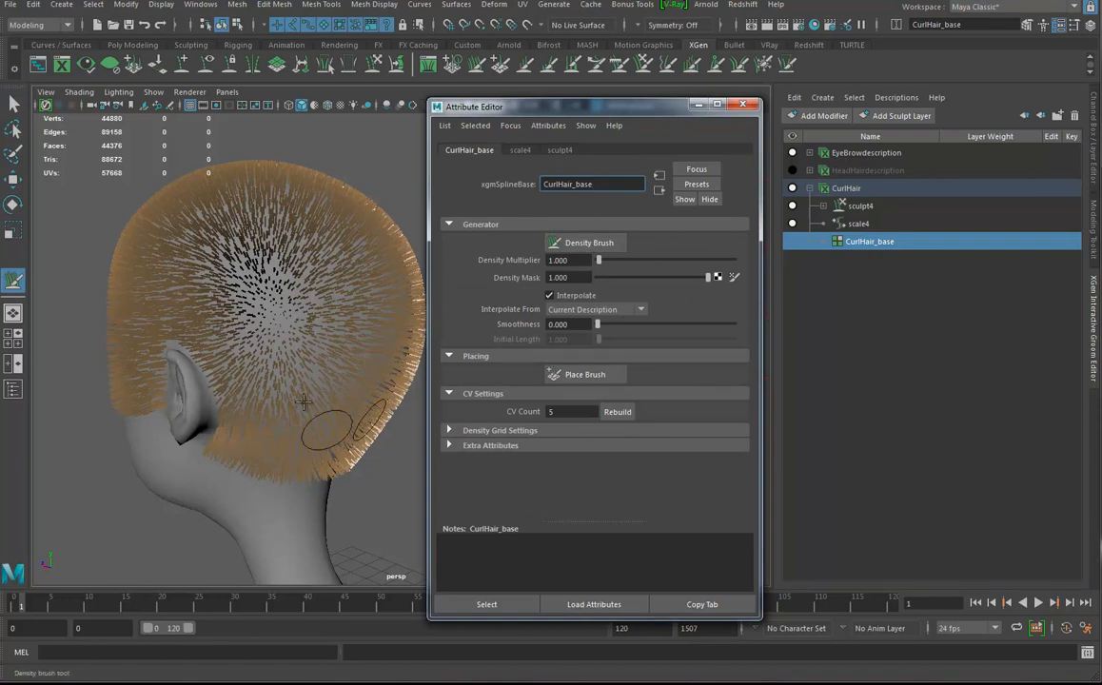
pyautogui.click(14, 284)
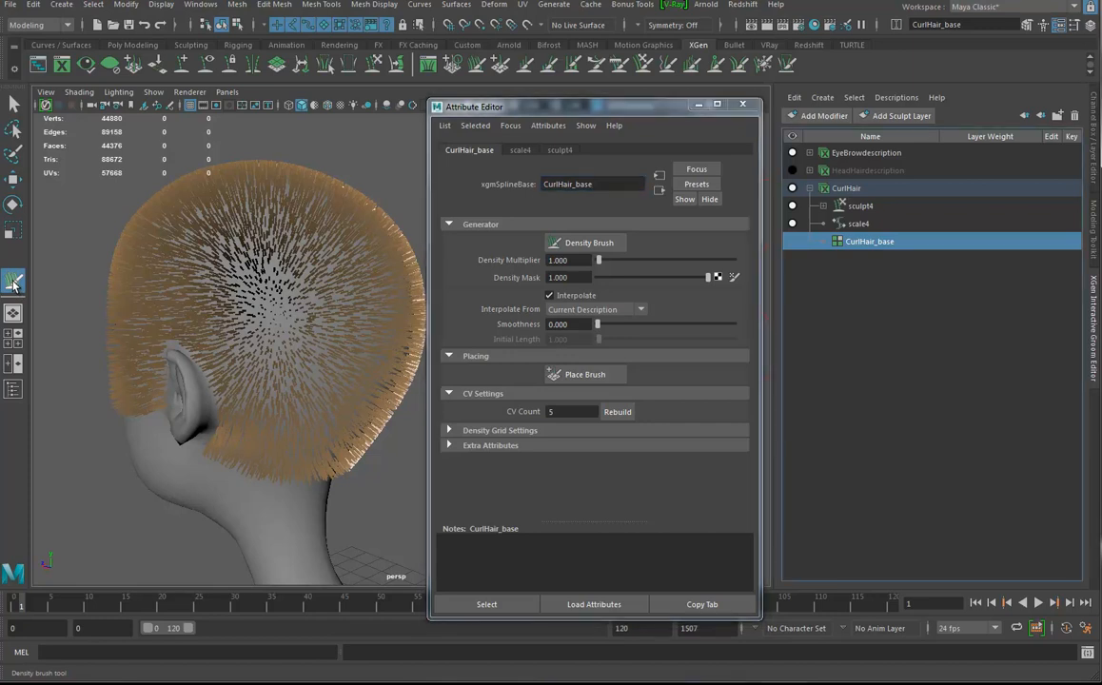
pyautogui.doubleClick(14, 284)
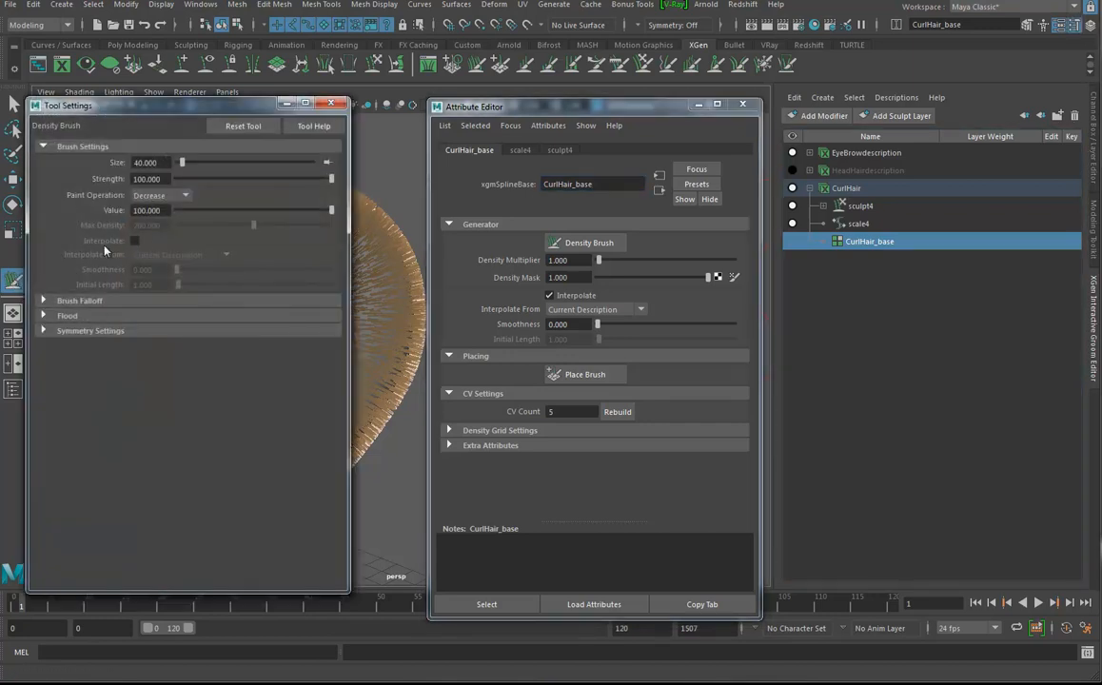
pyautogui.click(100, 332)
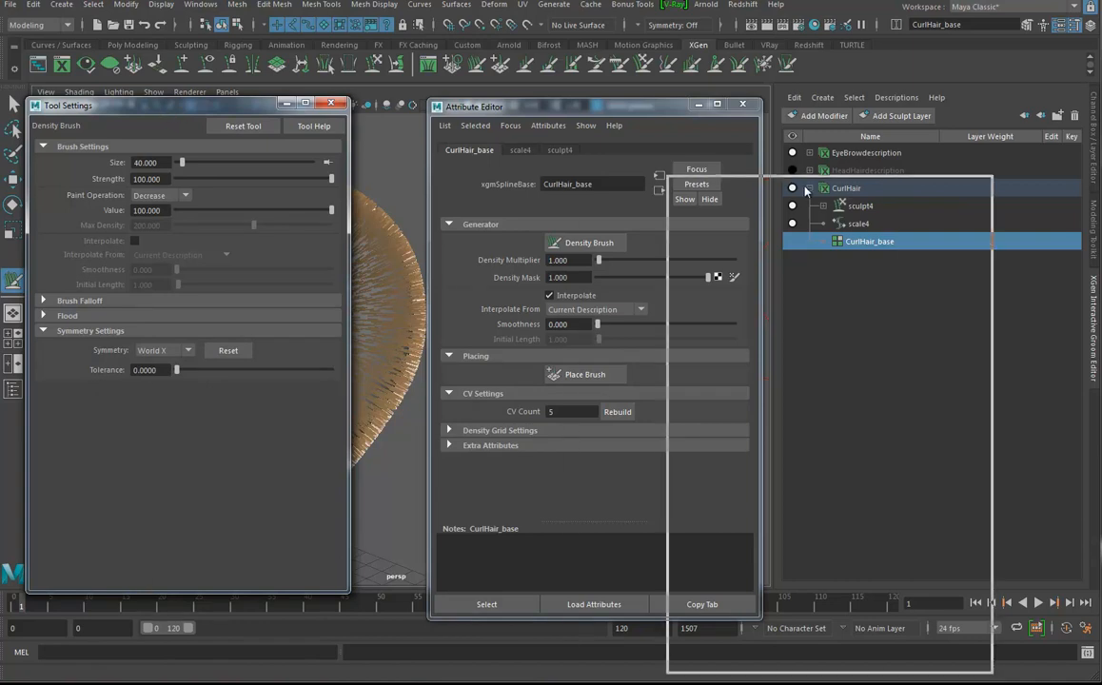
pyautogui.click(330, 103)
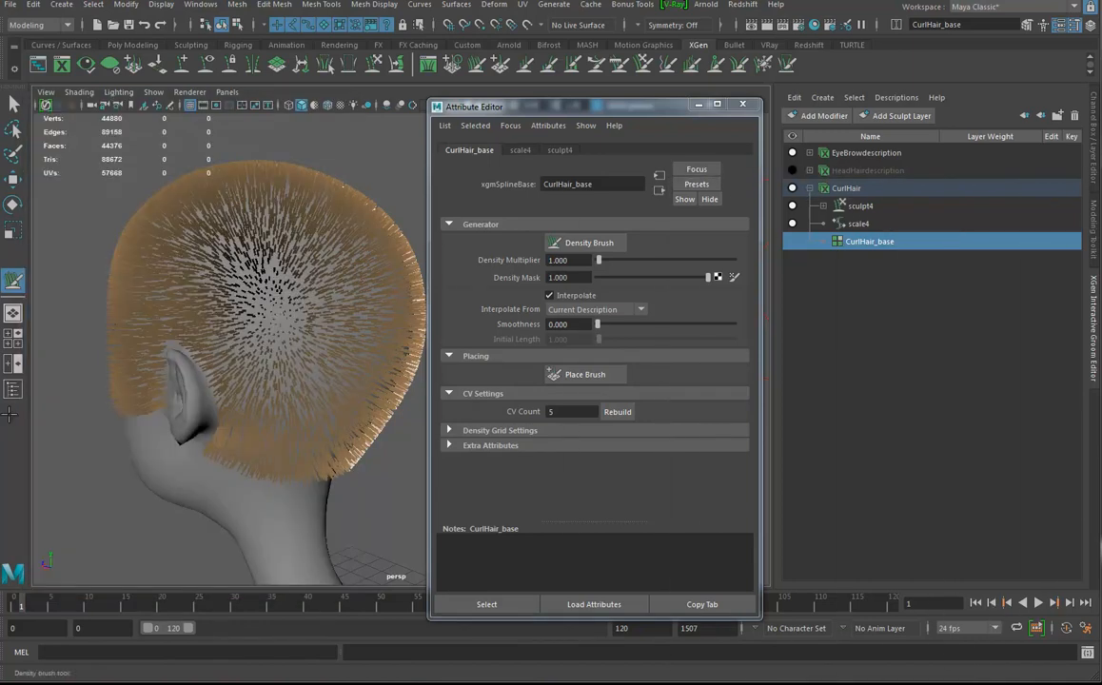
# Erase the CurlHair splines from the sides and top of the head with the Density Brush, keeping a patch at the back
pyautogui.moveTo(243, 285)
pyautogui.mouseDown()
pyautogui.moveTo(209, 276)
pyautogui.moveTo(237, 325)
pyautogui.moveTo(258, 295)
pyautogui.moveTo(230, 392)
pyautogui.moveTo(253, 389)
pyautogui.moveTo(300, 216)
pyautogui.moveTo(256, 256)
pyautogui.moveTo(297, 276)
pyautogui.moveTo(219, 286)
pyautogui.moveTo(285, 285)
pyautogui.mouseUp()
pyautogui.moveTo(200, 228)
pyautogui.mouseDown()
pyautogui.moveTo(160, 276)
pyautogui.moveTo(232, 224)
pyautogui.mouseUp()
pyautogui.moveTo(287, 315)
pyautogui.keyDown('alt'); pyautogui.mouseDown()
pyautogui.moveTo(236, 345)
pyautogui.moveTo(256, 314)
pyautogui.mouseUp(); pyautogui.keyUp('alt')
pyautogui.moveTo(89, 321)
pyautogui.keyDown('alt'); pyautogui.mouseDown()
pyautogui.moveTo(172, 369)
pyautogui.moveTo(239, 293)
pyautogui.moveTo(194, 387)
pyautogui.moveTo(129, 392)
pyautogui.moveTo(190, 329)
pyautogui.moveTo(124, 319)
pyautogui.moveTo(229, 190)
pyautogui.mouseUp(); pyautogui.keyUp('alt')
pyautogui.moveTo(295, 253)
pyautogui.keyDown('alt'); pyautogui.mouseDown()
pyautogui.moveTo(323, 371)
pyautogui.moveTo(305, 465)
pyautogui.mouseUp(); pyautogui.keyUp('alt')
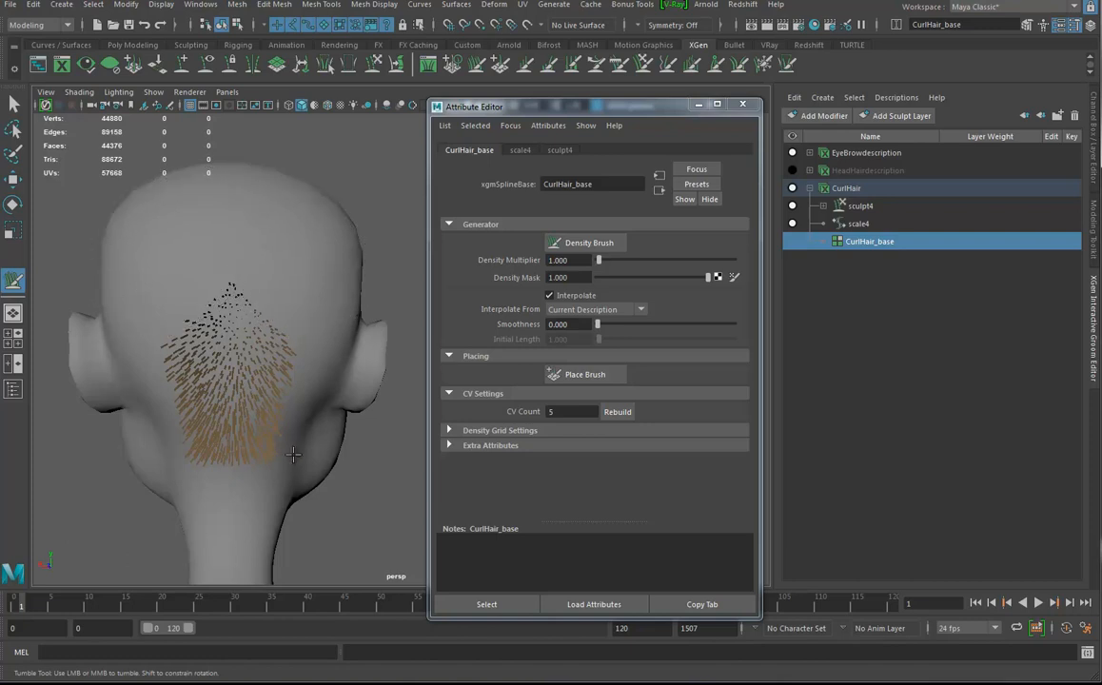
# Enlarge the Density Brush to size 49 and trim the hair to a small patch at the nape
pyautogui.press('b')
pyautogui.moveTo(314, 265)
pyautogui.mouseDown()
pyautogui.moveTo(285, 264)
pyautogui.moveTo(303, 264)
pyautogui.mouseUp()
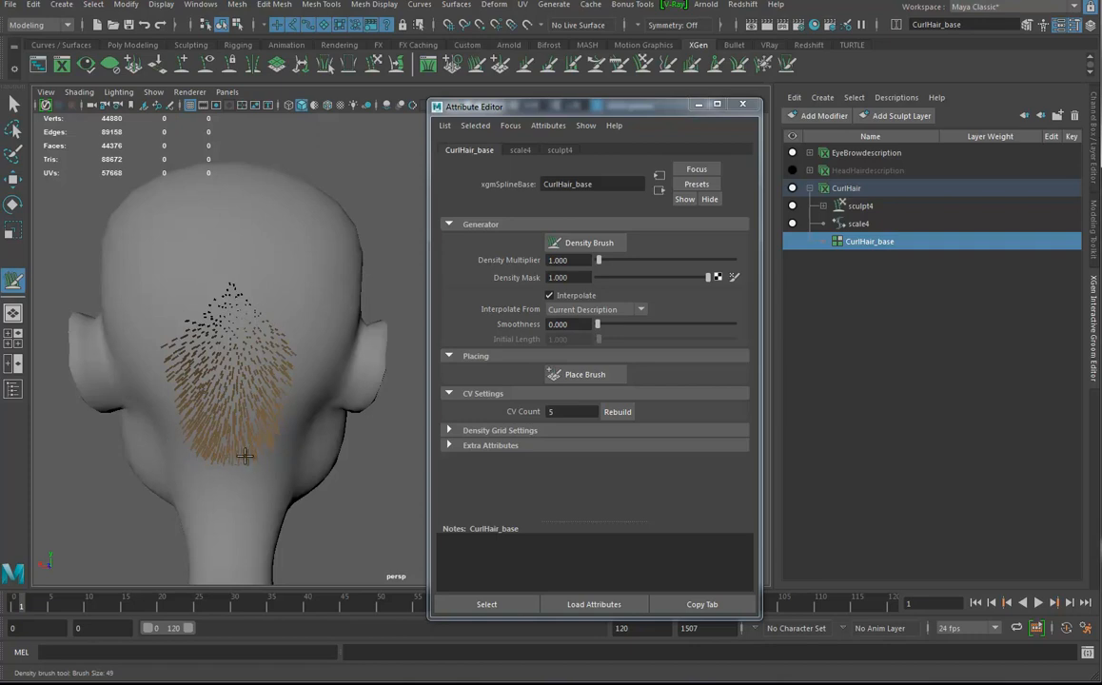
pyautogui.moveTo(304, 366)
pyautogui.keyDown('ctrl'); pyautogui.mouseDown()
pyautogui.moveTo(276, 307)
pyautogui.moveTo(356, 327)
pyautogui.moveTo(336, 317)
pyautogui.moveTo(346, 326)
pyautogui.mouseUp(); pyautogui.keyUp('ctrl')
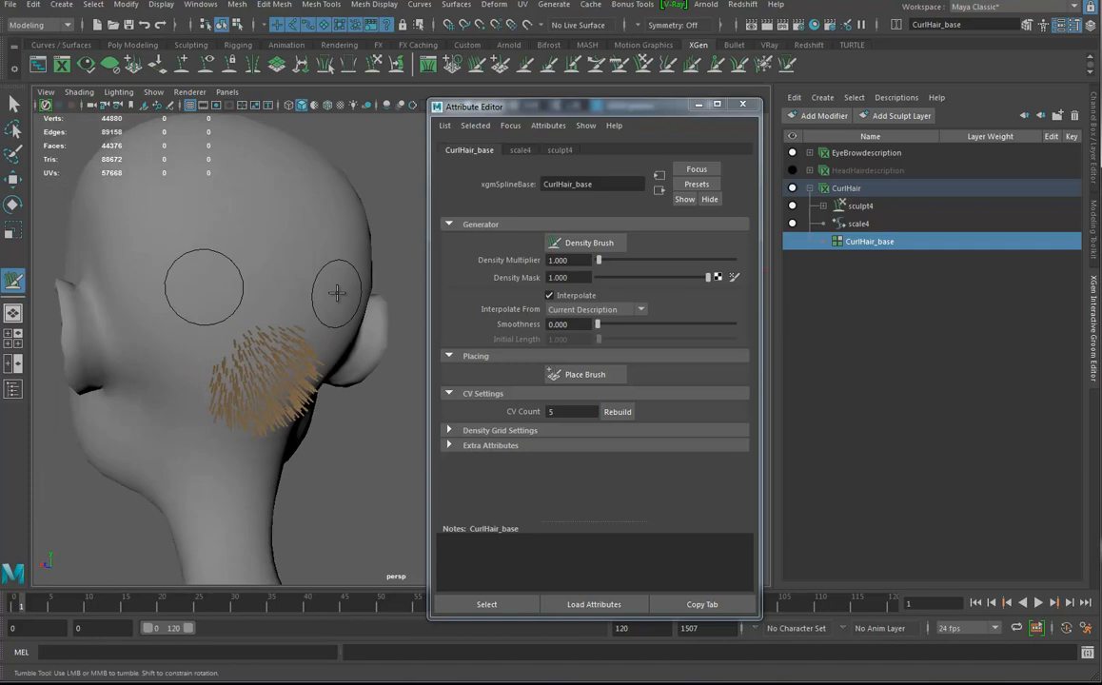
pyautogui.moveTo(180, 300)
pyautogui.keyDown('alt'); pyautogui.mouseDown()
pyautogui.moveTo(273, 256)
pyautogui.moveTo(256, 256)
pyautogui.moveTo(285, 285)
pyautogui.mouseUp(); pyautogui.keyUp('alt')
pyautogui.keyDown('alt'); pyautogui.moveTo(285, 285); pyautogui.dragTo(279, 272, button='middle'); pyautogui.keyUp('alt')
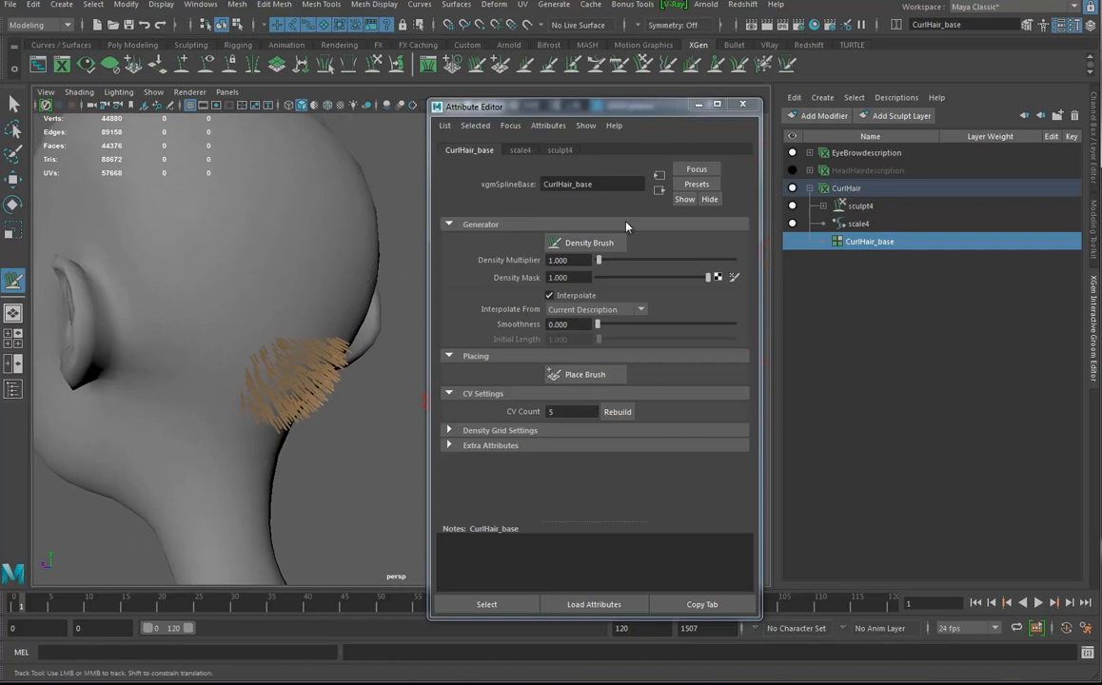
# Add a Guide modifier to the CurlHair description and create its input guides
pyautogui.click(819, 117)
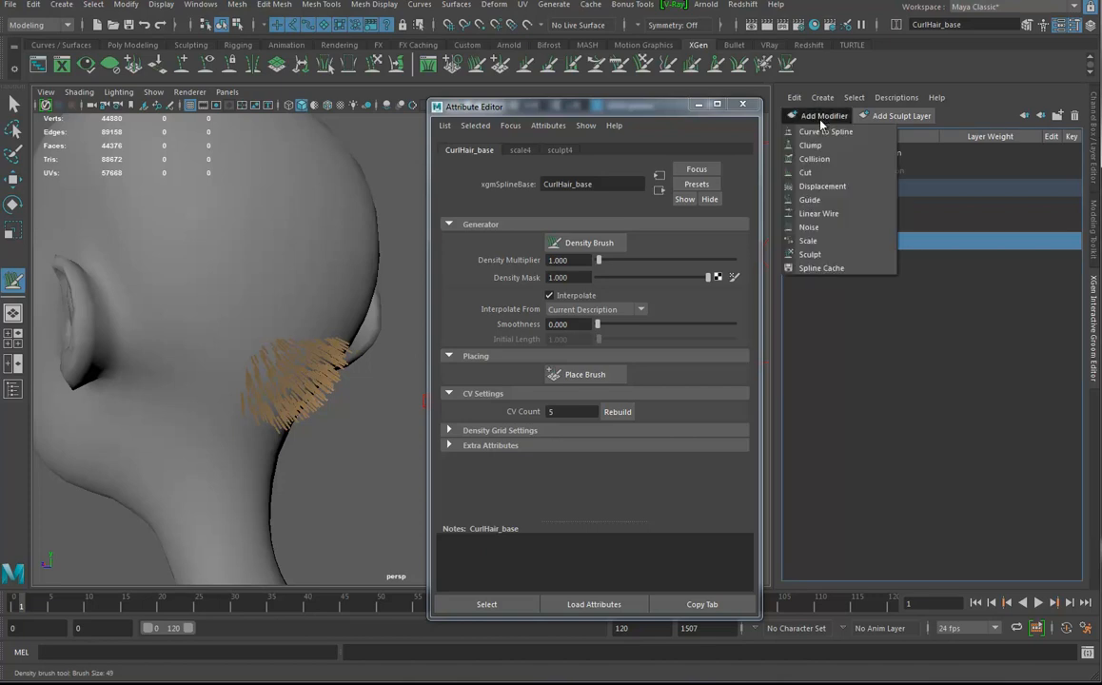
pyautogui.click(810, 200)
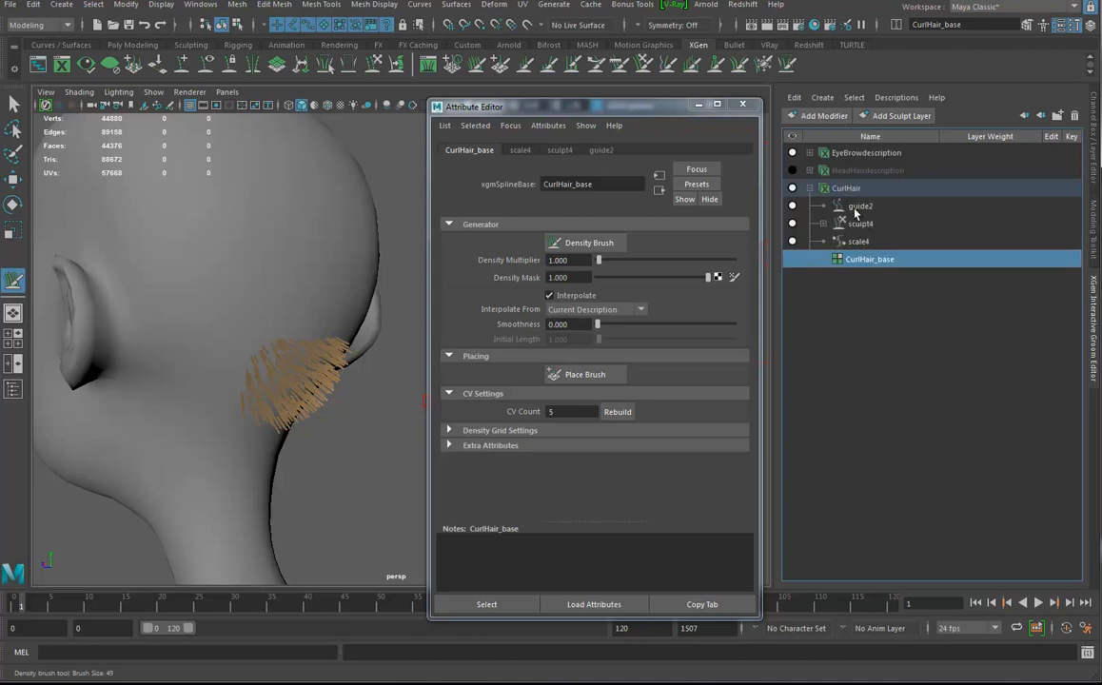
pyautogui.keyDown('alt'); pyautogui.moveTo(364, 390); pyautogui.dragTo(305, 383, button='right'); pyautogui.keyUp('alt')
pyautogui.keyDown('alt'); pyautogui.moveTo(304, 383); pyautogui.dragTo(280, 397, button='middle'); pyautogui.keyUp('alt')
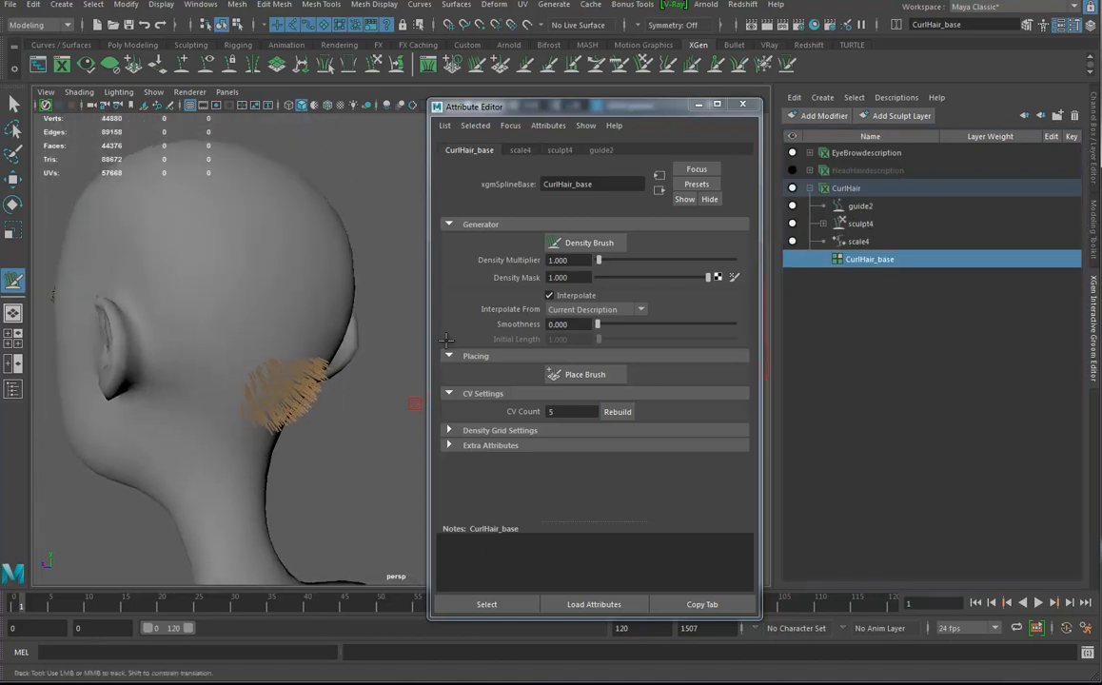
pyautogui.click(861, 207)
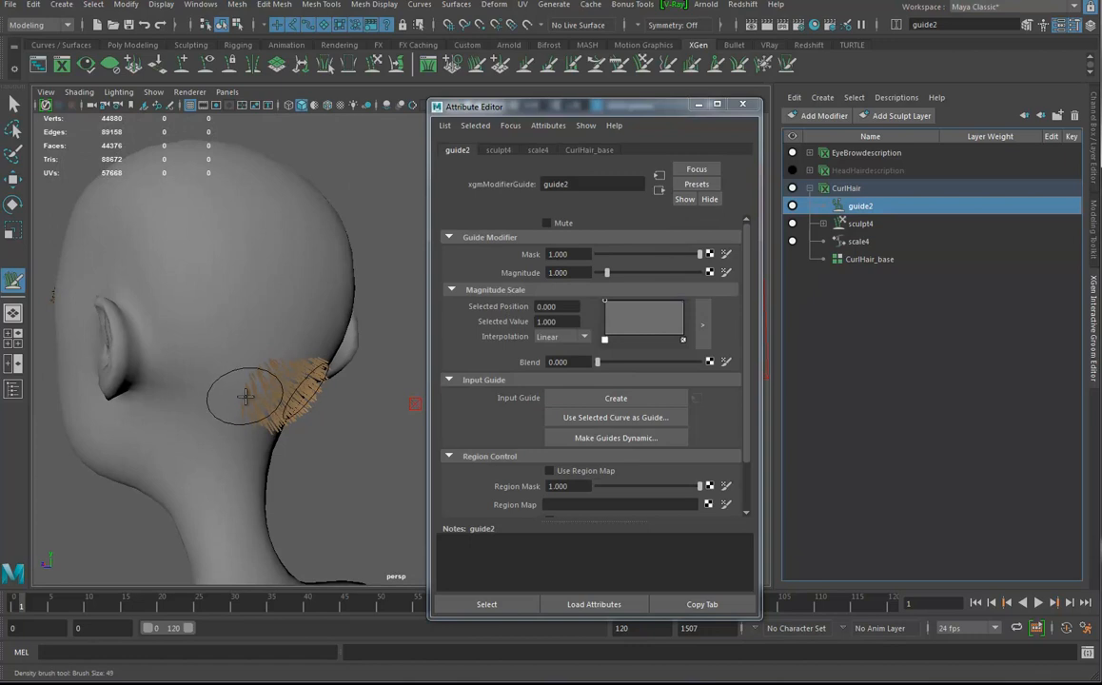
pyautogui.keyDown('alt'); pyautogui.moveTo(305, 380); pyautogui.dragTo(314, 343); pyautogui.keyUp('alt')
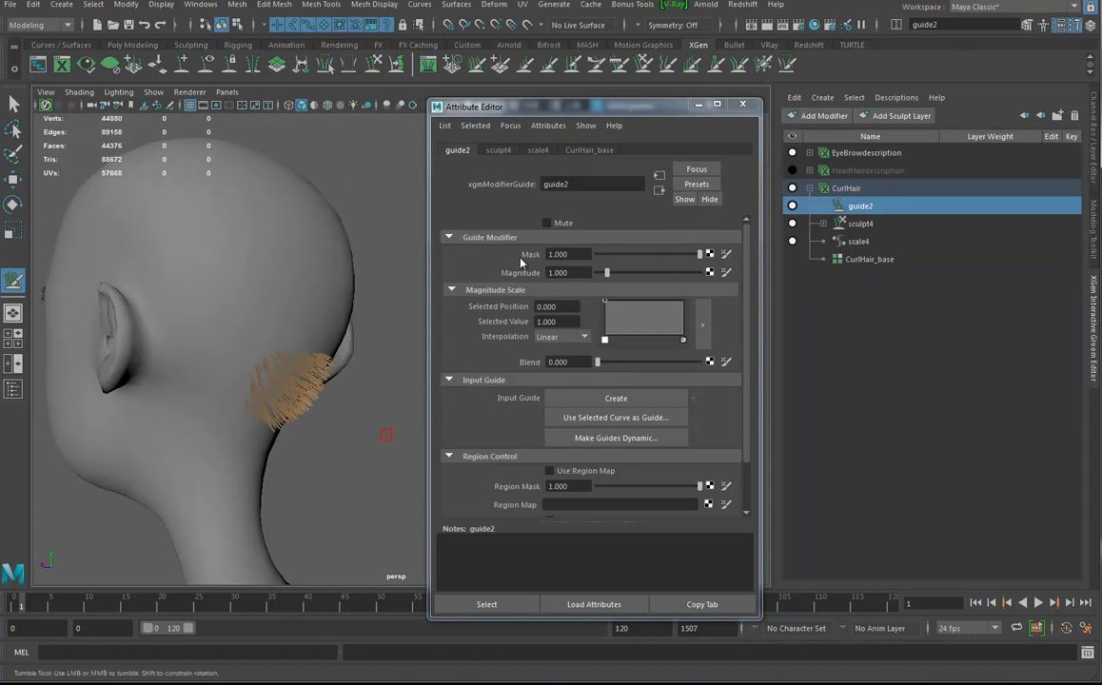
pyautogui.click(616, 400)
pyautogui.moveTo(305, 330)
pyautogui.keyDown('alt'); pyautogui.mouseDown()
pyautogui.moveTo(239, 359)
pyautogui.moveTo(328, 345)
pyautogui.moveTo(300, 349)
pyautogui.mouseUp(); pyautogui.keyUp('alt')
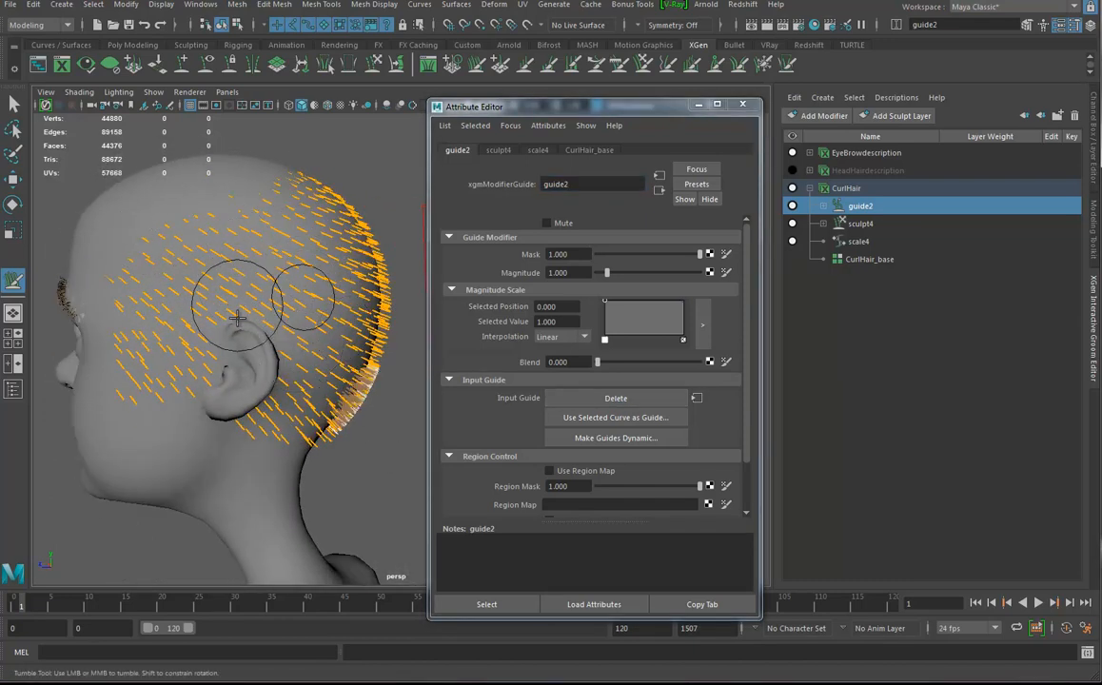
pyautogui.keyDown('alt'); pyautogui.moveTo(209, 204); pyautogui.dragTo(239, 239); pyautogui.keyUp('alt')
pyautogui.keyDown('alt'); pyautogui.moveTo(239, 239); pyautogui.dragTo(239, 250, button='middle'); pyautogui.keyUp('alt')
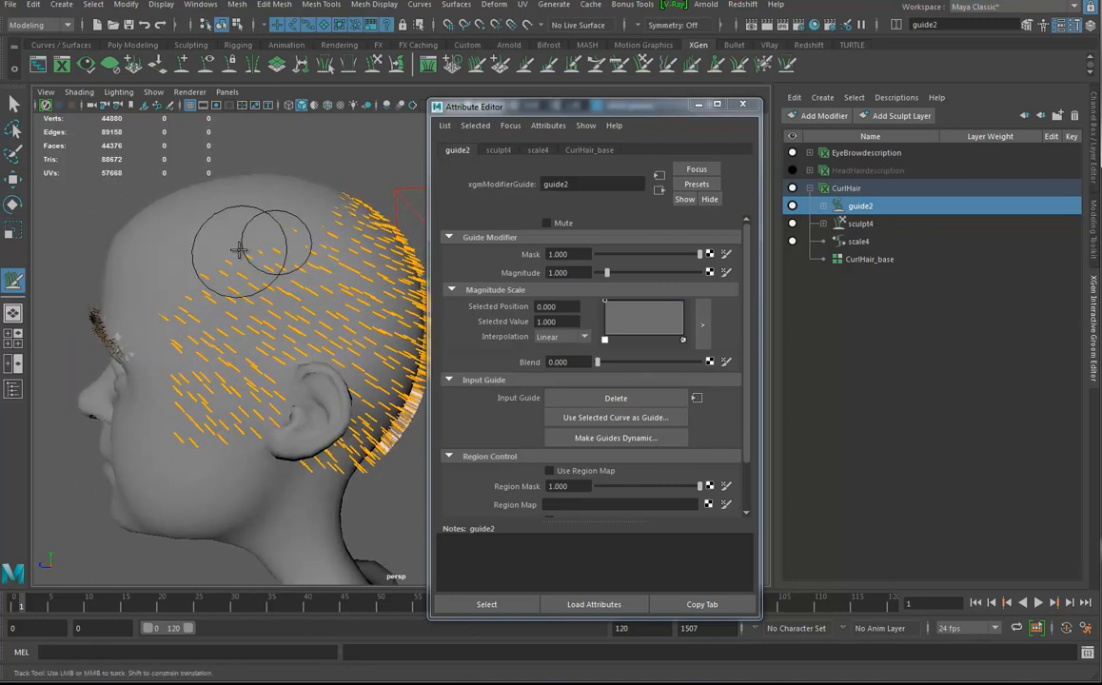
# Activate the Density Brush for inGuide2_base and open its tool settings to check them
pyautogui.press('4')
pyautogui.moveTo(221, 234)
pyautogui.keyDown('alt'); pyautogui.mouseDown()
pyautogui.moveTo(290, 255)
pyautogui.moveTo(258, 253)
pyautogui.moveTo(272, 332)
pyautogui.mouseUp(); pyautogui.keyUp('alt')
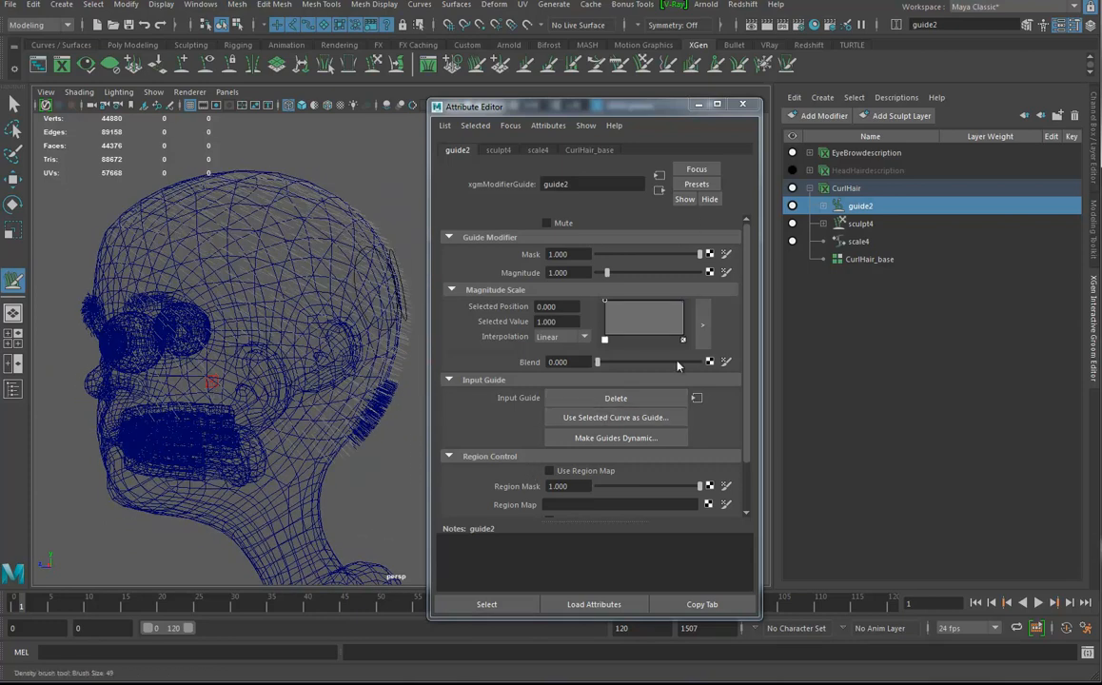
pyautogui.click(824, 206)
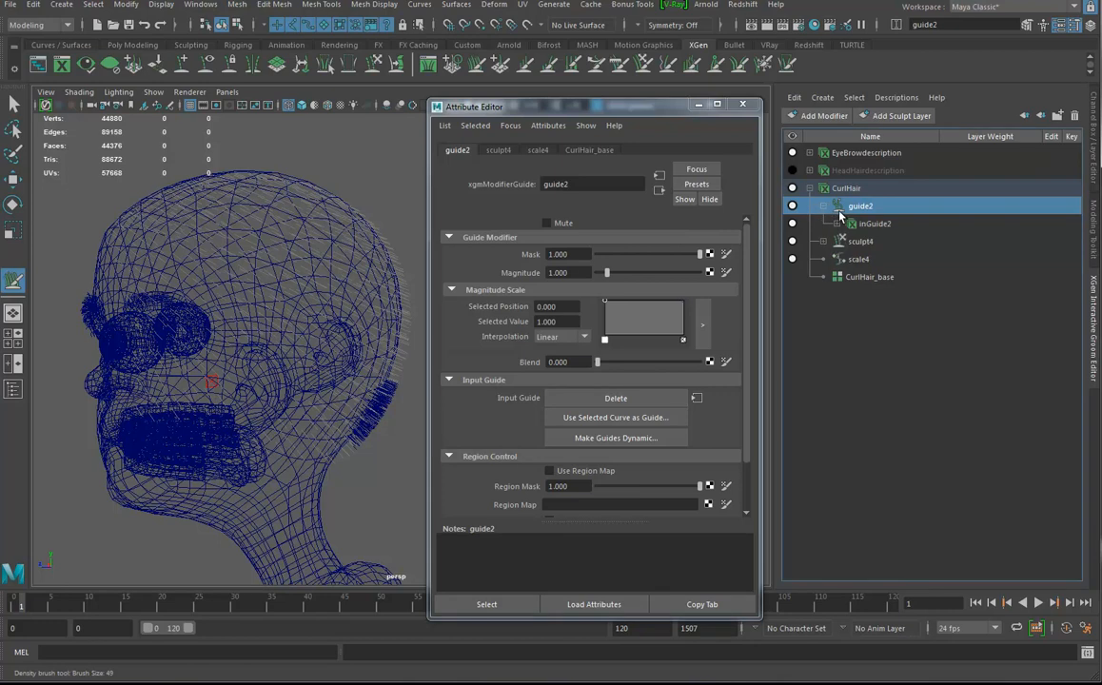
pyautogui.click(836, 223)
pyautogui.click(895, 278)
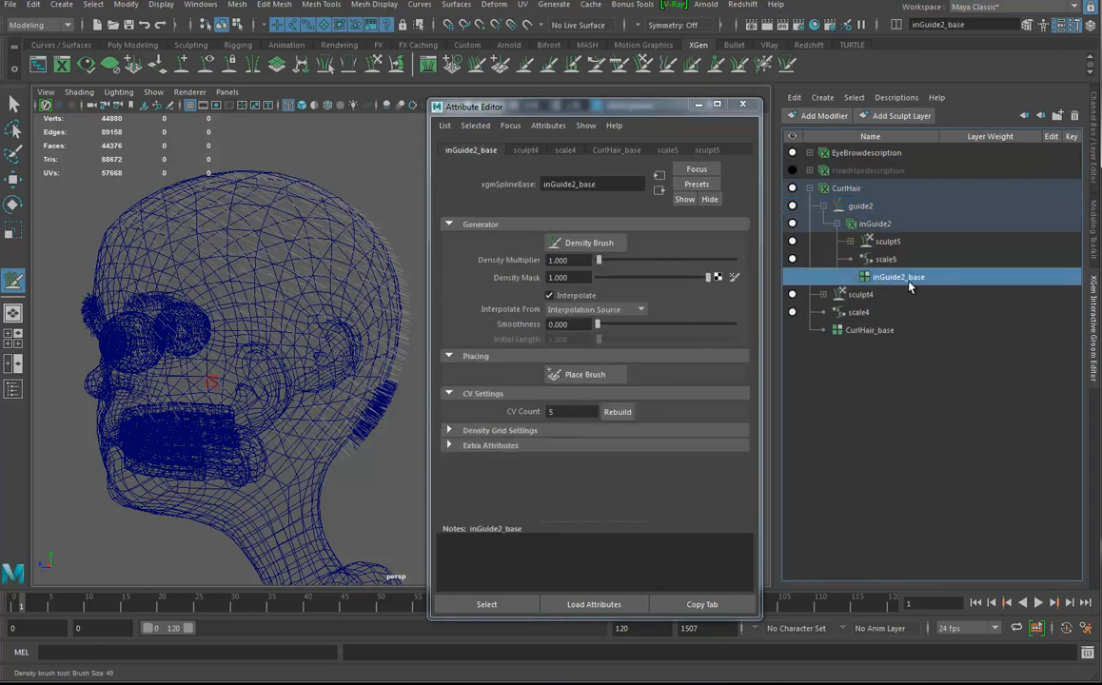
pyautogui.click(588, 245)
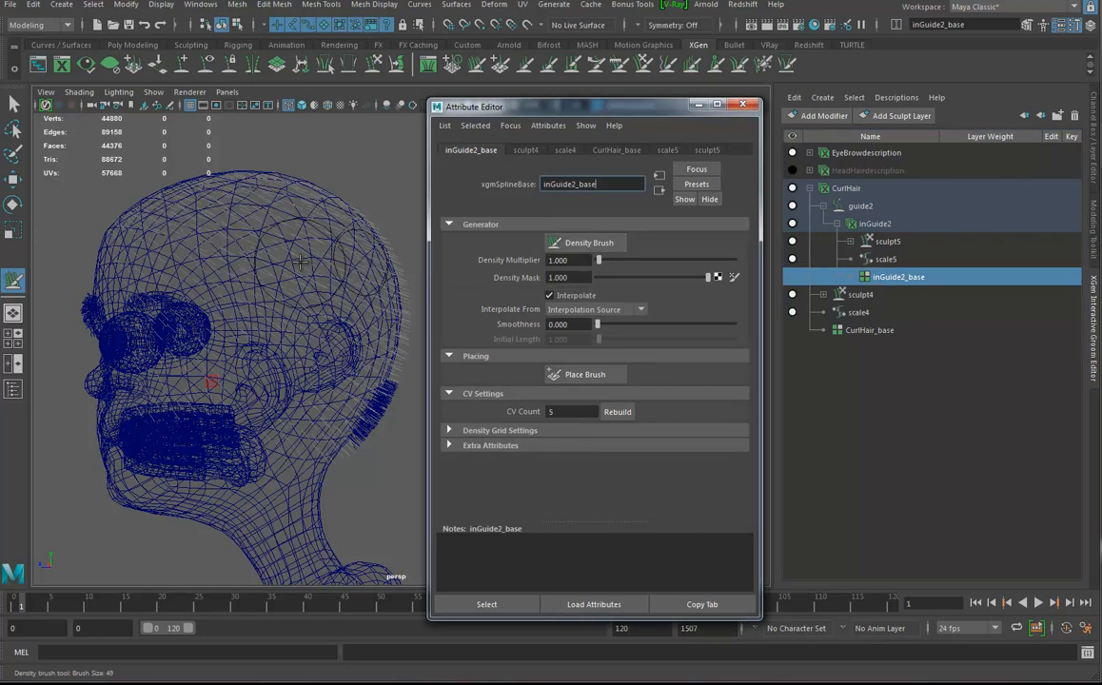
pyautogui.doubleClick(12, 282)
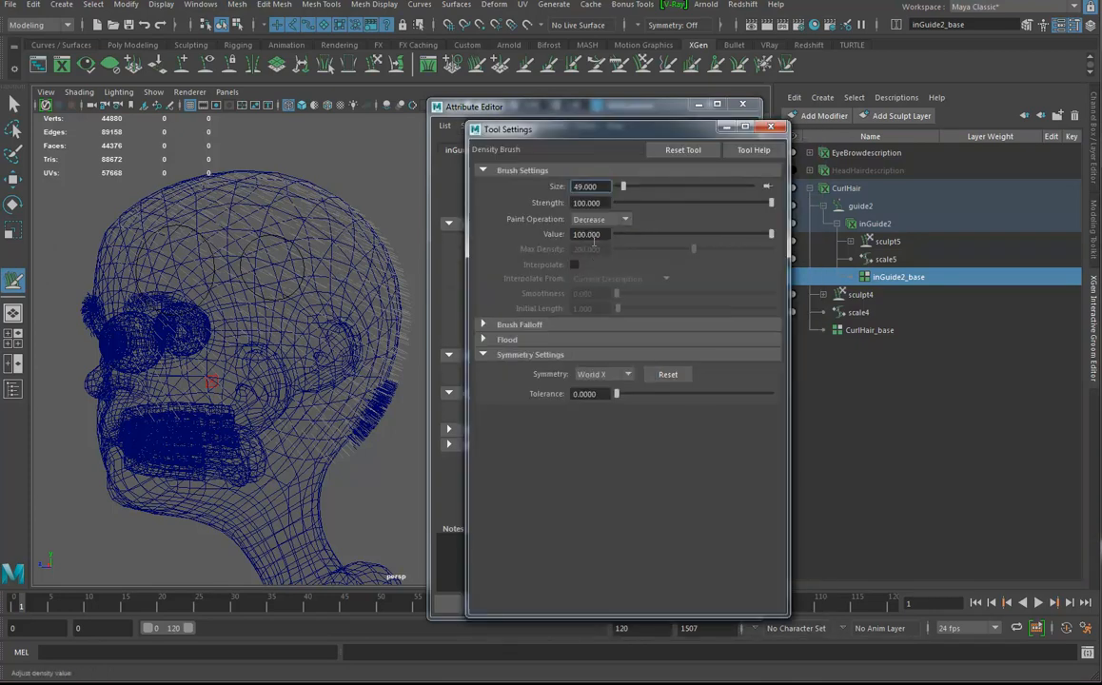
# Erase the inGuide2_base guide splines from both sides, the crown and the nape of the head with the Density Brush, checking in wireframe
pyautogui.moveTo(658, 133); pyautogui.dragTo(1101, 139)
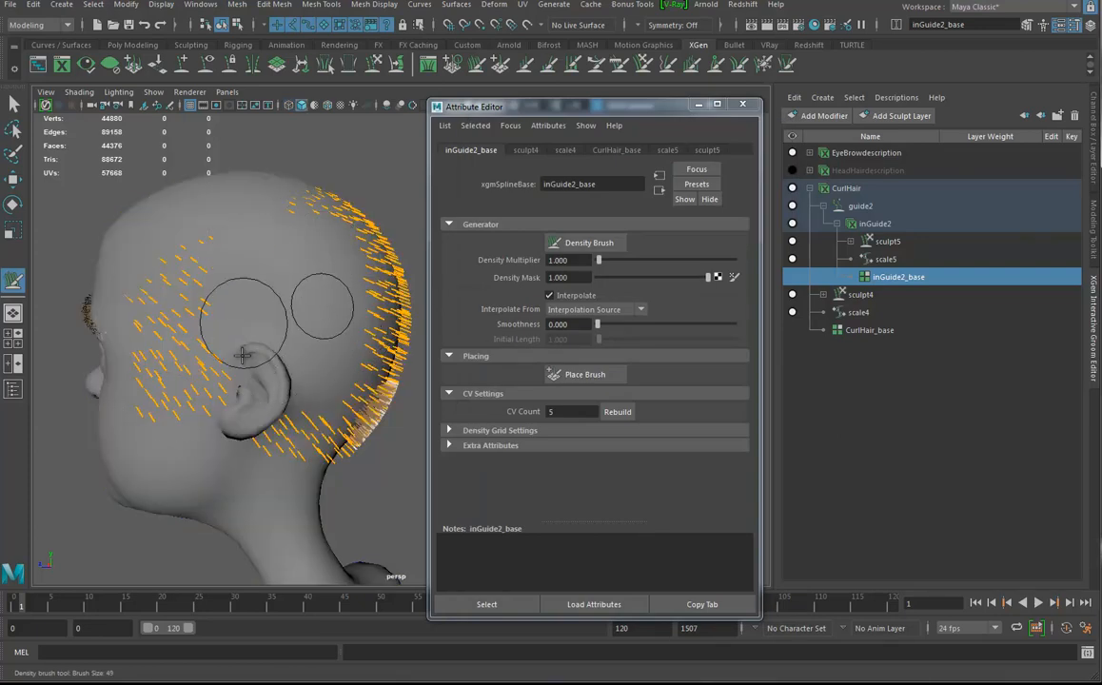
pyautogui.keyDown('alt'); pyautogui.moveTo(190, 360); pyautogui.dragTo(226, 376); pyautogui.keyUp('alt')
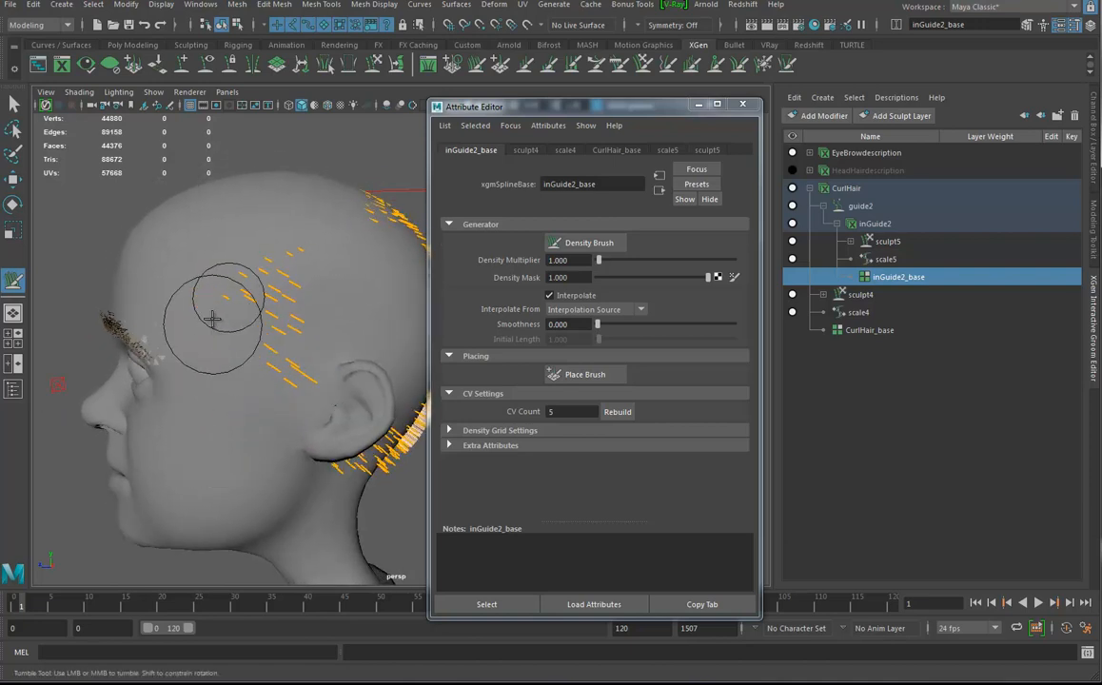
pyautogui.keyDown('alt'); pyautogui.moveTo(314, 348); pyautogui.dragTo(244, 358); pyautogui.keyUp('alt')
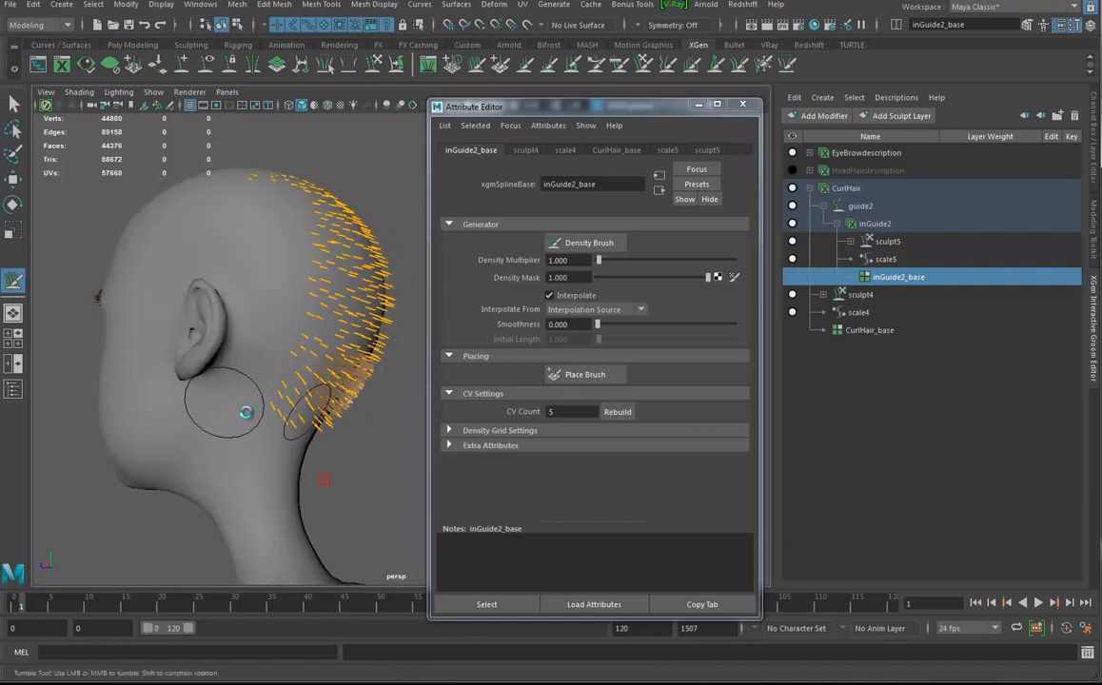
pyautogui.moveTo(328, 374)
pyautogui.keyDown('alt'); pyautogui.mouseDown()
pyautogui.moveTo(249, 401)
pyautogui.moveTo(316, 342)
pyautogui.mouseUp(); pyautogui.keyUp('alt')
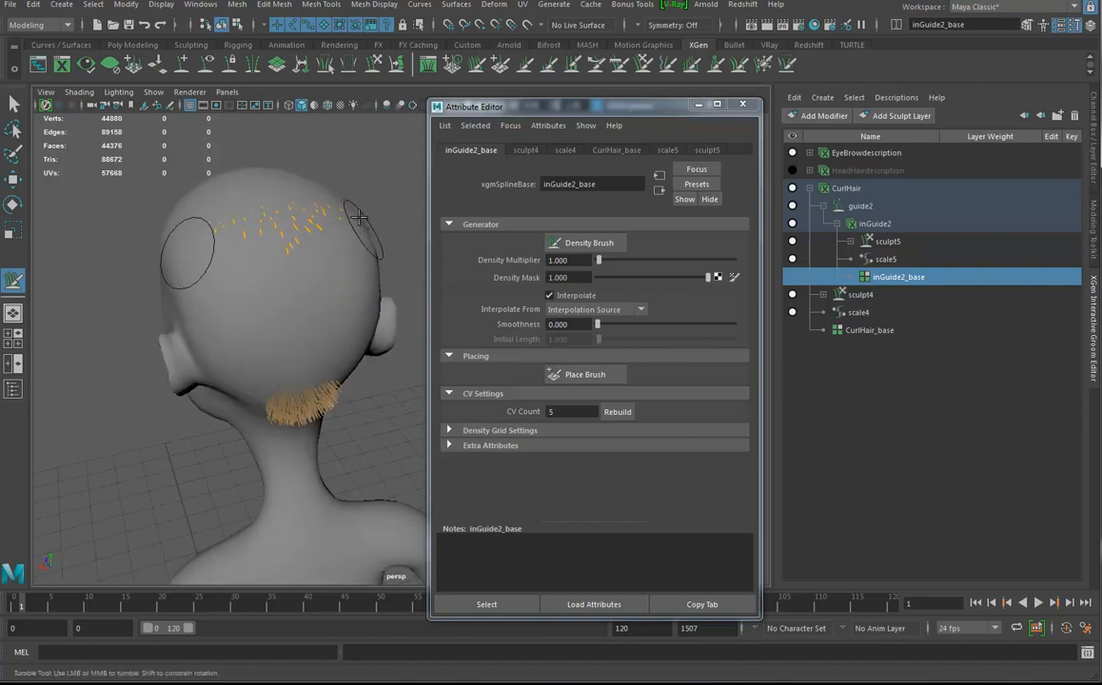
pyautogui.moveTo(309, 195)
pyautogui.keyDown('alt'); pyautogui.mouseDown()
pyautogui.moveTo(332, 280)
pyautogui.moveTo(394, 286)
pyautogui.mouseUp(); pyautogui.keyUp('alt')
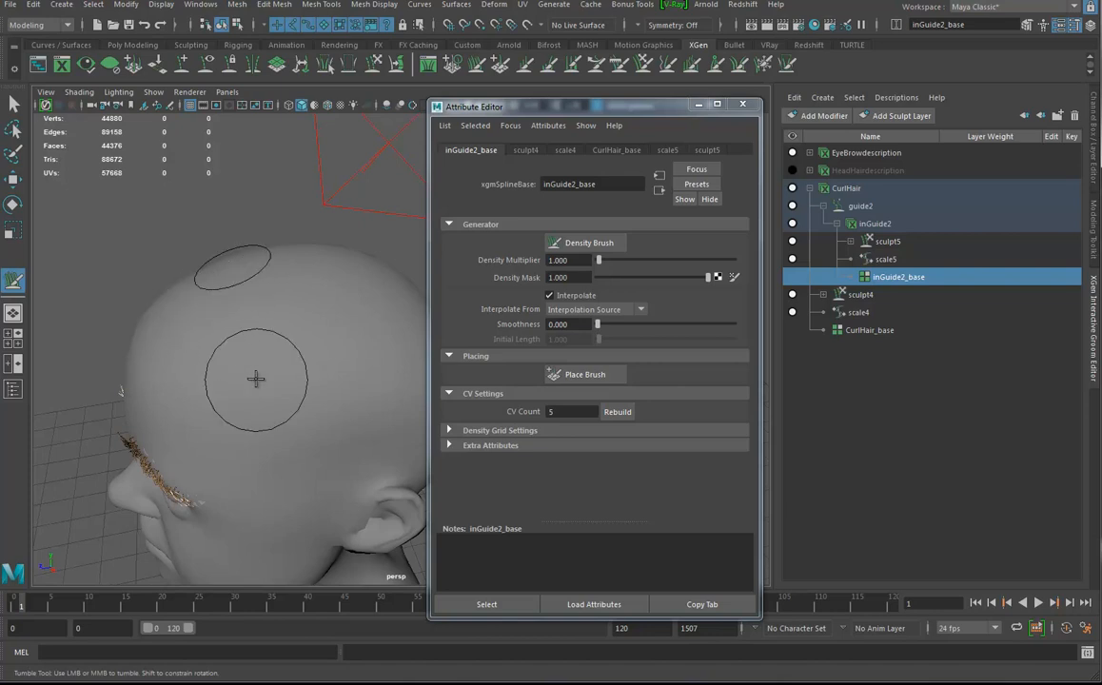
pyautogui.press('4')
pyautogui.keyDown('alt'); pyautogui.moveTo(247, 383); pyautogui.dragTo(237, 329); pyautogui.keyUp('alt')
pyautogui.keyDown('alt'); pyautogui.moveTo(350, 300); pyautogui.dragTo(249, 385); pyautogui.keyUp('alt')
pyautogui.keyDown('alt'); pyautogui.moveTo(249, 386); pyautogui.dragTo(289, 340, button='middle'); pyautogui.keyUp('alt')
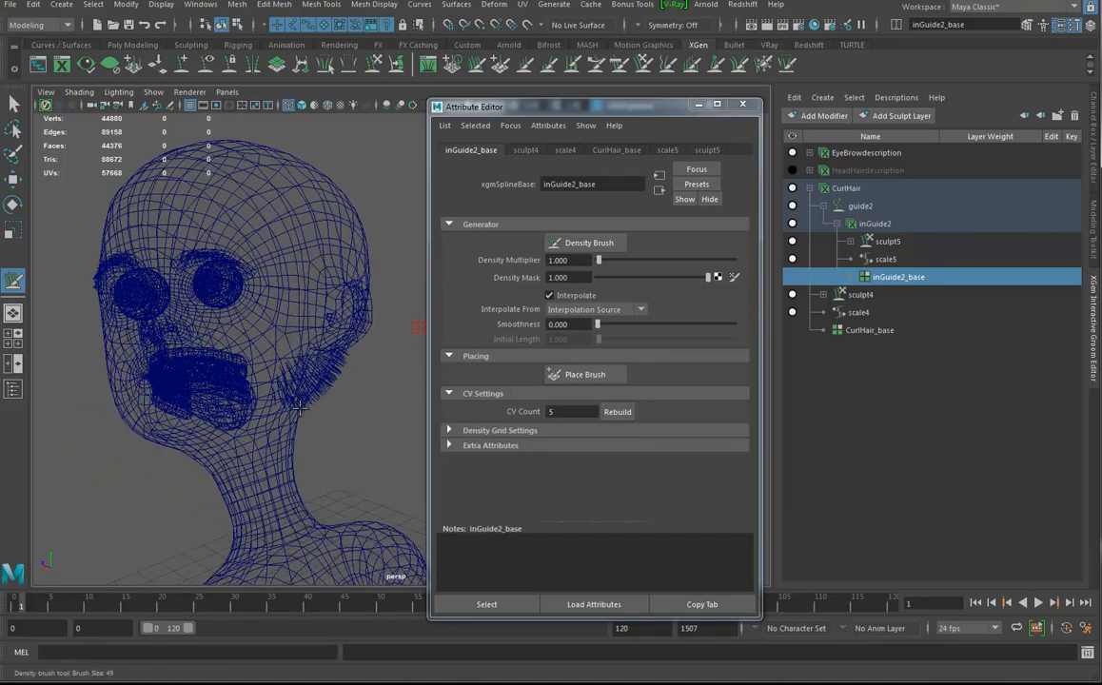
pyautogui.press('5')
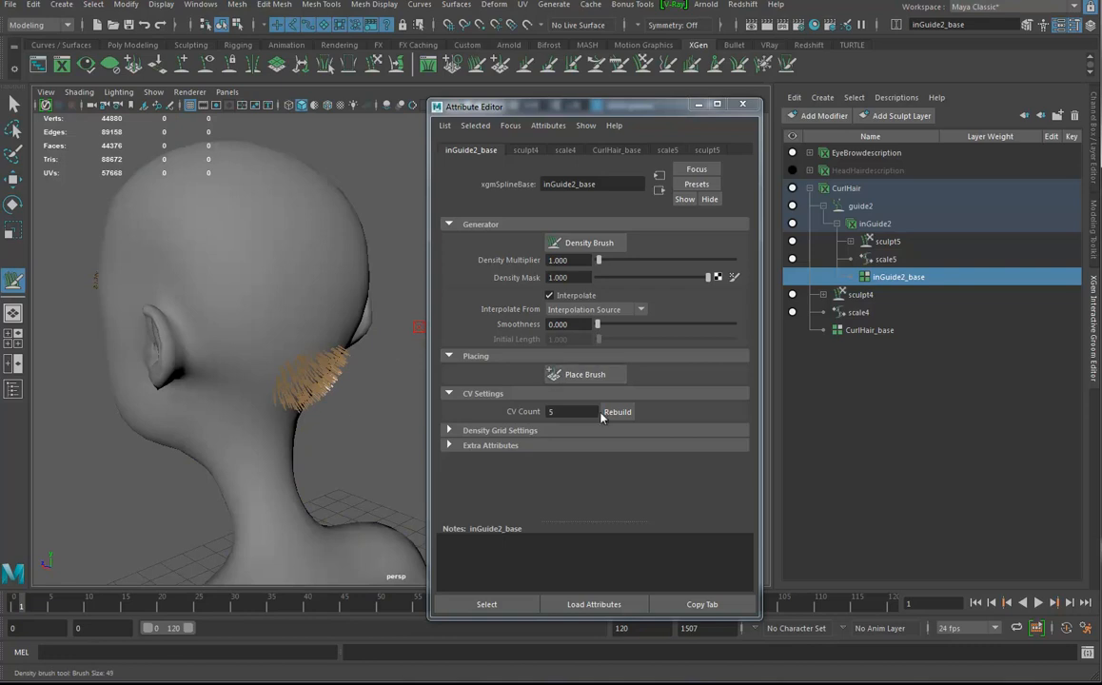
# Activate the Place Brush for inGuide2_base, set its initial length to 100, and place mirrored guides in the nape patch
pyautogui.click(594, 376)
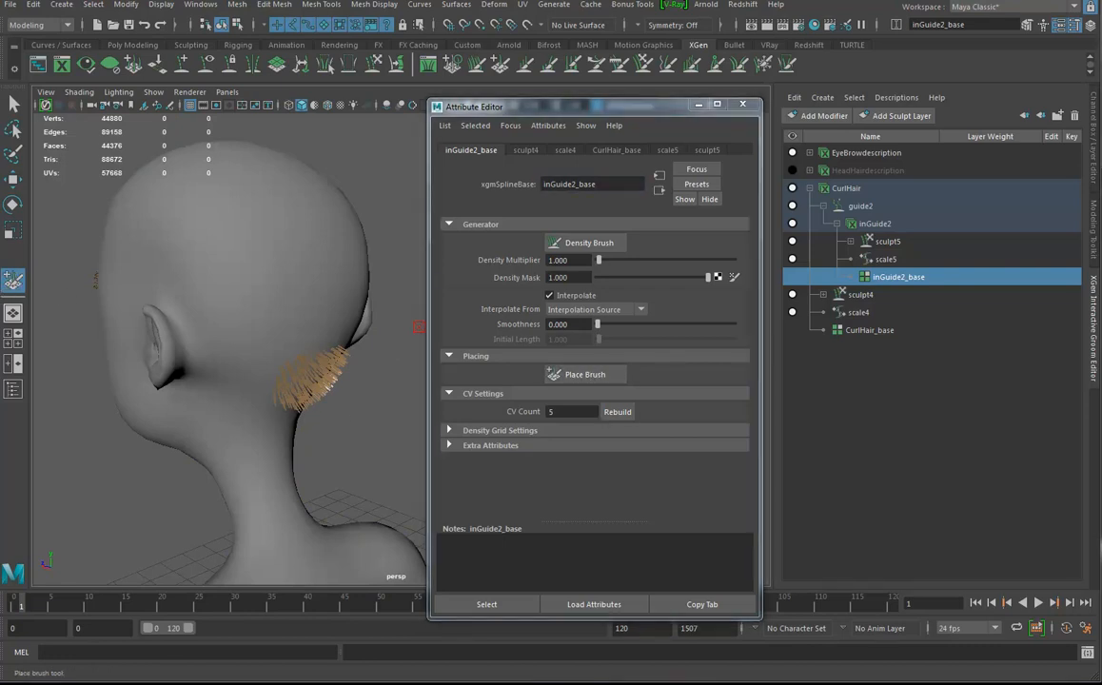
pyautogui.doubleClick(13, 281)
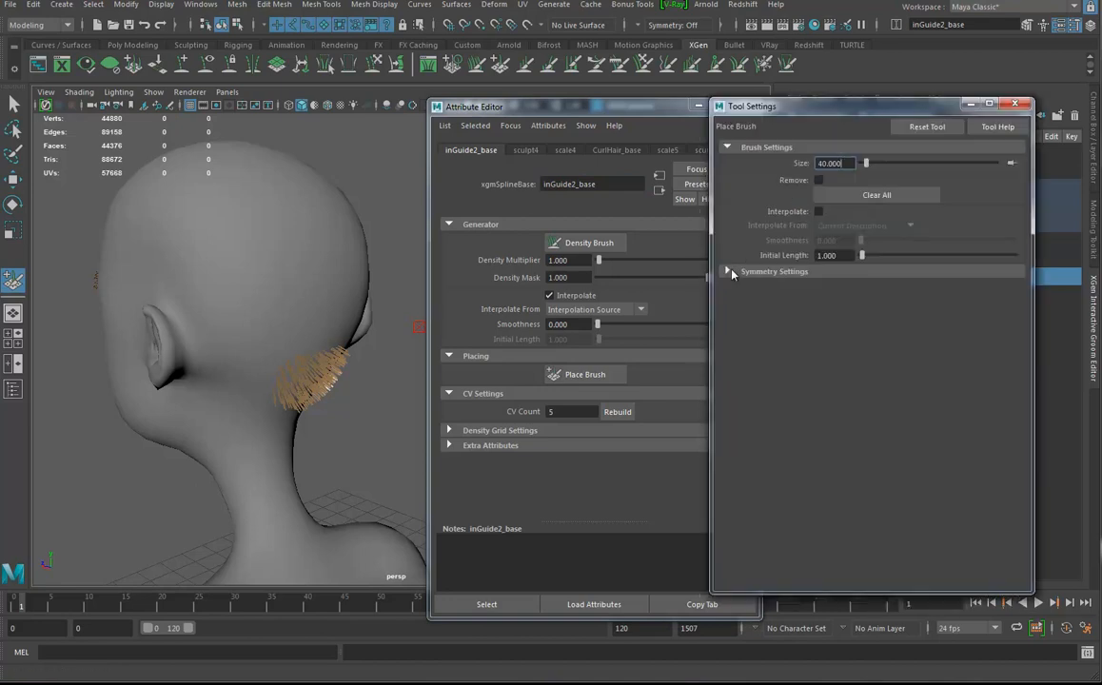
pyautogui.click(729, 272)
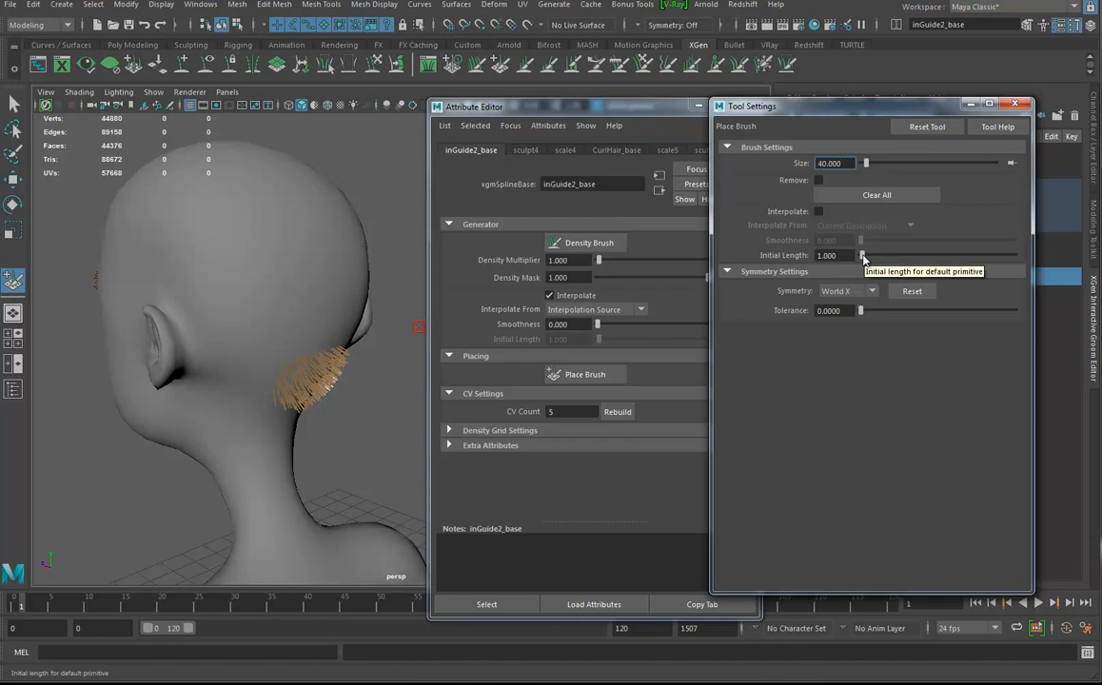
pyautogui.moveTo(863, 256); pyautogui.dragTo(905, 257)
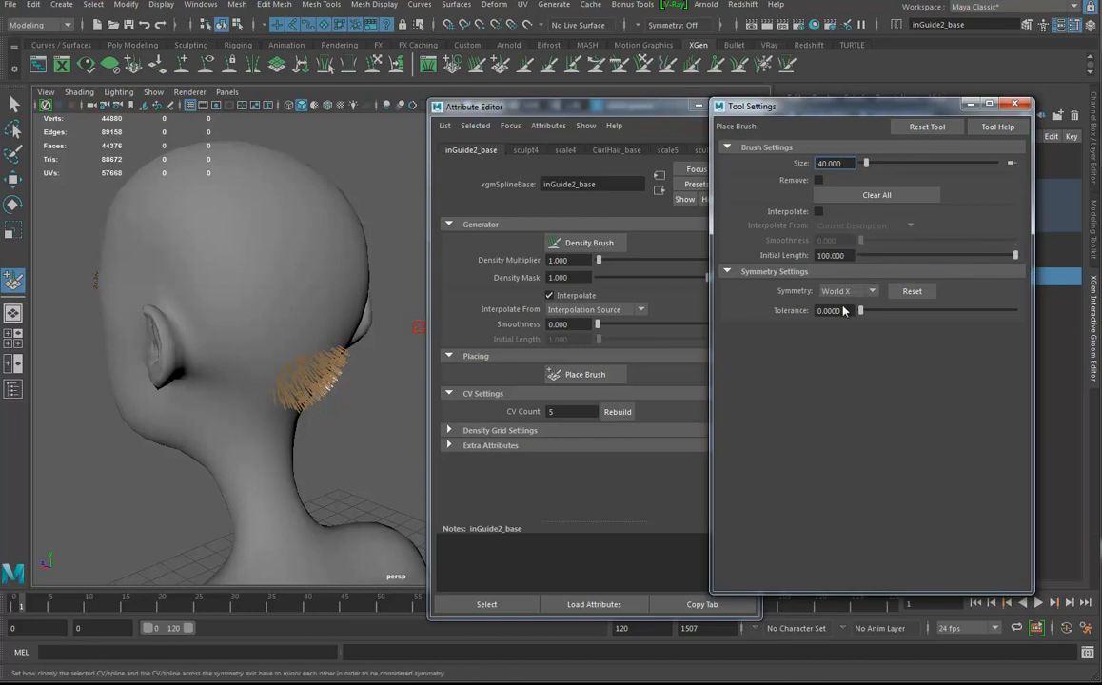
pyautogui.keyDown('alt'); pyautogui.moveTo(331, 395); pyautogui.dragTo(275, 325); pyautogui.keyUp('alt')
pyautogui.keyDown('alt'); pyautogui.moveTo(276, 325); pyautogui.dragTo(337, 401, button='right'); pyautogui.keyUp('alt')
pyautogui.keyDown('alt'); pyautogui.moveTo(261, 391); pyautogui.dragTo(133, 286, button='middle'); pyautogui.keyUp('alt')
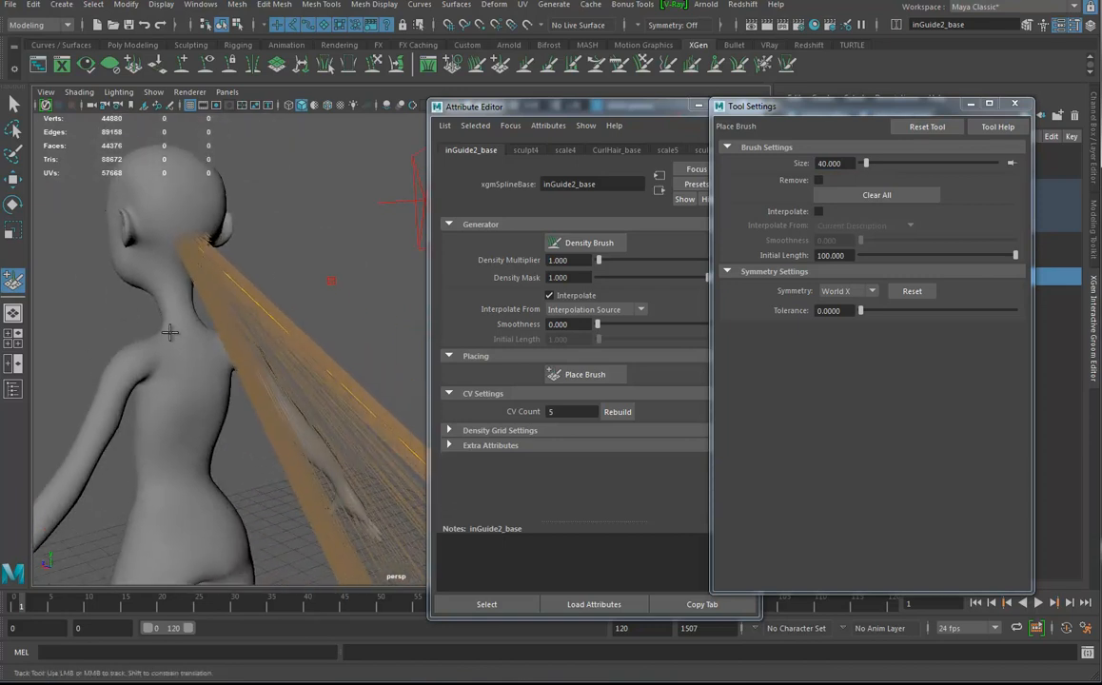
# Examine from several angles how the long nape hair follows the placed guides, and close the Place Brush settings
pyautogui.keyDown('alt'); pyautogui.moveTo(131, 293); pyautogui.dragTo(14, 326, button='right'); pyautogui.keyUp('alt')
pyautogui.keyDown('alt'); pyautogui.moveTo(238, 377); pyautogui.dragTo(97, 309, button='middle'); pyautogui.keyUp('alt')
pyautogui.keyDown('alt'); pyautogui.moveTo(103, 327); pyautogui.dragTo(254, 394); pyautogui.keyUp('alt')
pyautogui.keyDown('alt'); pyautogui.moveTo(253, 393); pyautogui.dragTo(293, 409, button='right'); pyautogui.keyUp('alt')
pyautogui.keyDown('alt'); pyautogui.moveTo(293, 409); pyautogui.dragTo(268, 366); pyautogui.keyUp('alt')
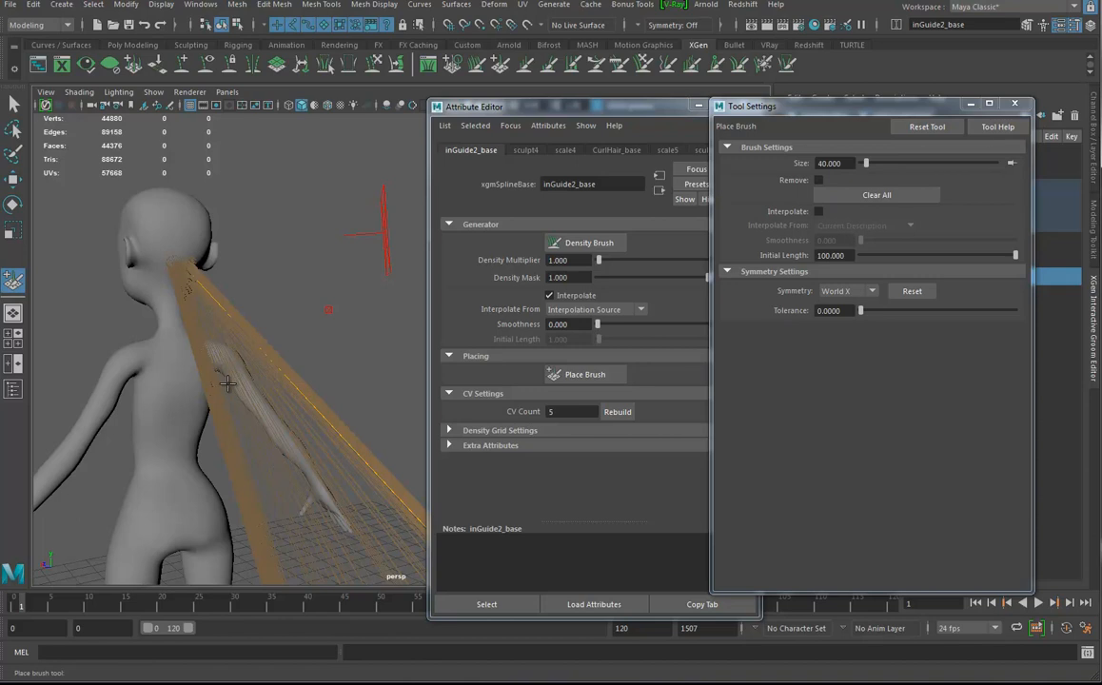
pyautogui.keyDown('alt'); pyautogui.moveTo(257, 382); pyautogui.dragTo(357, 352); pyautogui.keyUp('alt')
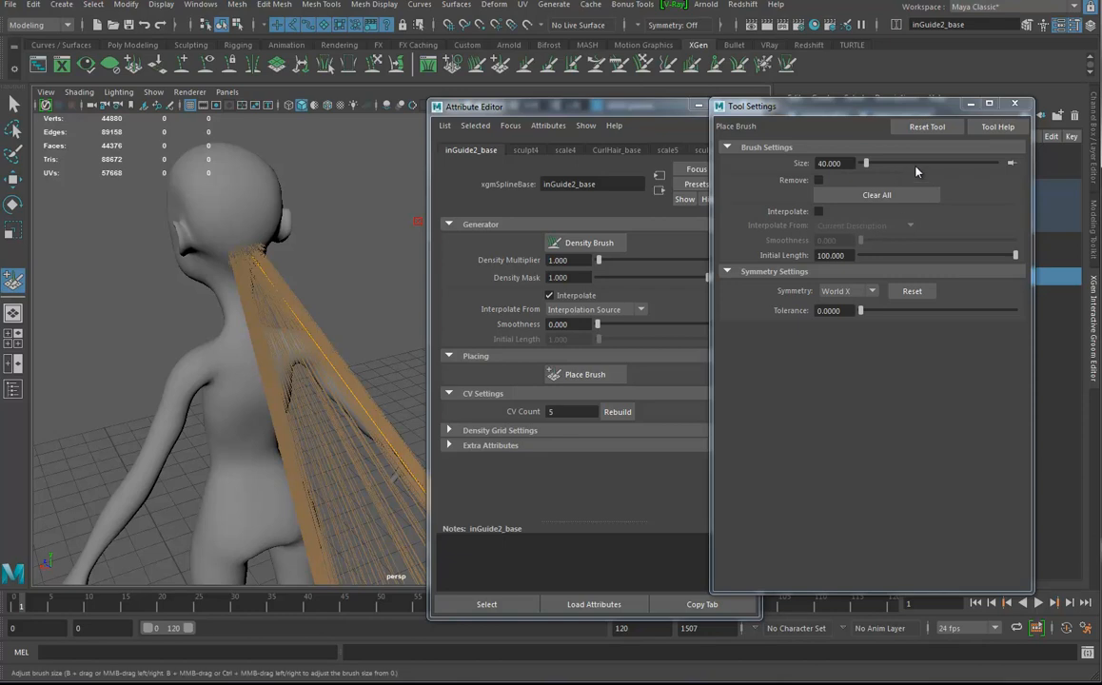
pyautogui.click(1018, 105)
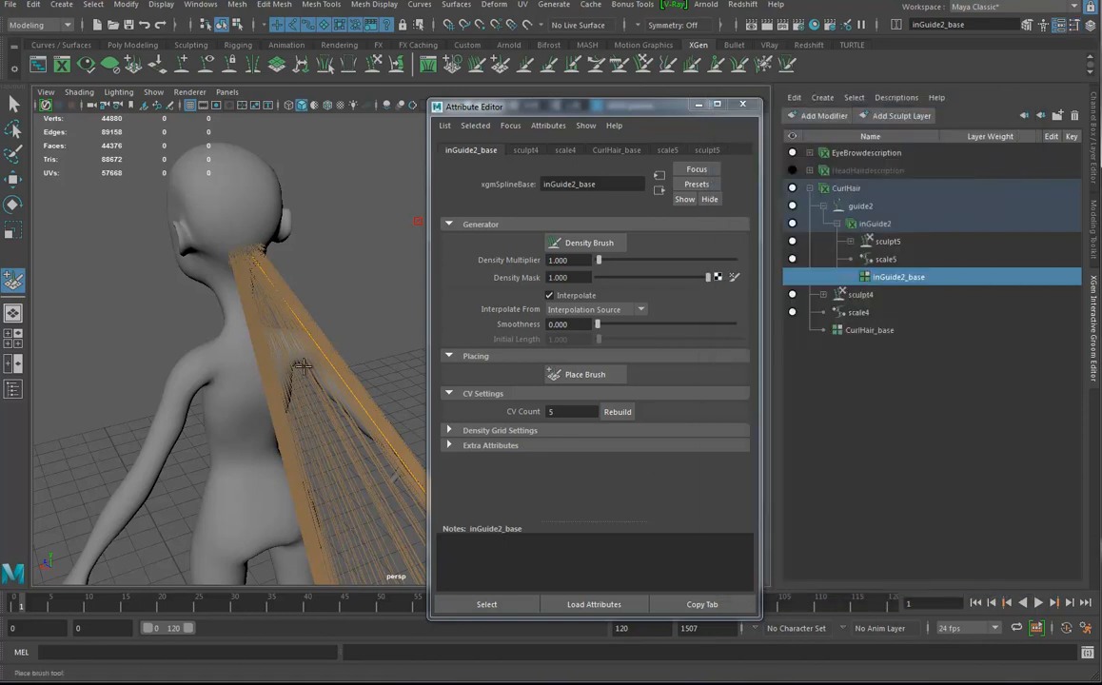
pyautogui.keyDown('alt'); pyautogui.moveTo(289, 437); pyautogui.dragTo(373, 433); pyautogui.keyUp('alt')
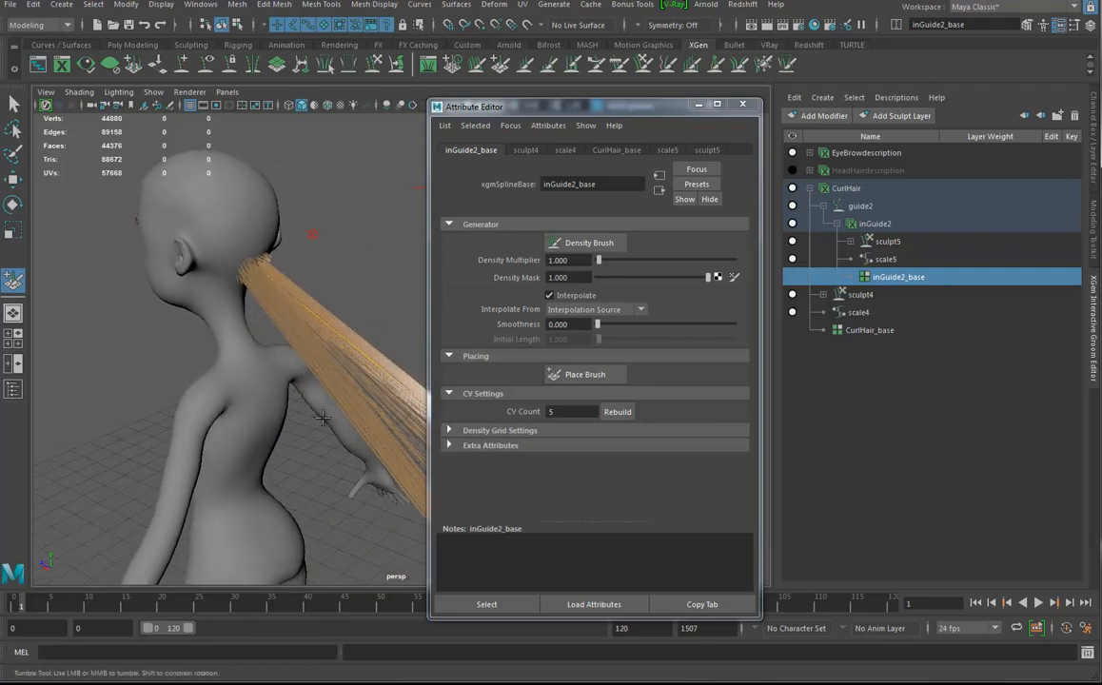
pyautogui.scroll(5, 394, 418)
pyautogui.keyDown('alt'); pyautogui.moveTo(169, 354); pyautogui.dragTo(226, 409, button='middle'); pyautogui.keyUp('alt')
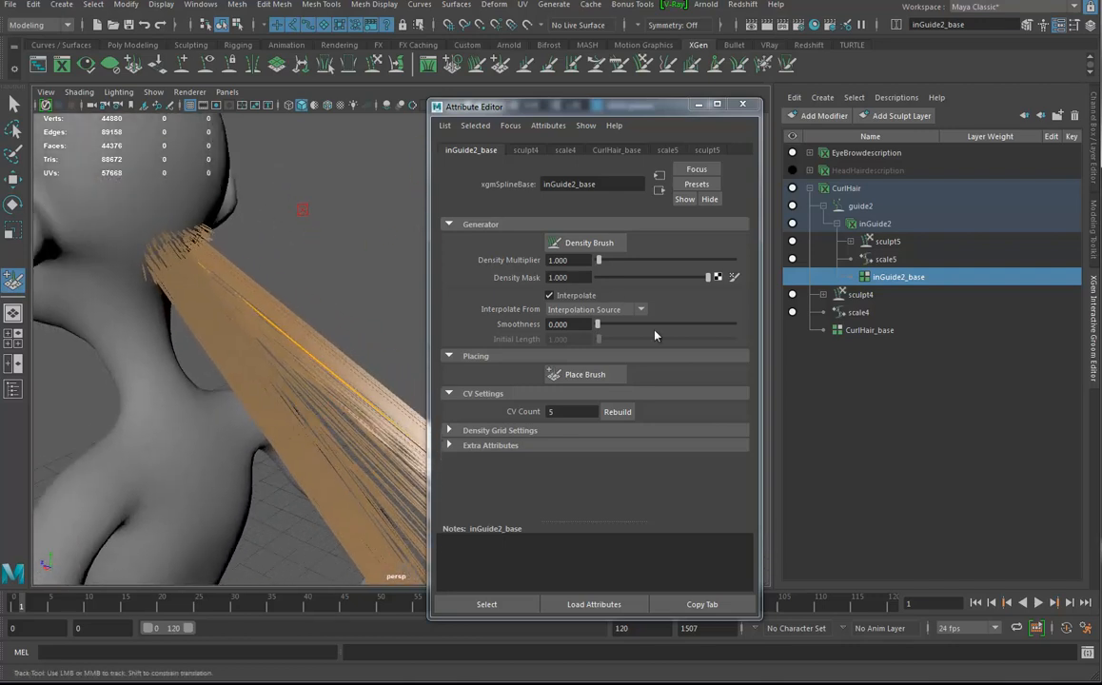
# Select CurlHair_base, activate its Density Brush, and reduce the brush size to 24 at the nape
pyautogui.click(876, 332)
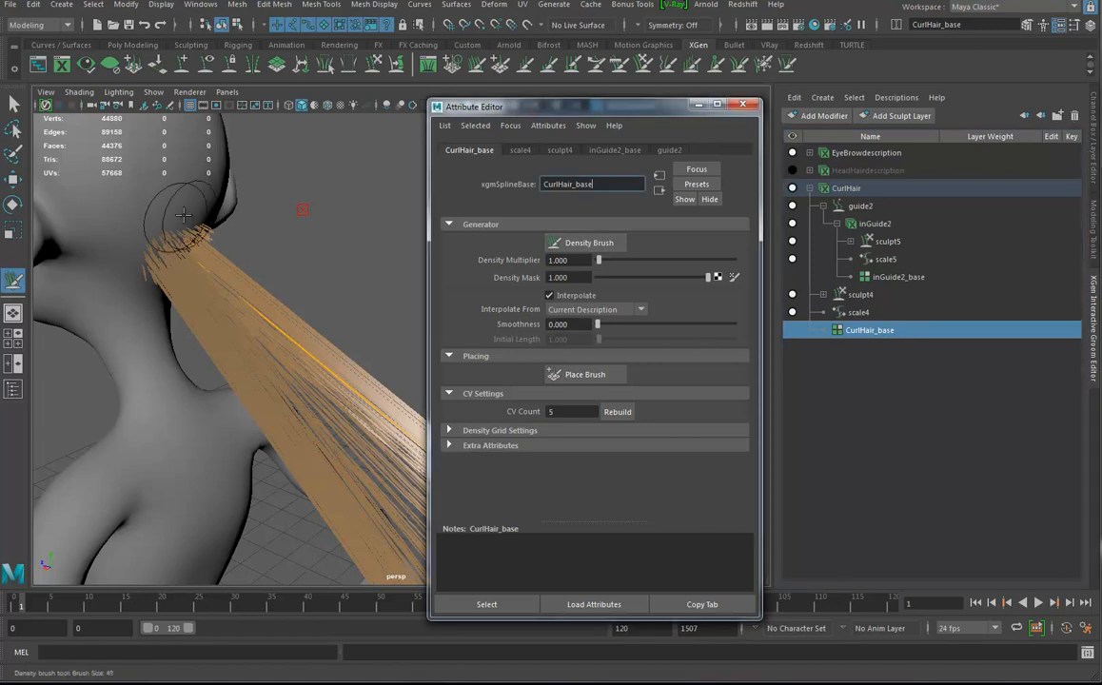
pyautogui.moveTo(314, 324)
pyautogui.keyDown('alt'); pyautogui.mouseDown()
pyautogui.moveTo(246, 295)
pyautogui.moveTo(264, 339)
pyautogui.mouseUp(); pyautogui.keyUp('alt')
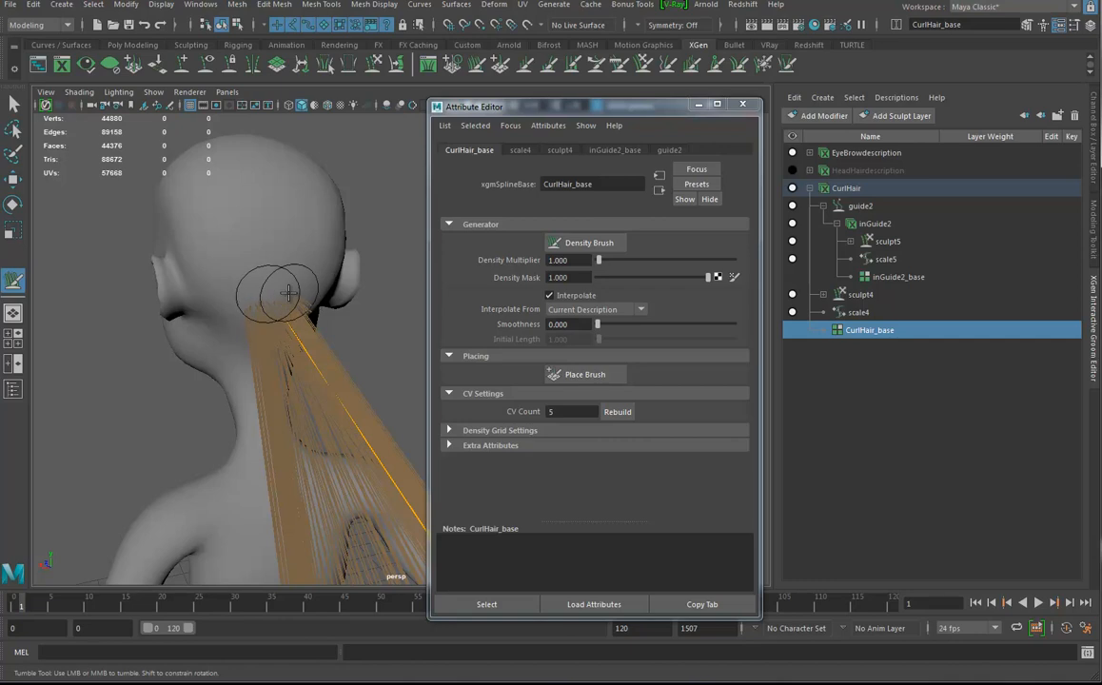
pyautogui.keyDown('alt'); pyautogui.moveTo(283, 357); pyautogui.dragTo(426, 385, button='right'); pyautogui.keyUp('alt')
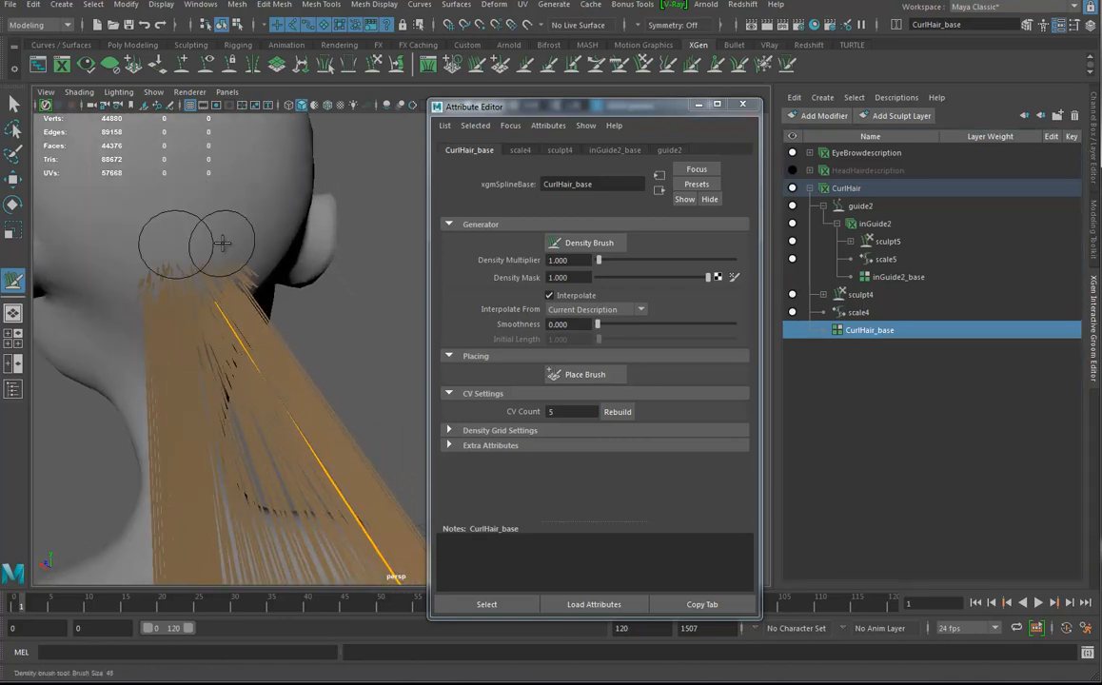
pyautogui.moveTo(230, 245); pyautogui.dragTo(210, 244)
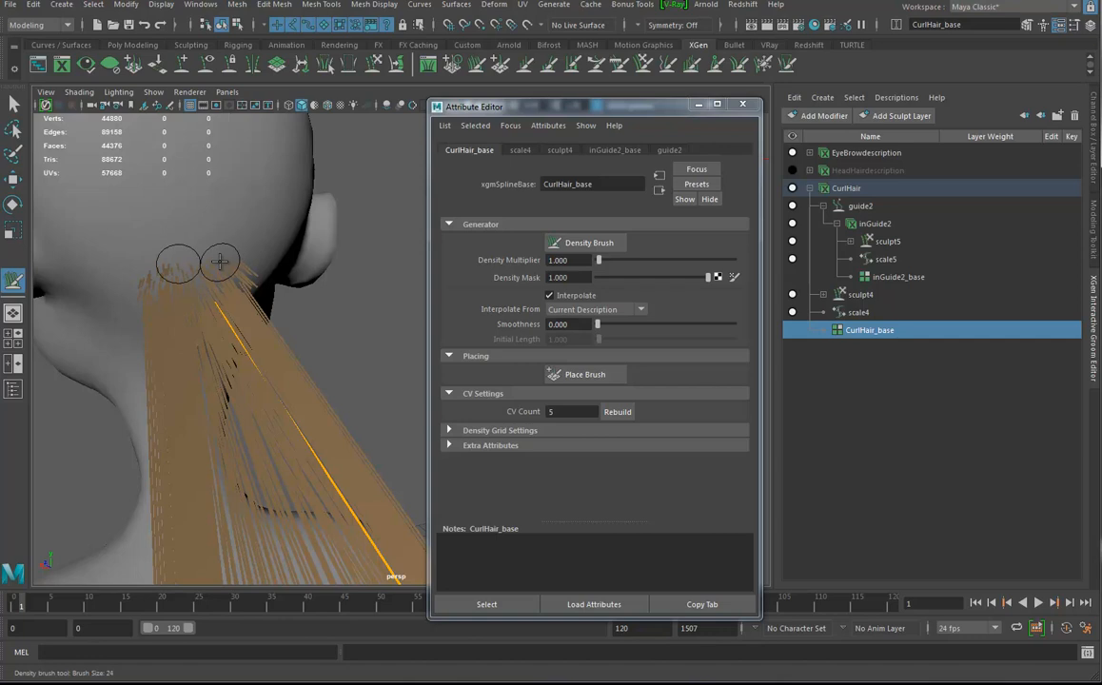
pyautogui.keyDown('alt'); pyautogui.moveTo(244, 272); pyautogui.dragTo(258, 255); pyautogui.keyUp('alt')
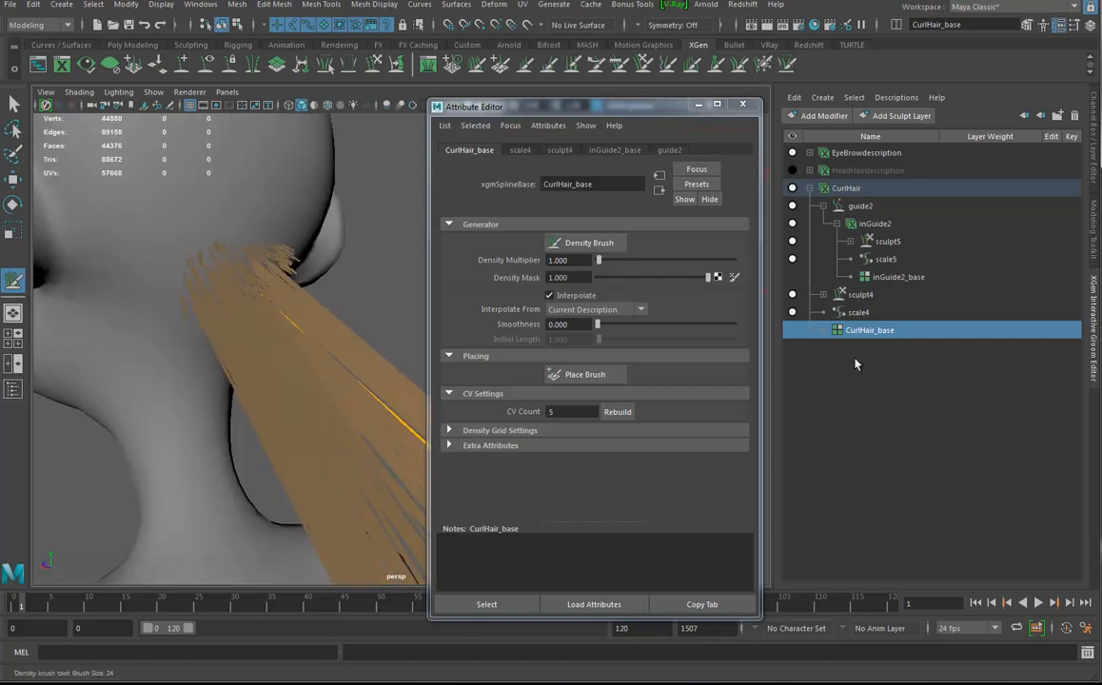
# Expand sculpt4 and sculpt5 to show their sculpt layers, and examine the long hair and the CurlHair_base density settings
pyautogui.click(823, 295)
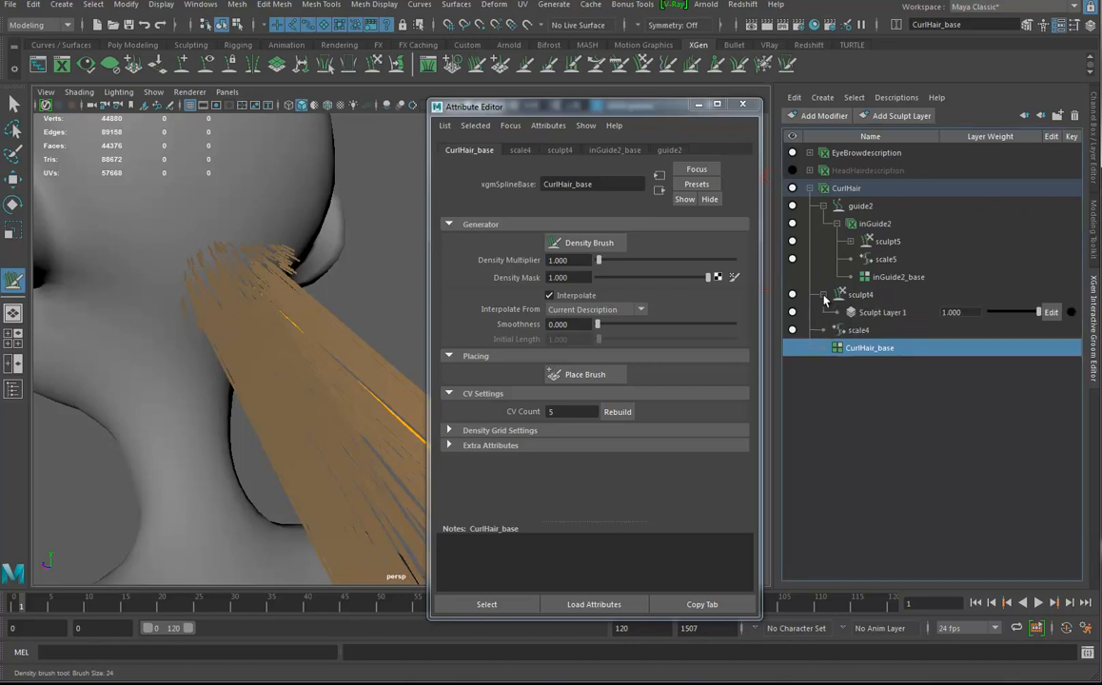
pyautogui.click(850, 242)
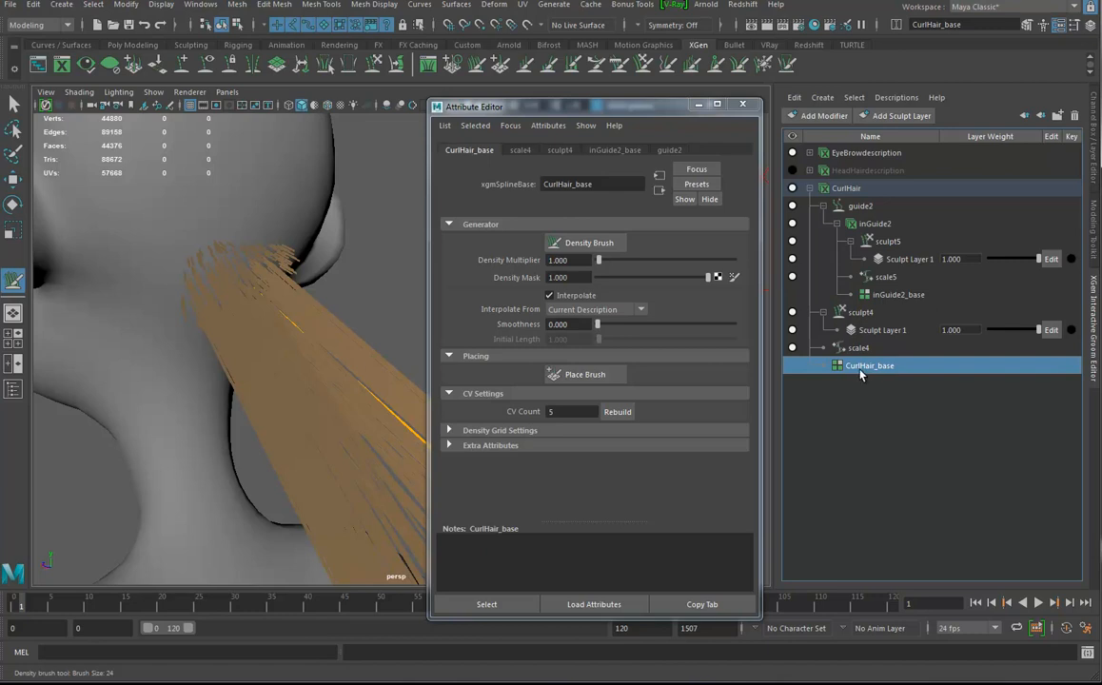
pyautogui.keyDown('alt'); pyautogui.moveTo(283, 312); pyautogui.dragTo(294, 339, button='right'); pyautogui.keyUp('alt')
pyautogui.keyDown('alt'); pyautogui.moveTo(293, 339); pyautogui.dragTo(189, 326); pyautogui.keyUp('alt')
pyautogui.keyDown('alt'); pyautogui.moveTo(188, 326); pyautogui.dragTo(204, 361, button='right'); pyautogui.keyUp('alt')
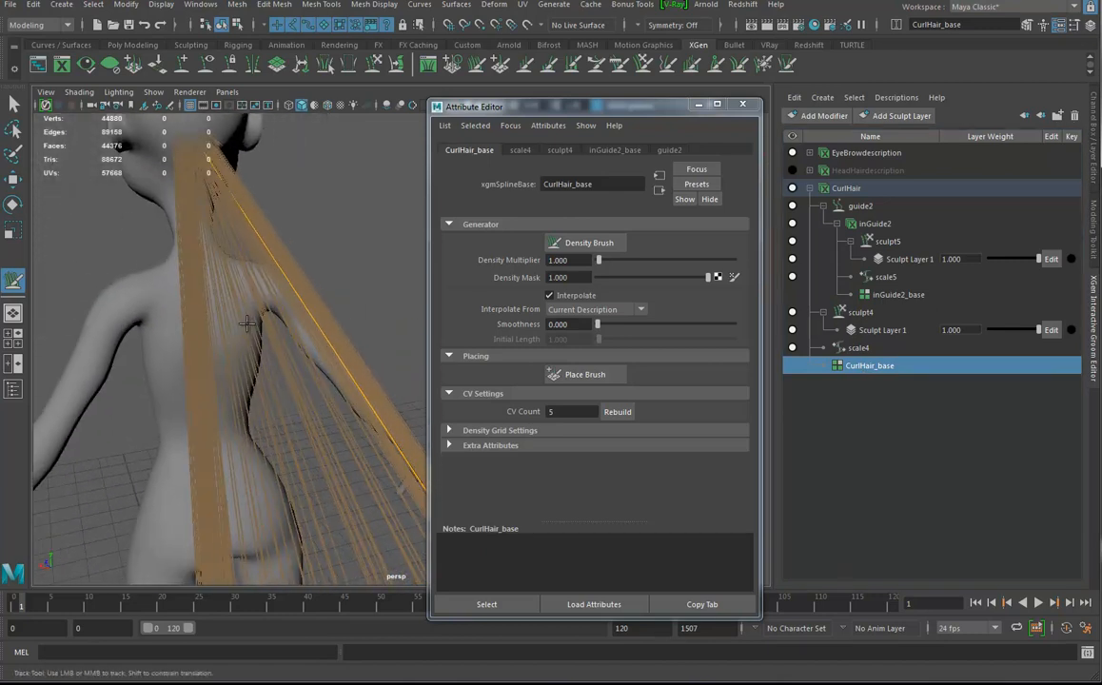
pyautogui.keyDown('alt'); pyautogui.moveTo(205, 362); pyautogui.dragTo(238, 371); pyautogui.keyUp('alt')
pyautogui.keyDown('alt'); pyautogui.moveTo(238, 371); pyautogui.dragTo(247, 314, button='middle'); pyautogui.keyUp('alt')
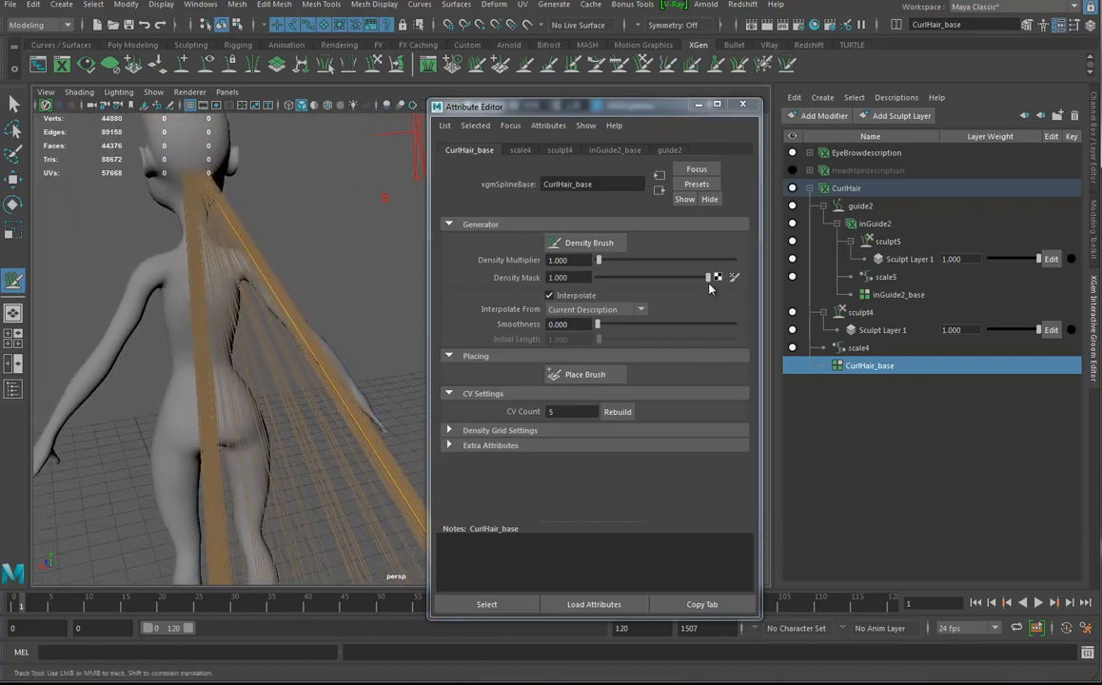
pyautogui.click(717, 277)
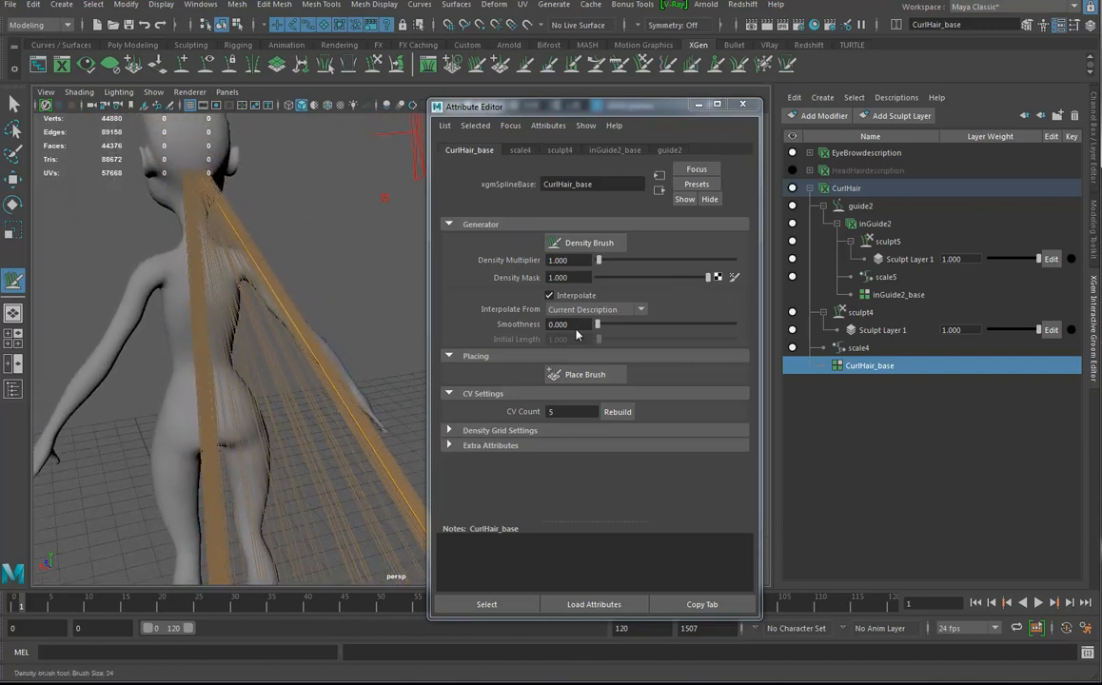
# Select the guide2 modifier, open the Hypergraph Hierarchy, and make its input guides dynamic
pyautogui.click(875, 224)
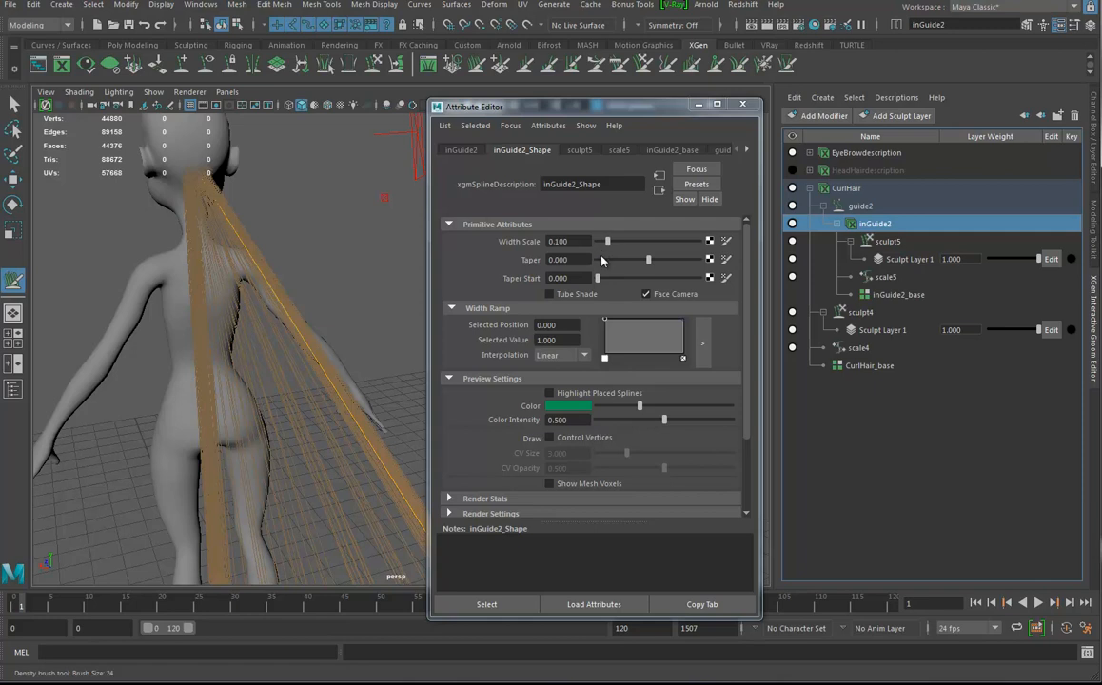
pyautogui.click(863, 210)
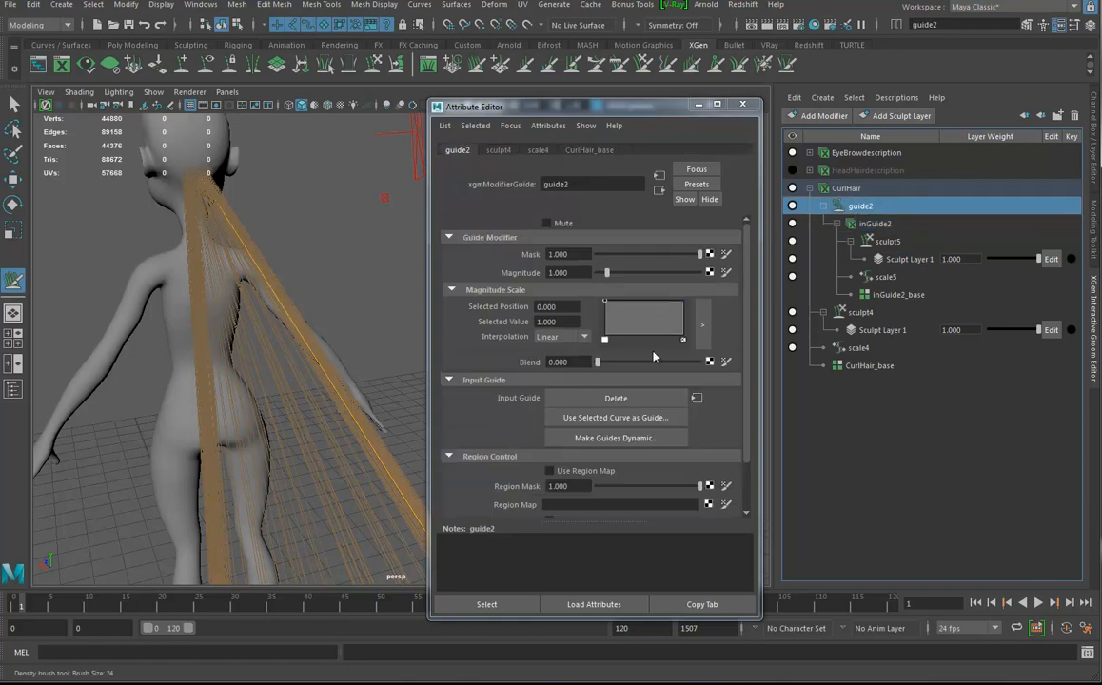
pyautogui.click(590, 439)
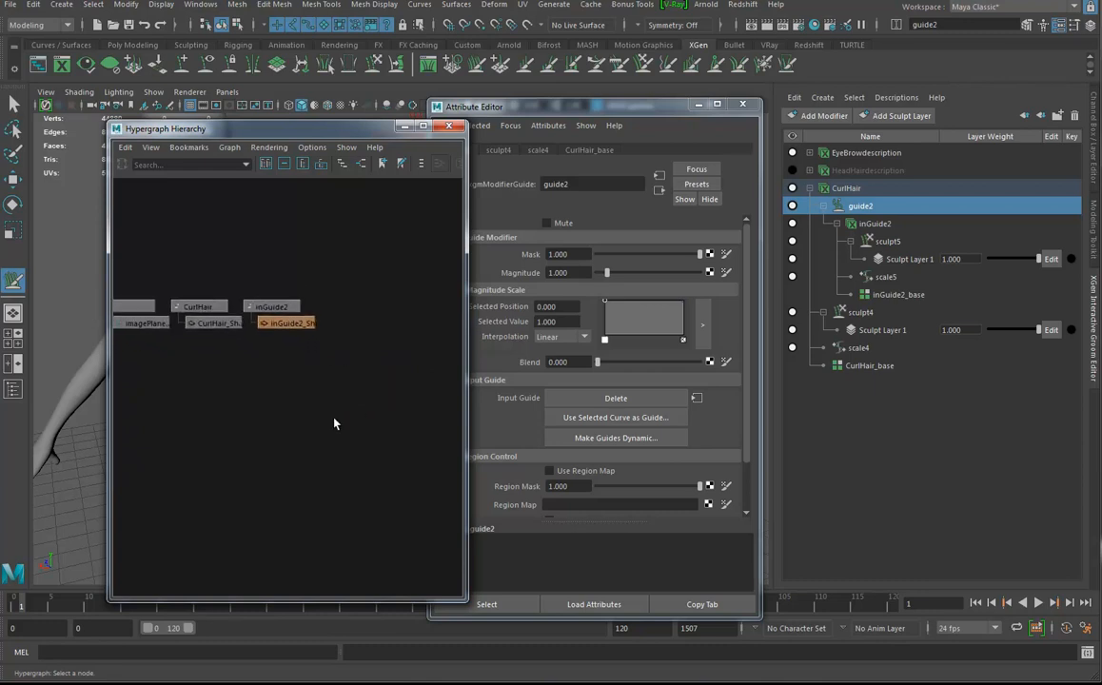
pyautogui.keyDown('alt'); pyautogui.moveTo(377, 417); pyautogui.dragTo(204, 407, button='middle'); pyautogui.keyUp('alt')
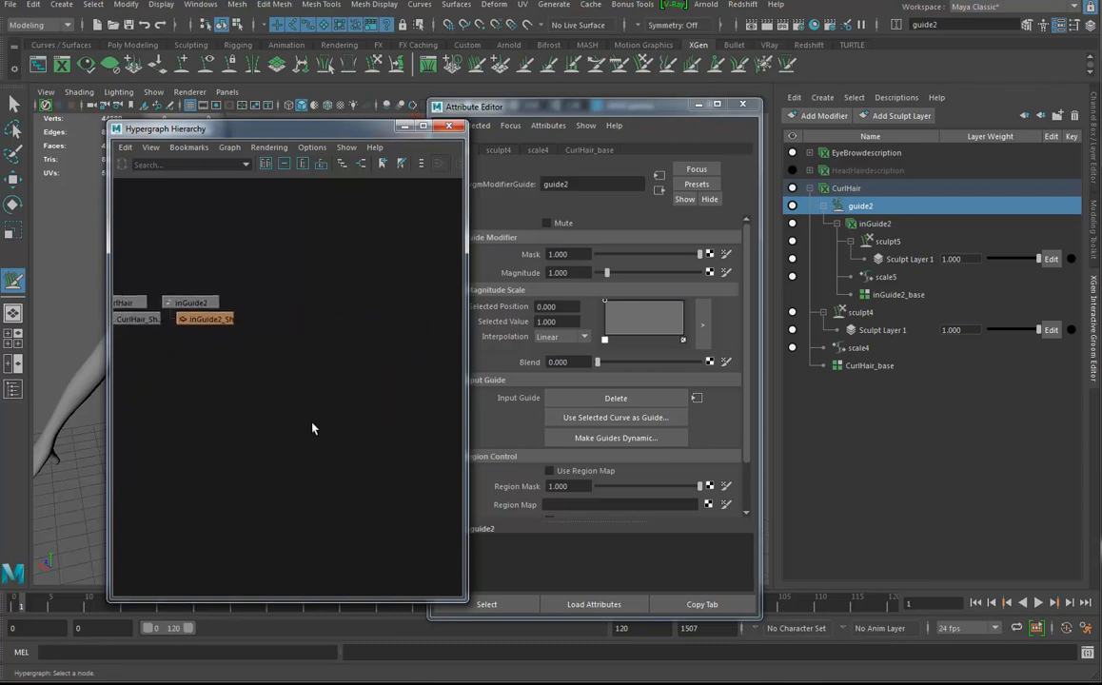
pyautogui.click(628, 438)
pyautogui.click(466, 389)
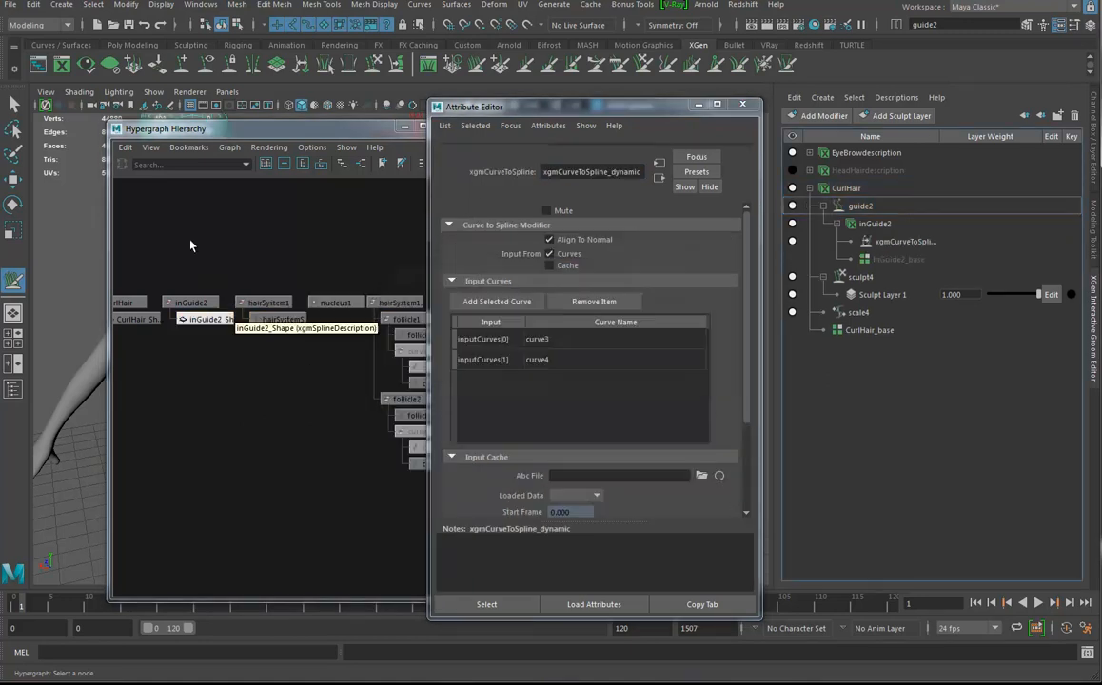
# Examine the hair system, nucleus, follicle and curve nodes in the Hypergraph Hierarchy, and move its window clear of the character
pyautogui.click(189, 430)
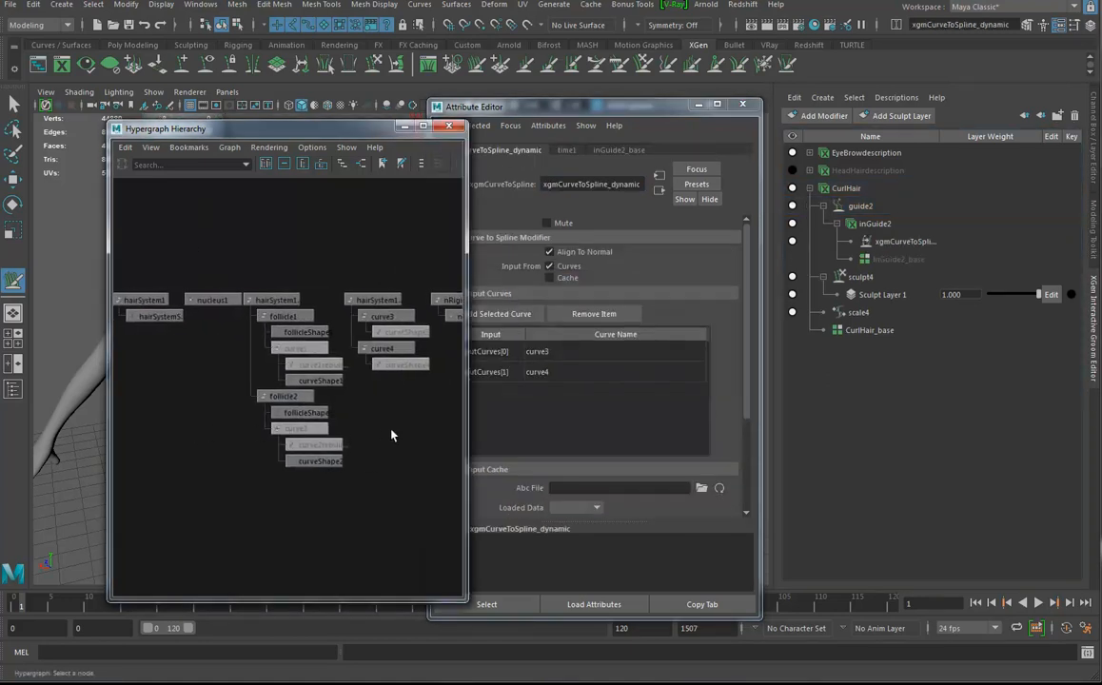
pyautogui.keyDown('alt'); pyautogui.moveTo(383, 436); pyautogui.dragTo(344, 440, button='middle'); pyautogui.keyUp('alt')
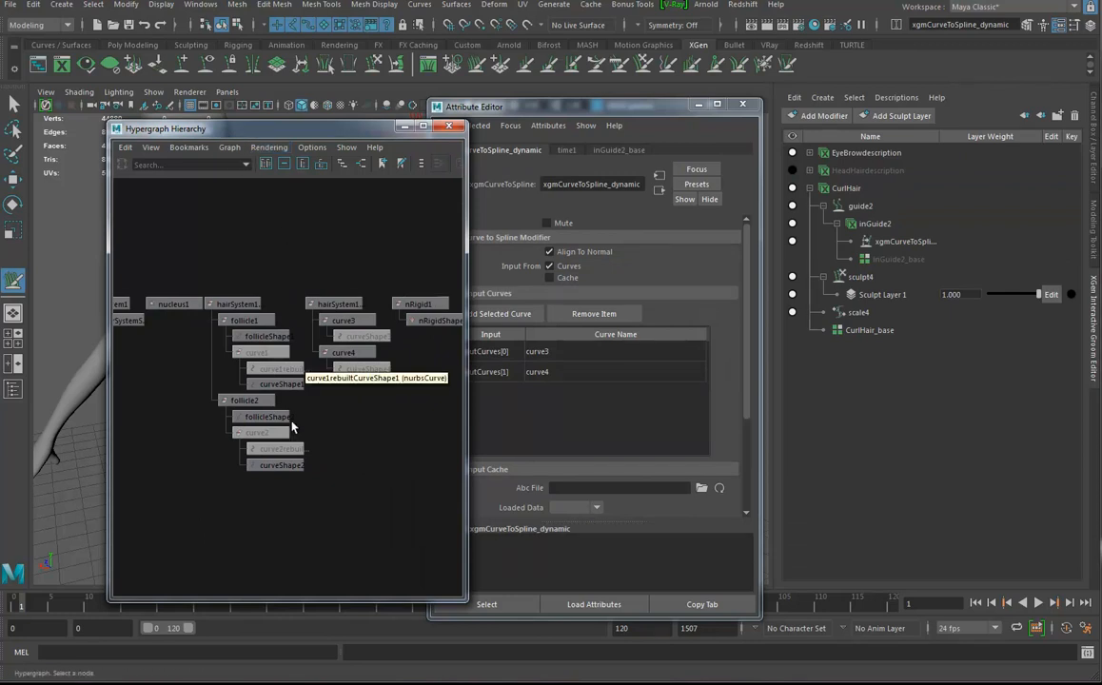
pyautogui.moveTo(243, 138); pyautogui.dragTo(534, 109)
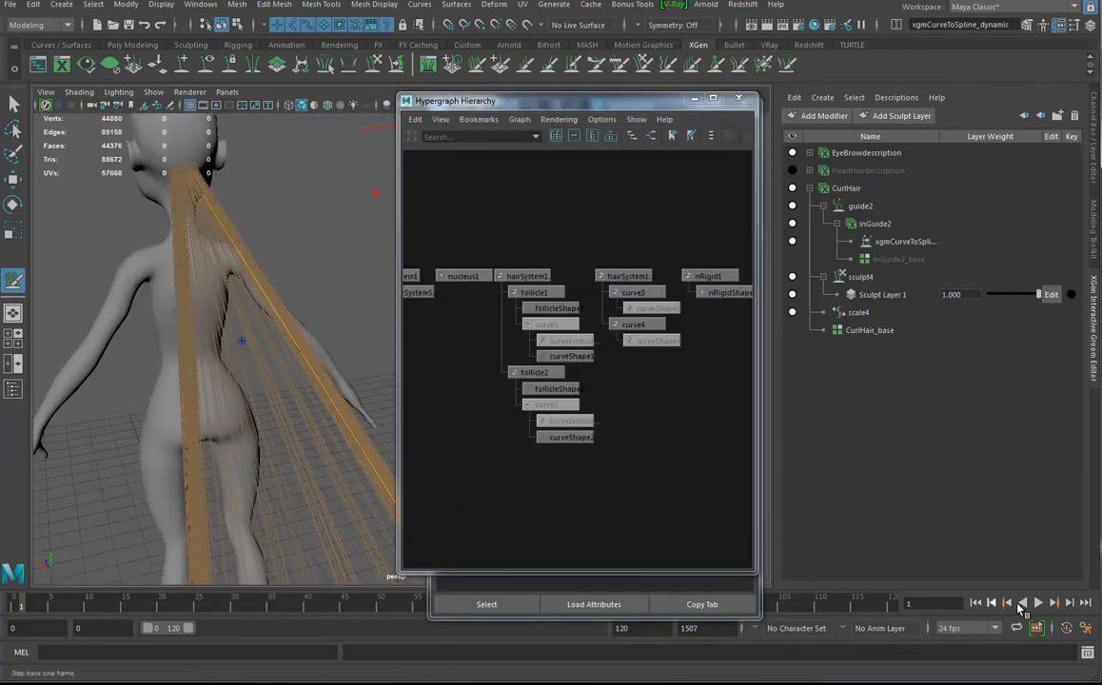
# Play back the hair simulation, and select the nucleus1 node in the Hypergraph Hierarchy
pyautogui.click(1037, 605)
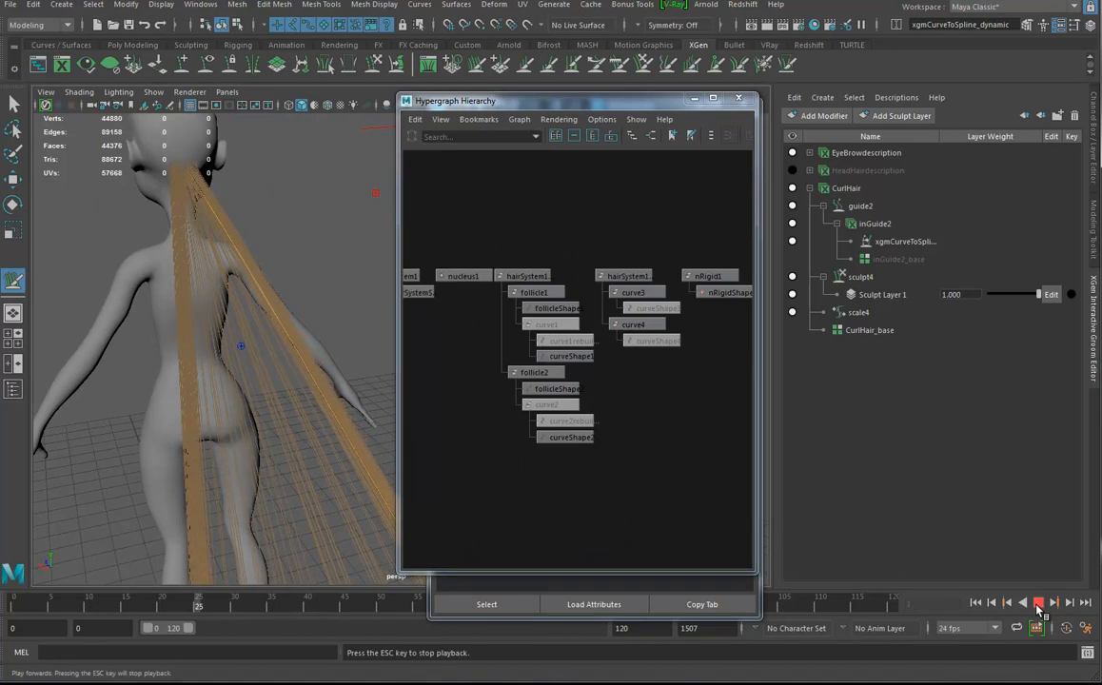
pyautogui.click(976, 603)
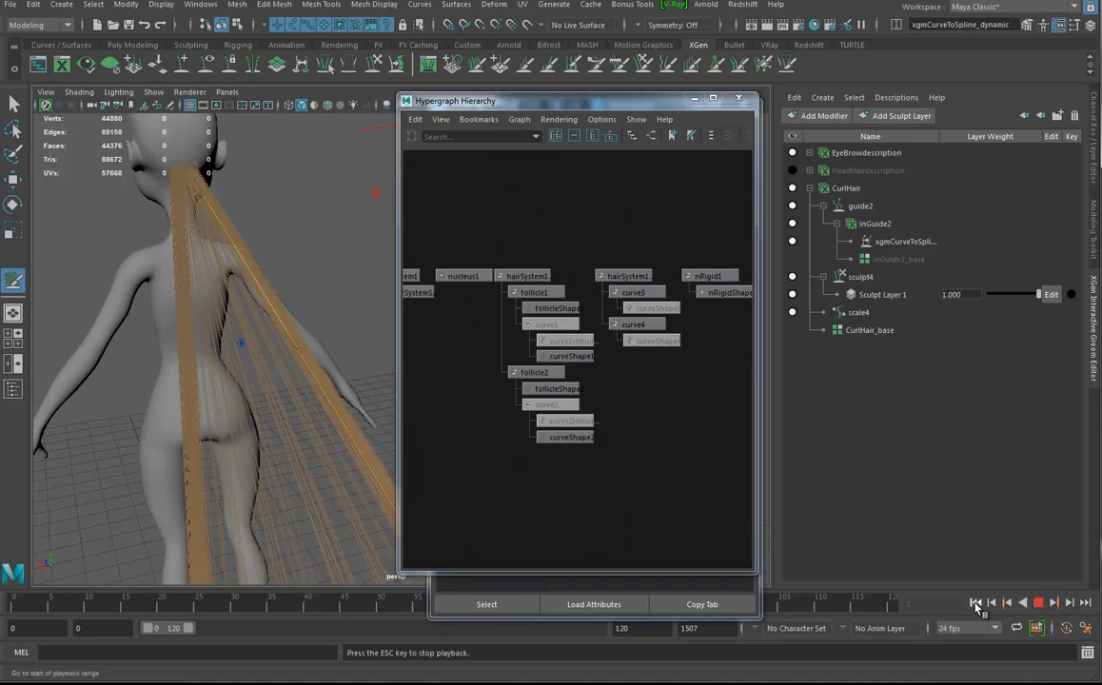
pyautogui.click(460, 277)
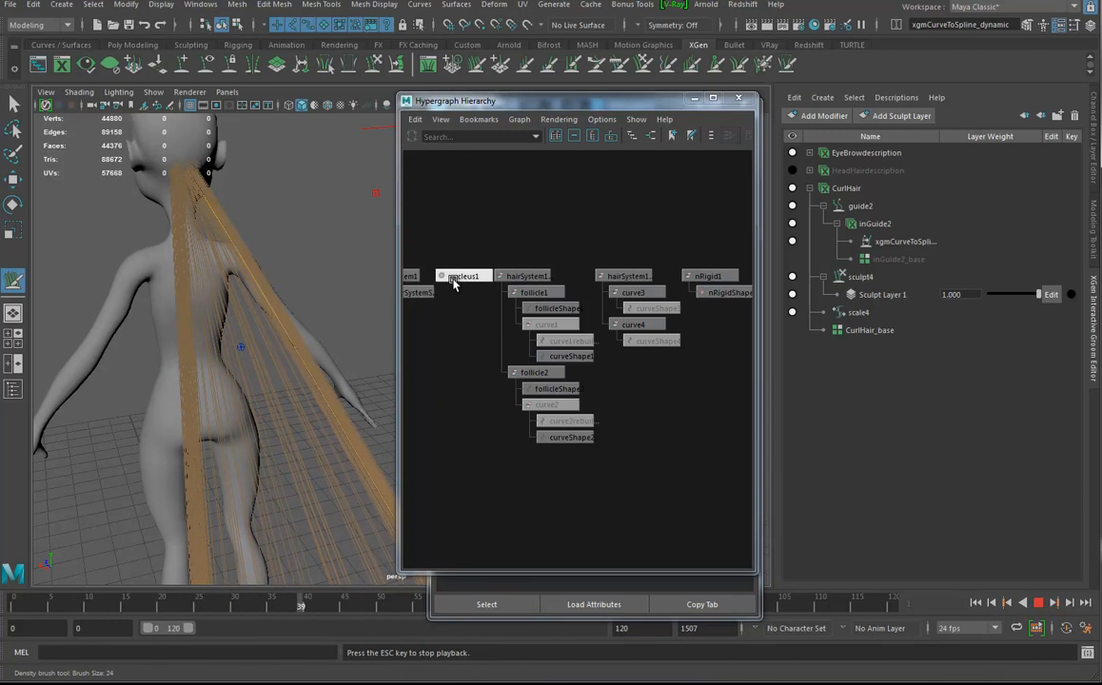
pyautogui.click(1037, 603)
# Set the Space Scale of nucleus1 to 0.1 in its Scale Attributes
pyautogui.moveTo(493, 94); pyautogui.dragTo(762, 122)
pyautogui.click(493, 108)
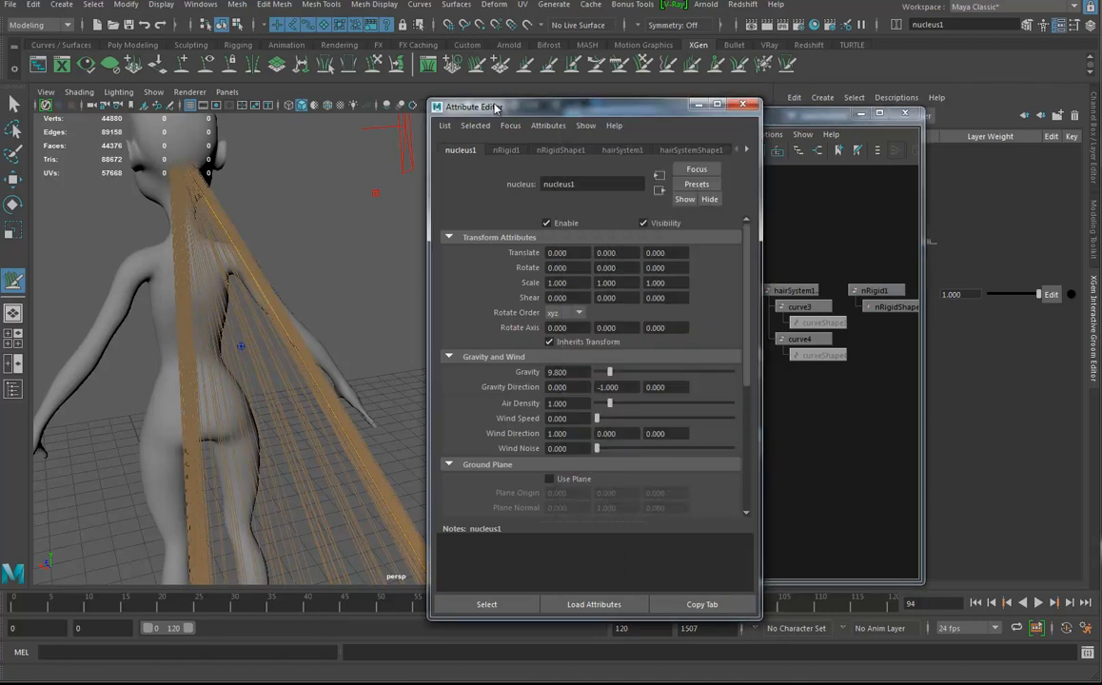
pyautogui.scroll(-5, 624, 405)
pyautogui.click(476, 450)
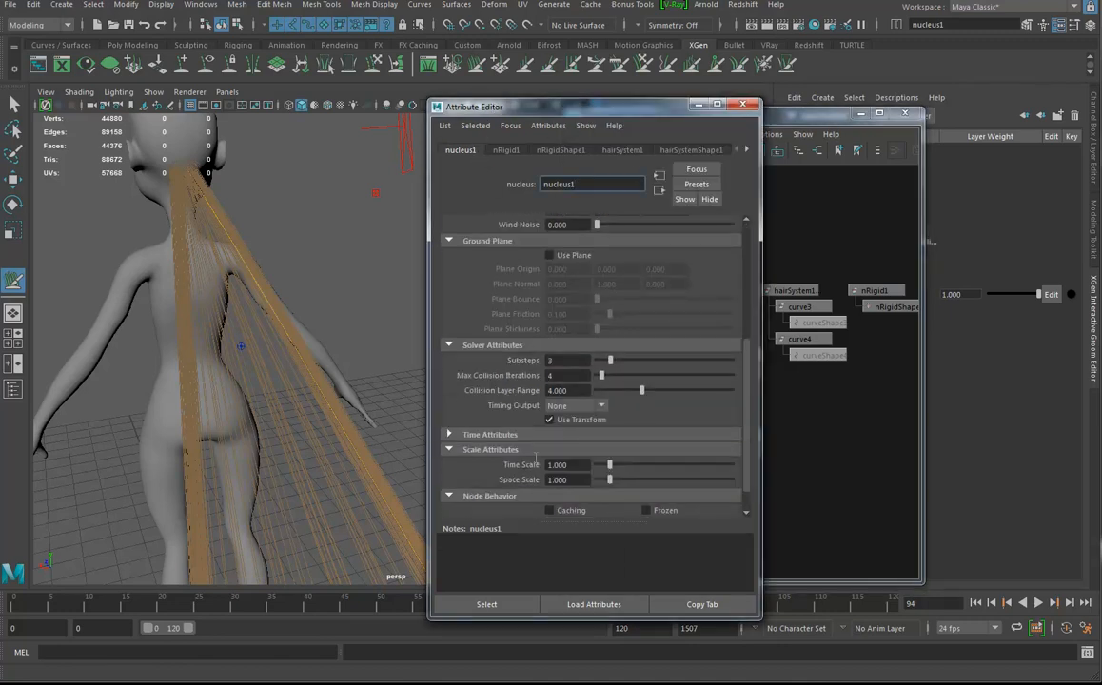
pyautogui.click(587, 480)
pyautogui.write('0.1')
pyautogui.press('Return')
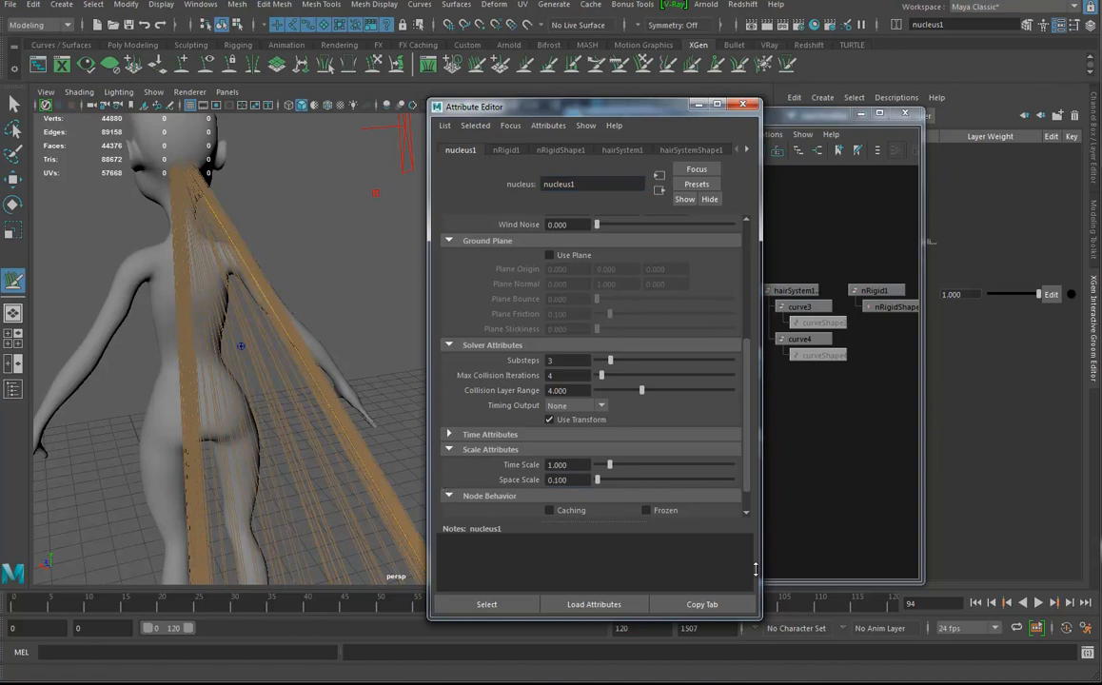
# Play the hair simulation with the new space scale, examine the long hair's motion from several angles, and stop playback
pyautogui.click(1037, 602)
pyautogui.keyDown('alt'); pyautogui.moveTo(388, 459); pyautogui.dragTo(379, 394, button='middle'); pyautogui.keyUp('alt')
pyautogui.keyDown('alt'); pyautogui.moveTo(379, 394); pyautogui.dragTo(197, 406, button='right'); pyautogui.keyUp('alt')
pyautogui.keyDown('alt'); pyautogui.moveTo(252, 407); pyautogui.dragTo(292, 393); pyautogui.keyUp('alt')
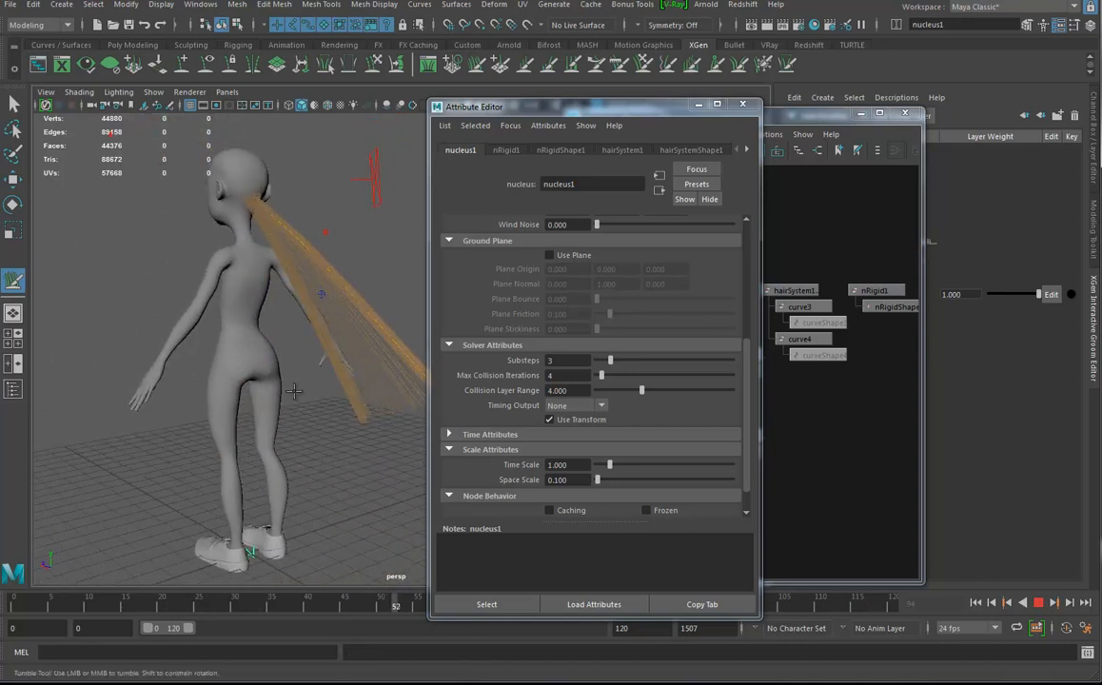
pyautogui.keyDown('alt'); pyautogui.moveTo(291, 393); pyautogui.dragTo(249, 443, button='middle'); pyautogui.keyUp('alt')
pyautogui.keyDown('alt'); pyautogui.moveTo(249, 443); pyautogui.dragTo(395, 468, button='right'); pyautogui.keyUp('alt')
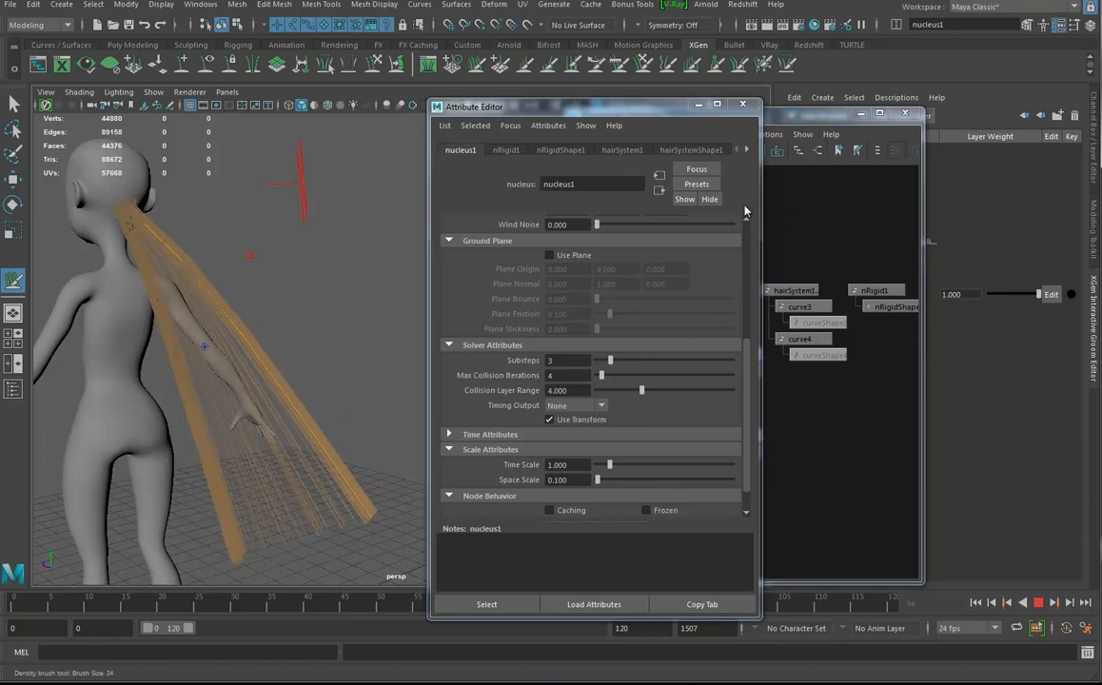
pyautogui.moveTo(795, 119); pyautogui.dragTo(475, 127)
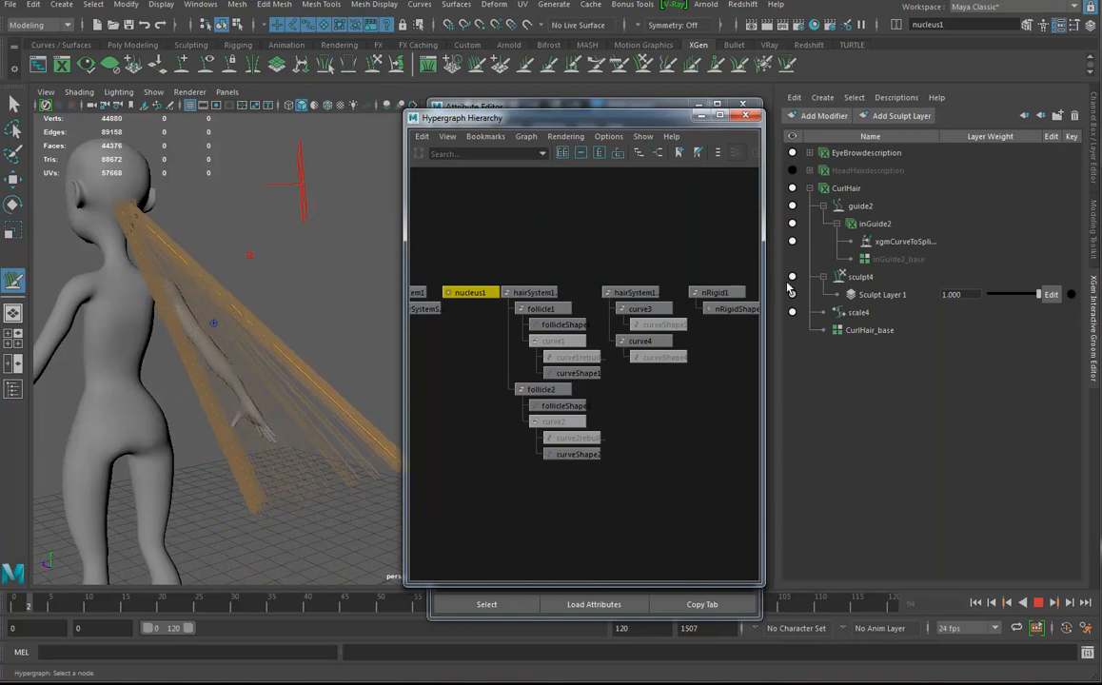
pyautogui.click(1041, 605)
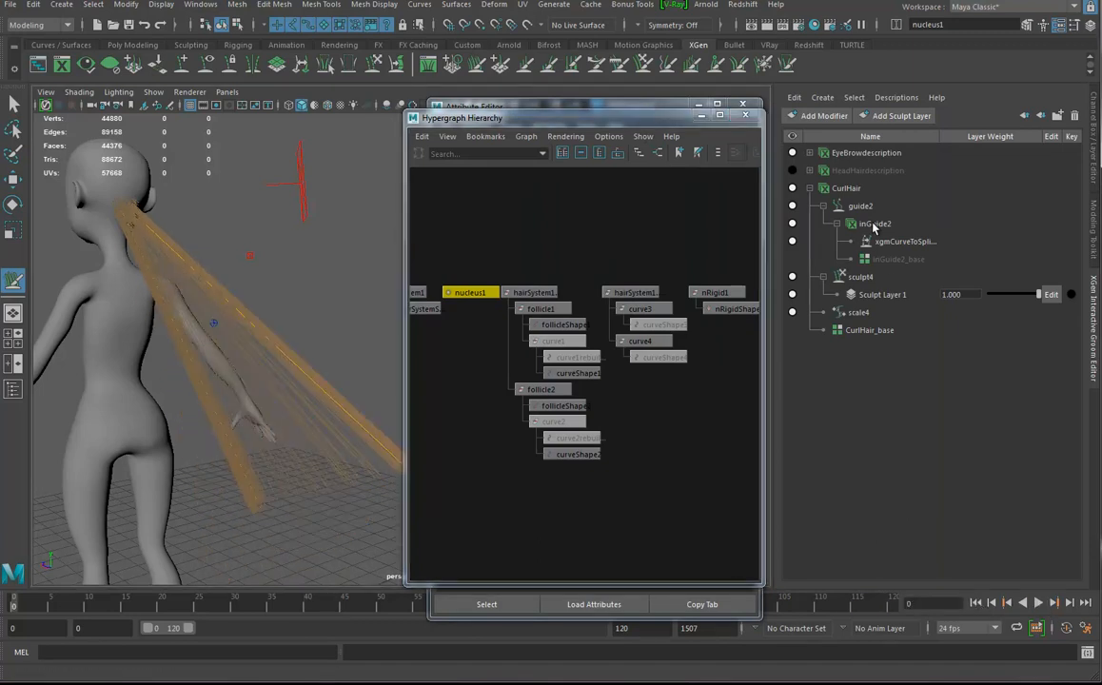
# Try to rebuild inGuide2_base with a CV Count of 128 on the guides that are already dynamic
pyautogui.click(858, 208)
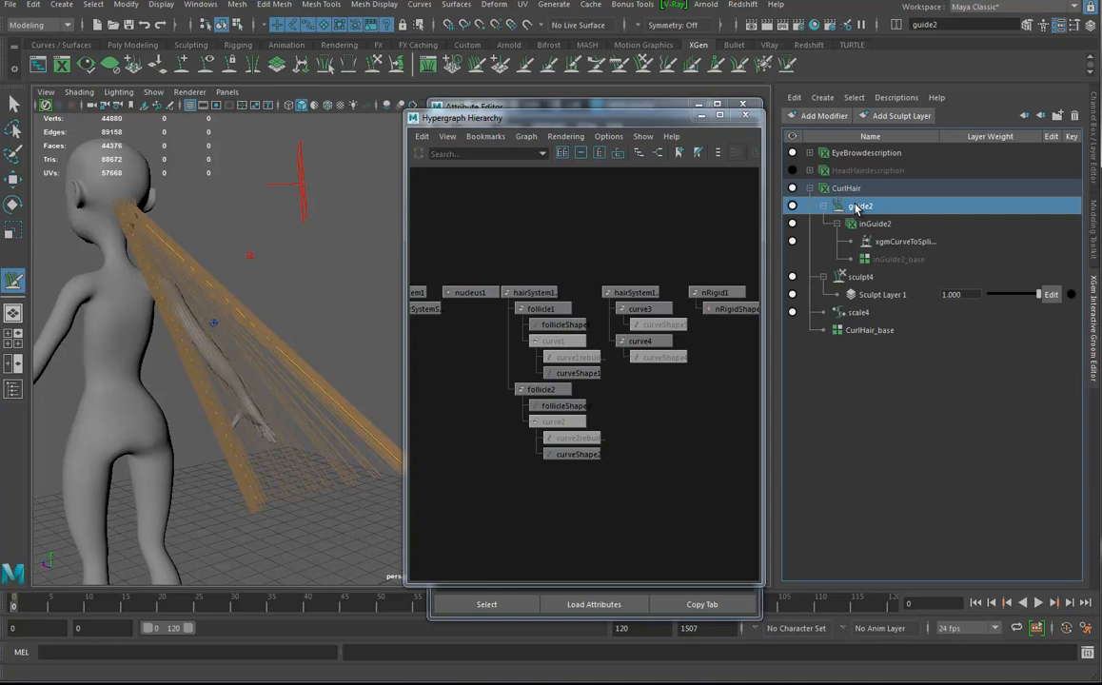
pyautogui.click(584, 102)
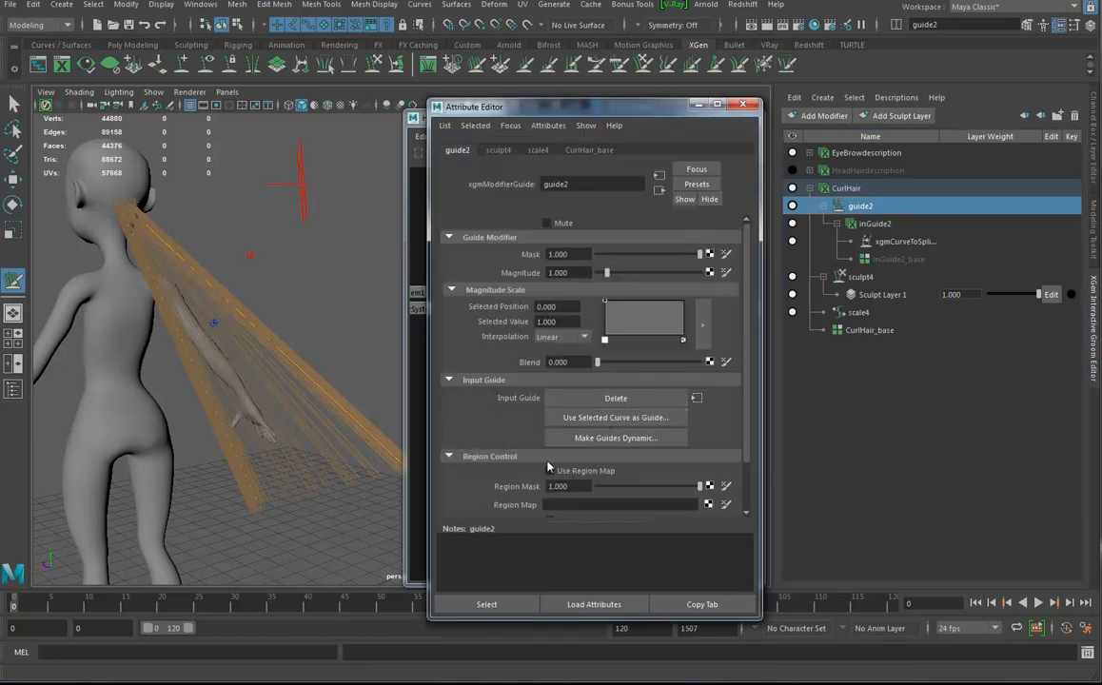
pyautogui.click(881, 260)
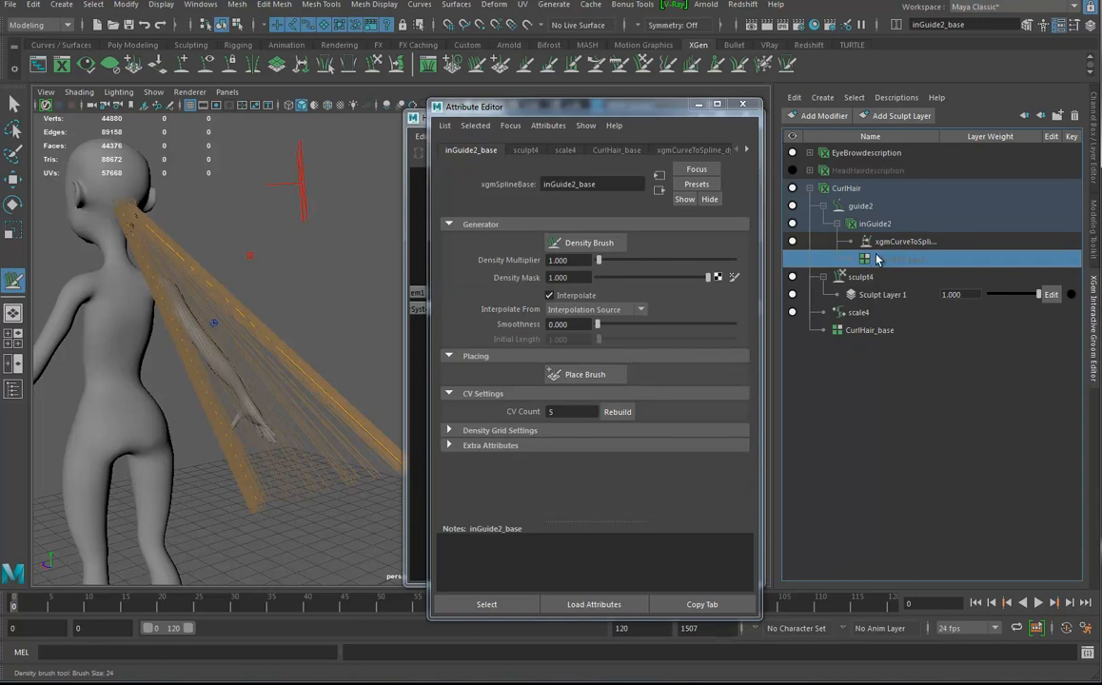
pyautogui.moveTo(568, 412); pyautogui.dragTo(499, 412)
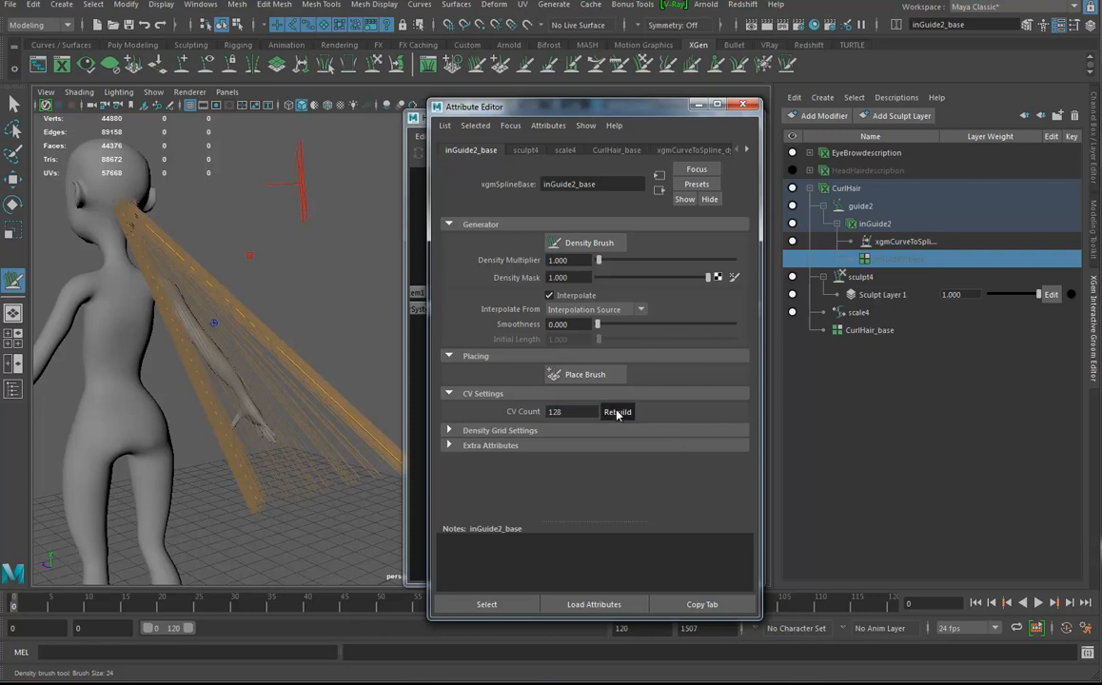
pyautogui.click(617, 412)
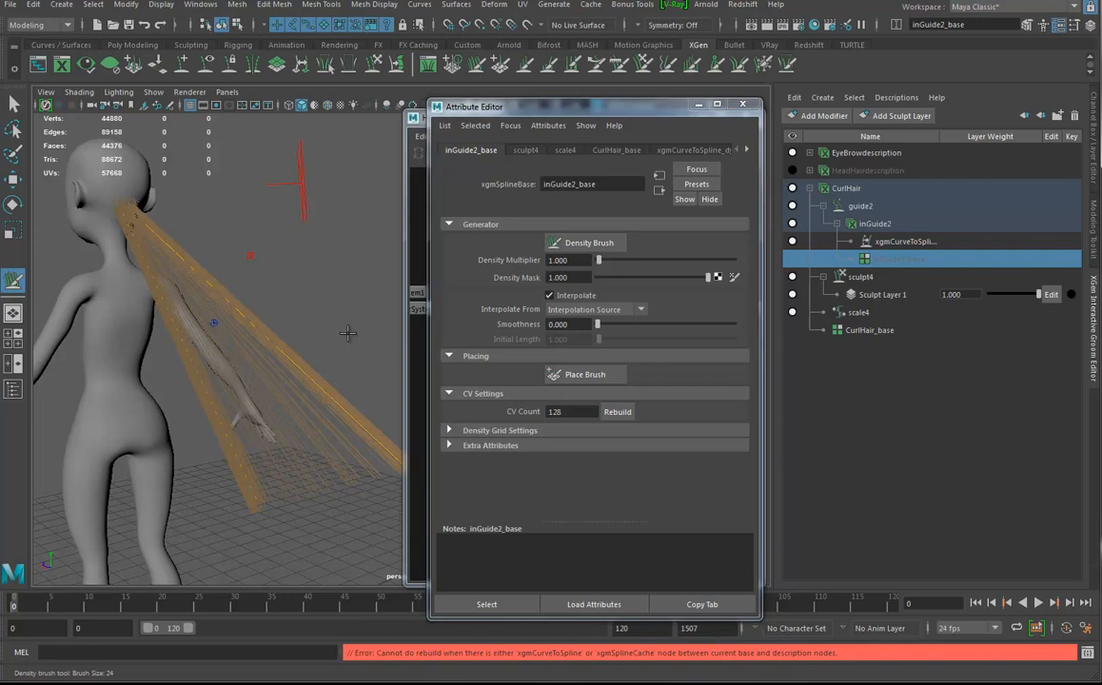
# Undo back to before the guides were made dynamic, restoring sculpt5 and scale5 under inGuide2
pyautogui.hotkey('ctrl', 'z')
pyautogui.hotkey('ctrl', 'z')
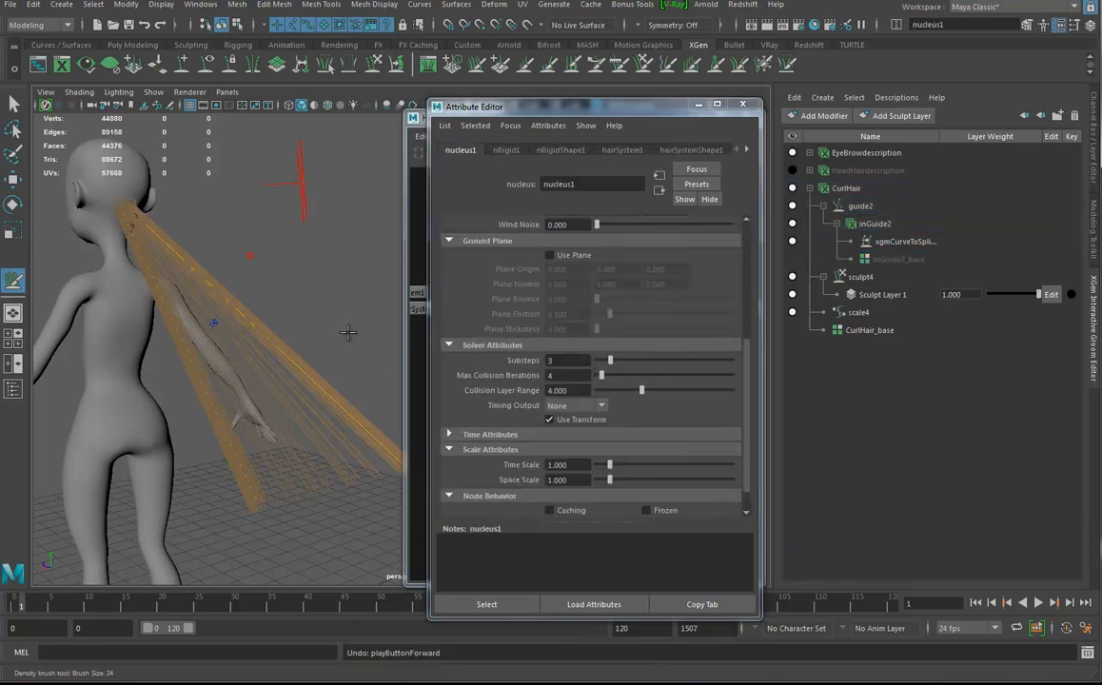
pyautogui.hotkey('ctrl', 'z')
pyautogui.hotkey('ctrl', 'z')
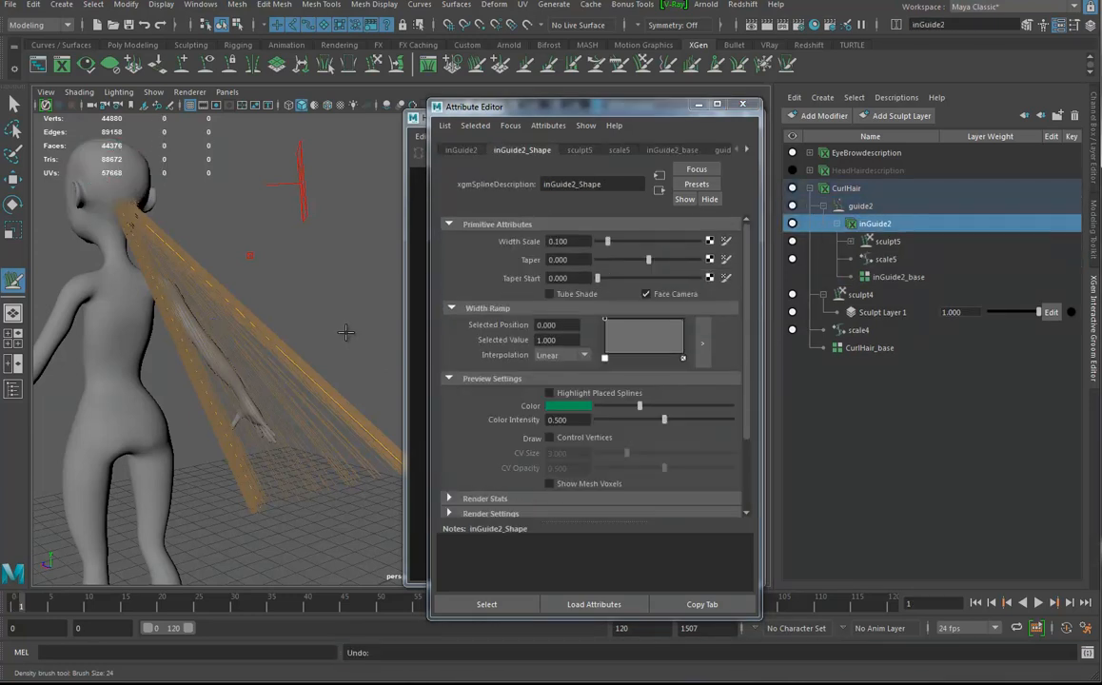
# Rebuild inGuide2_base with a CV Count of 128
pyautogui.click(898, 278)
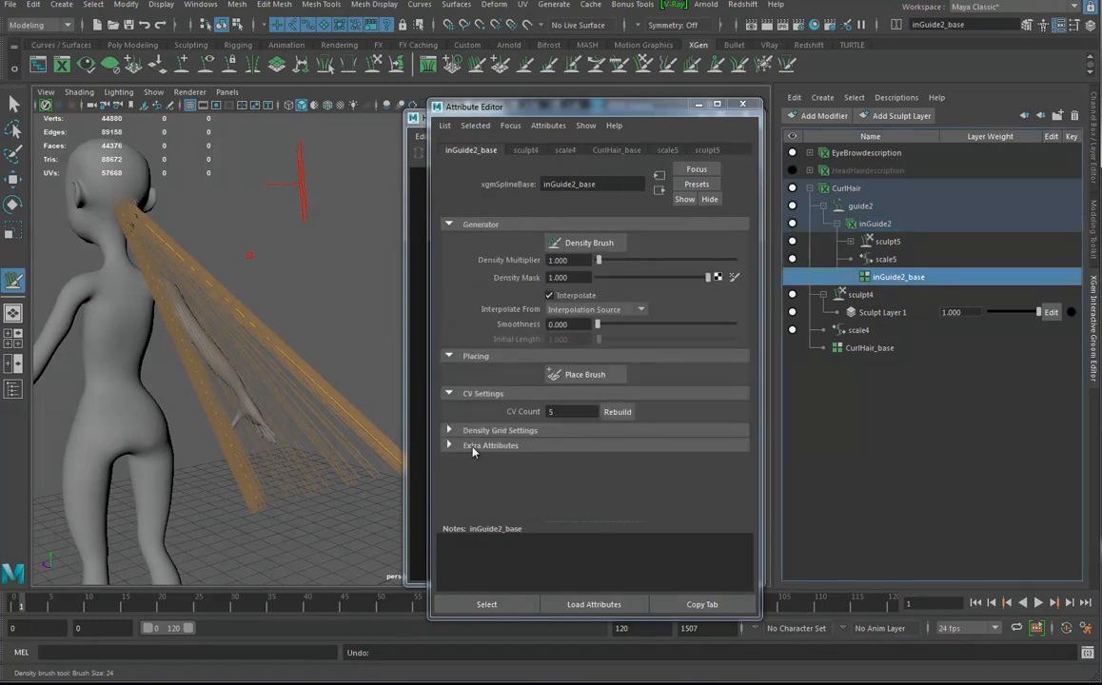
pyautogui.doubleClick(591, 412)
pyautogui.write('128')
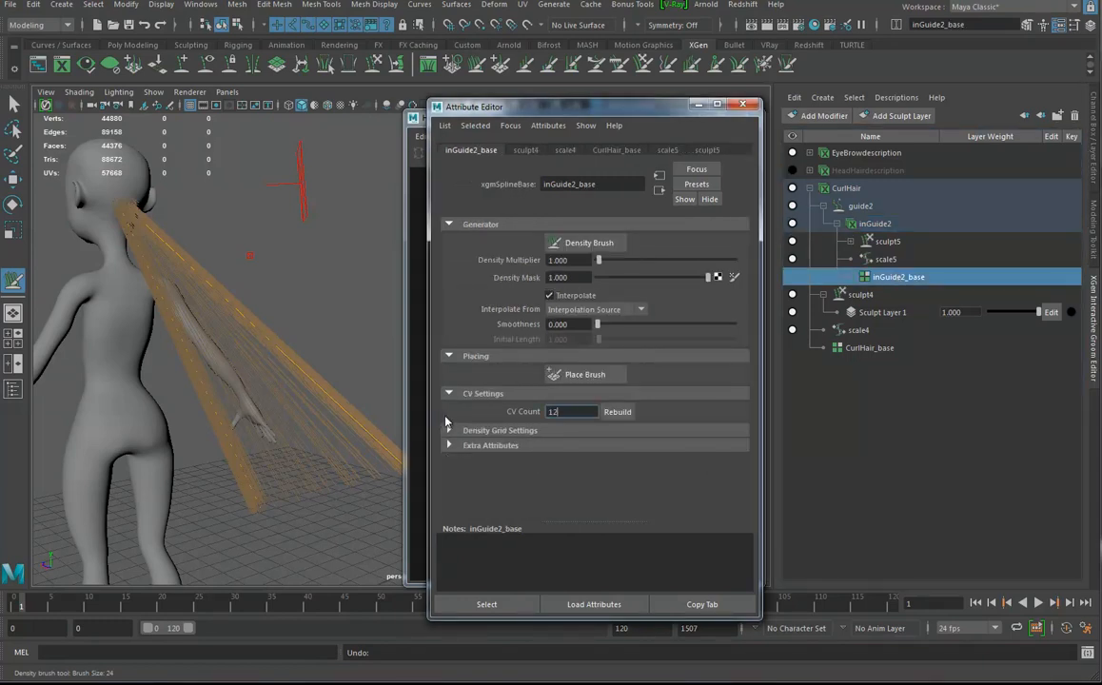
pyautogui.press('Return')
pyautogui.click(617, 412)
pyautogui.keyDown('alt'); pyautogui.moveTo(301, 302); pyautogui.dragTo(312, 346); pyautogui.keyUp('alt')
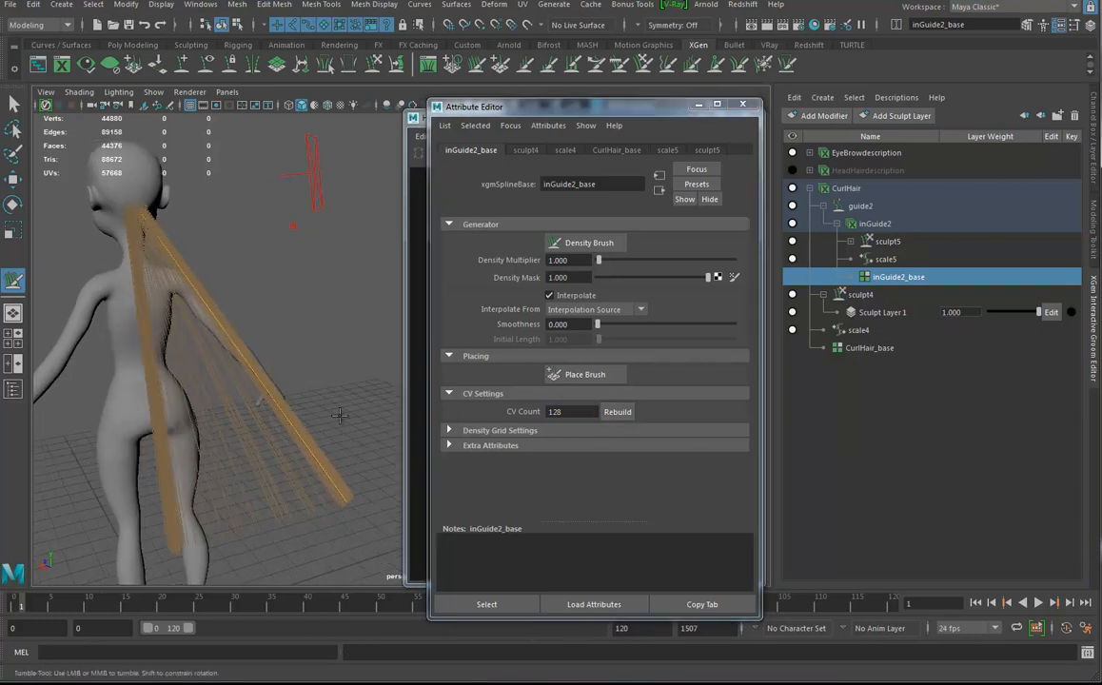
# Make the guide2 modifier's guides dynamic, with surface attachment, base snapping, mesh collision, exact shape match and deletion of original guide data enabled
pyautogui.click(862, 225)
pyautogui.click(857, 208)
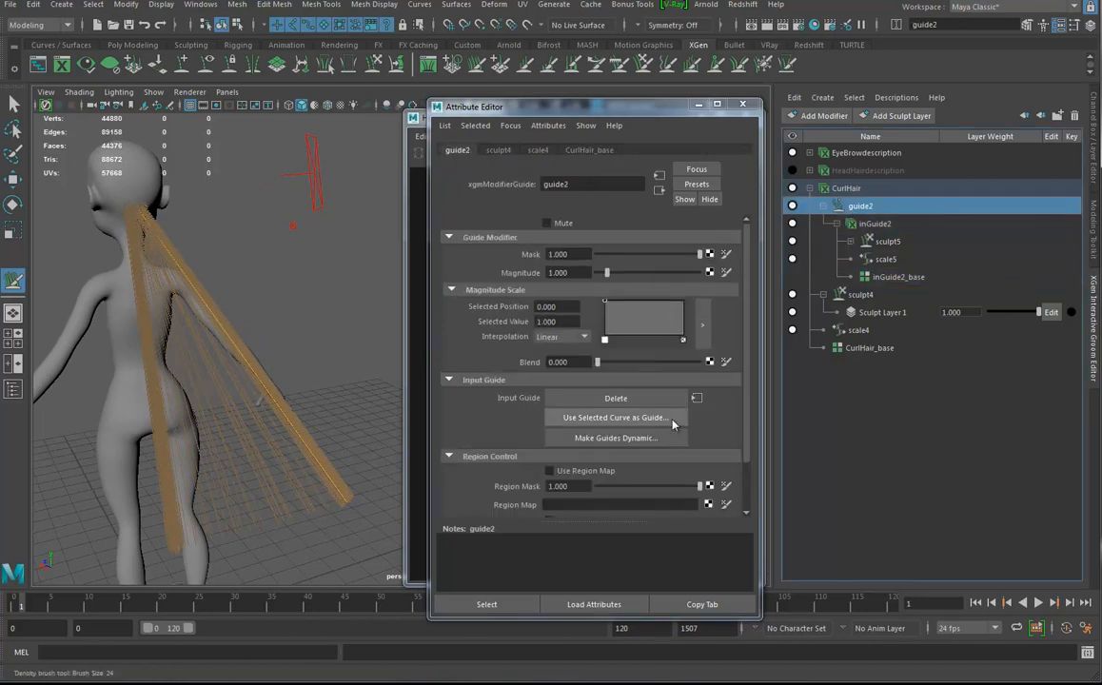
pyautogui.click(625, 440)
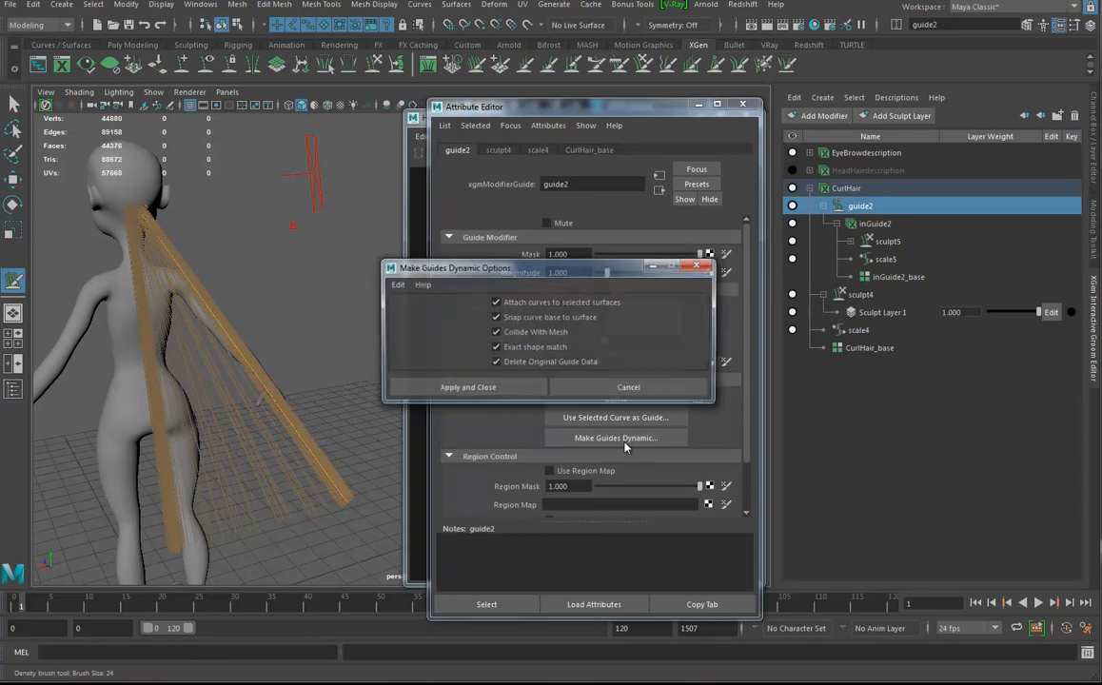
pyautogui.click(508, 391)
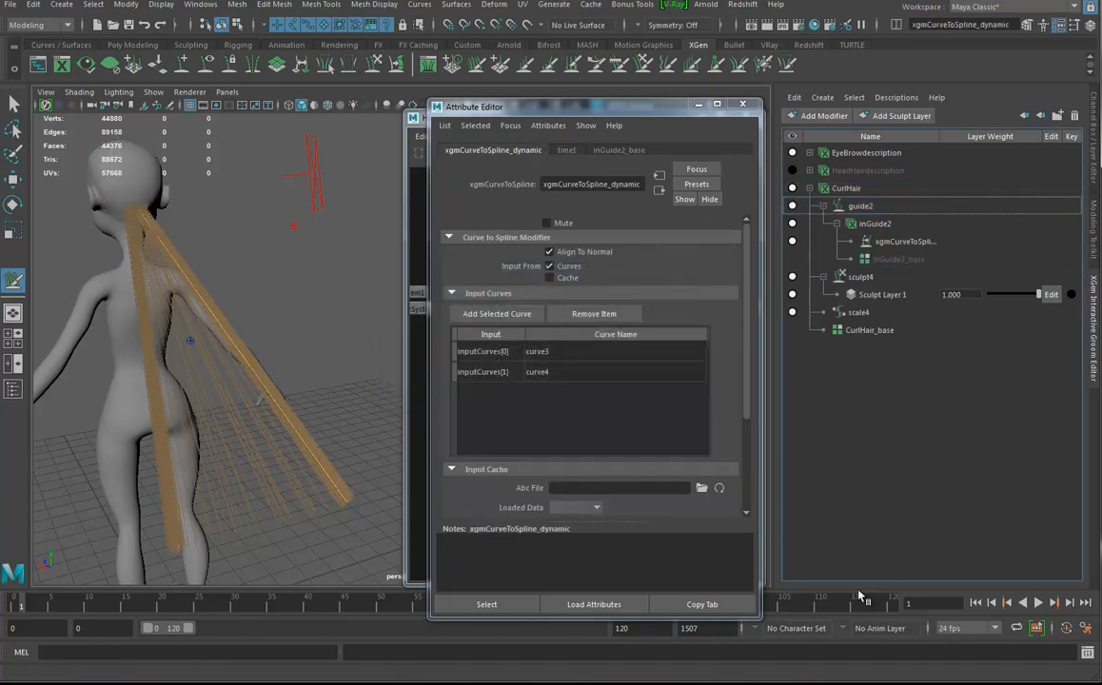
# Play back the dynamic hair with the playback range extended to frames 0–1507, and return to the first frame
pyautogui.click(1040, 603)
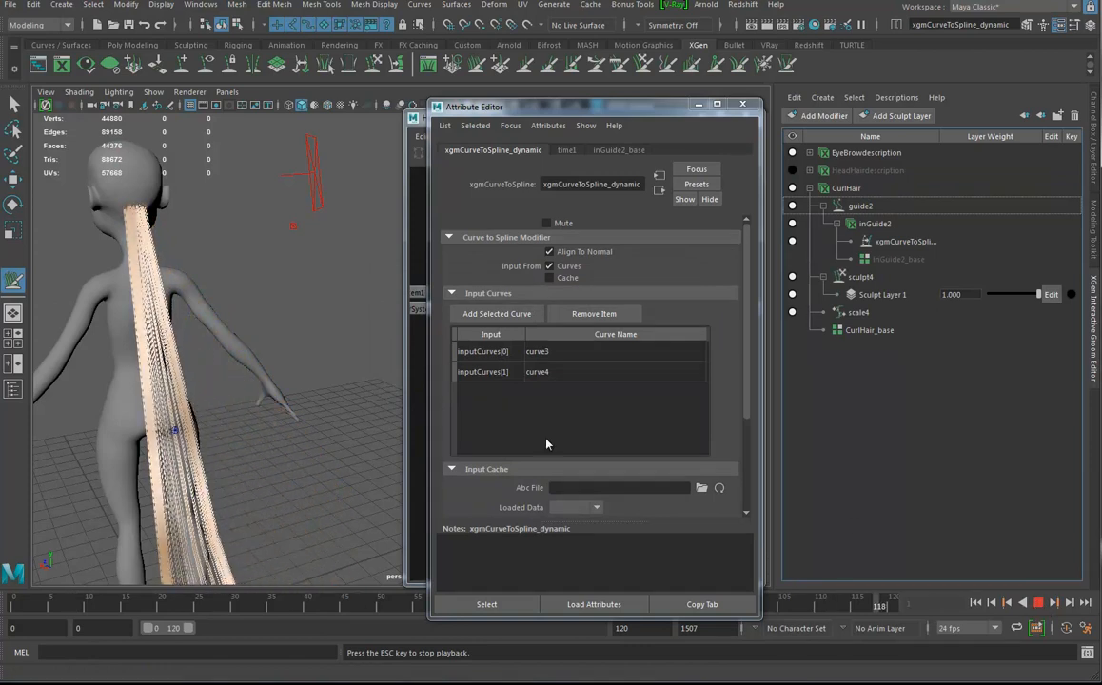
pyautogui.keyDown('alt'); pyautogui.moveTo(261, 411); pyautogui.dragTo(347, 409); pyautogui.keyUp('alt')
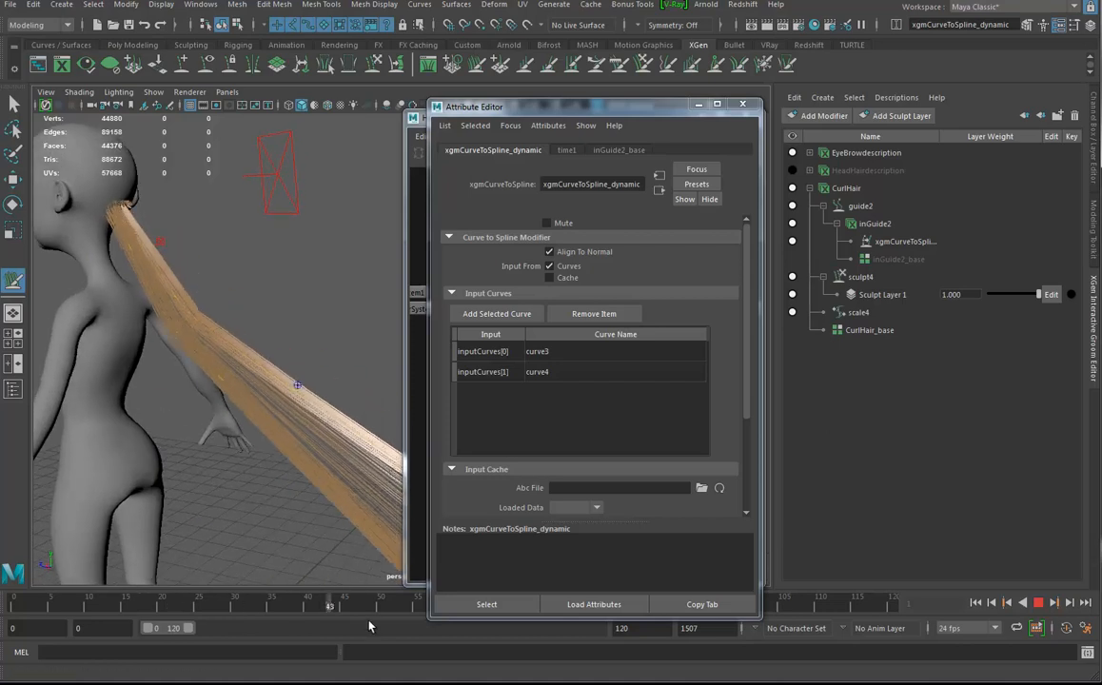
pyautogui.doubleClick(173, 631)
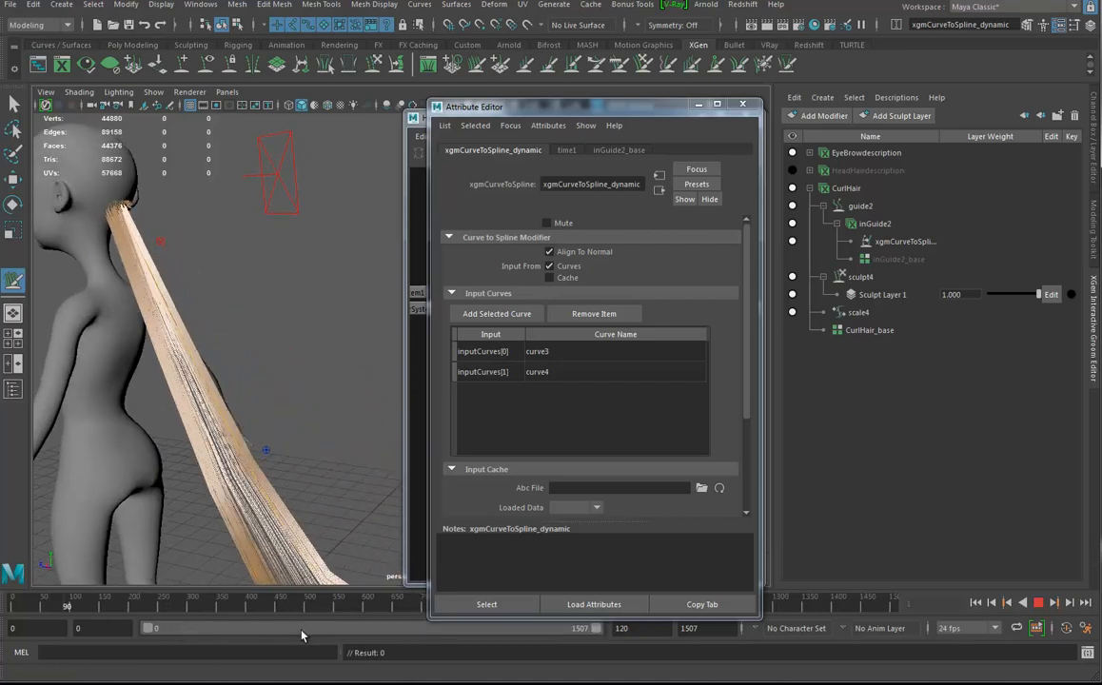
pyautogui.click(1040, 604)
pyautogui.keyDown('alt'); pyautogui.moveTo(86, 384); pyautogui.dragTo(211, 382); pyautogui.keyUp('alt')
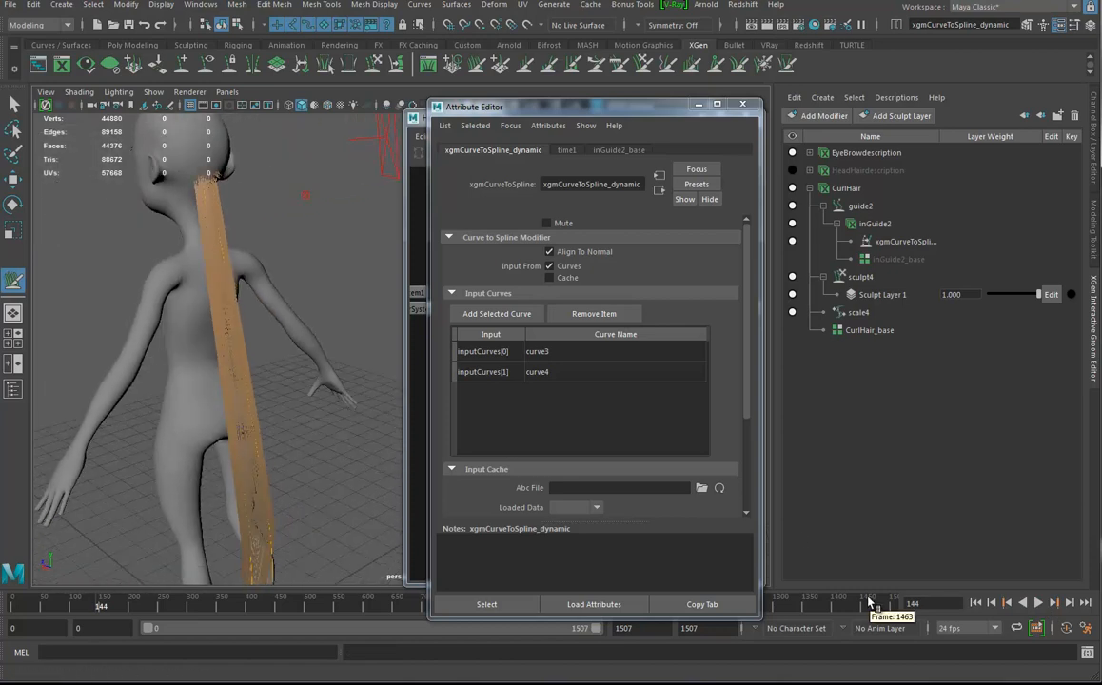
pyautogui.click(975, 604)
pyautogui.keyDown('alt'); pyautogui.moveTo(276, 418); pyautogui.dragTo(224, 397); pyautogui.keyUp('alt')
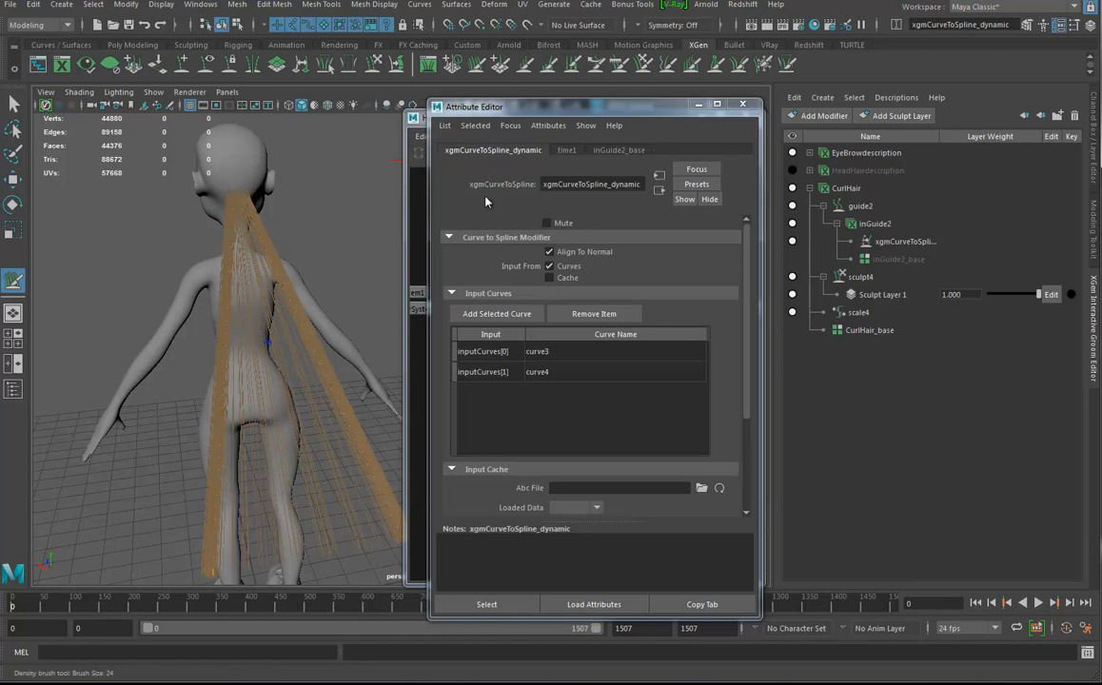
# Select curveShape1 and curveShape2 under the two follicles in the Hypergraph Hierarchy, and check its node display options
pyautogui.click(416, 214)
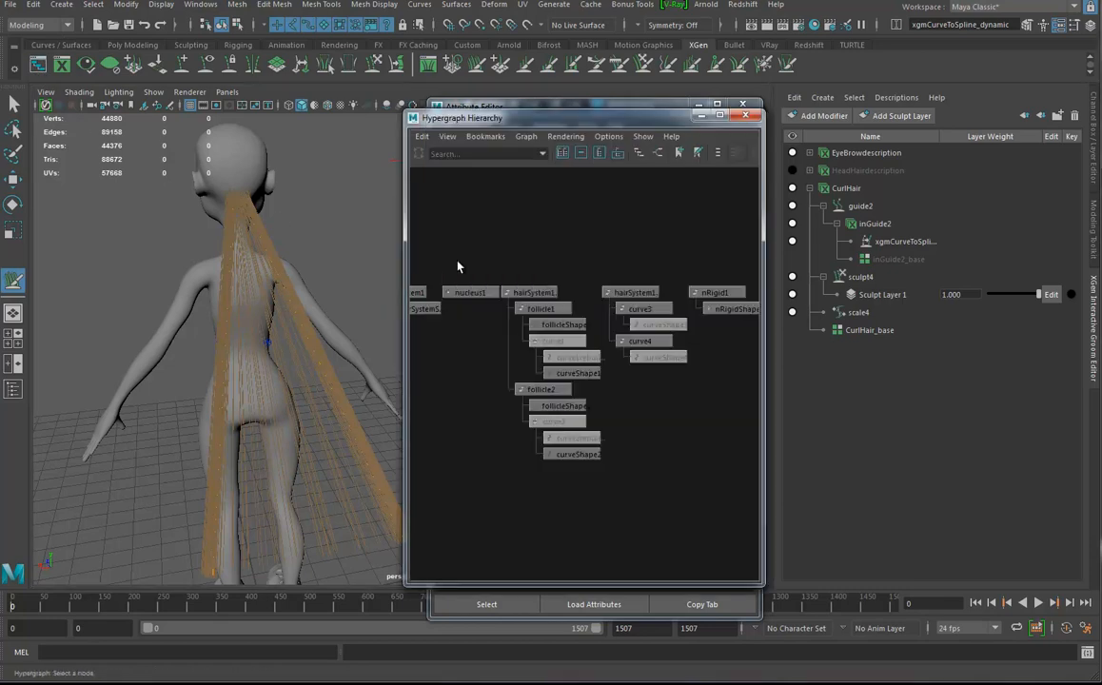
pyautogui.click(574, 374)
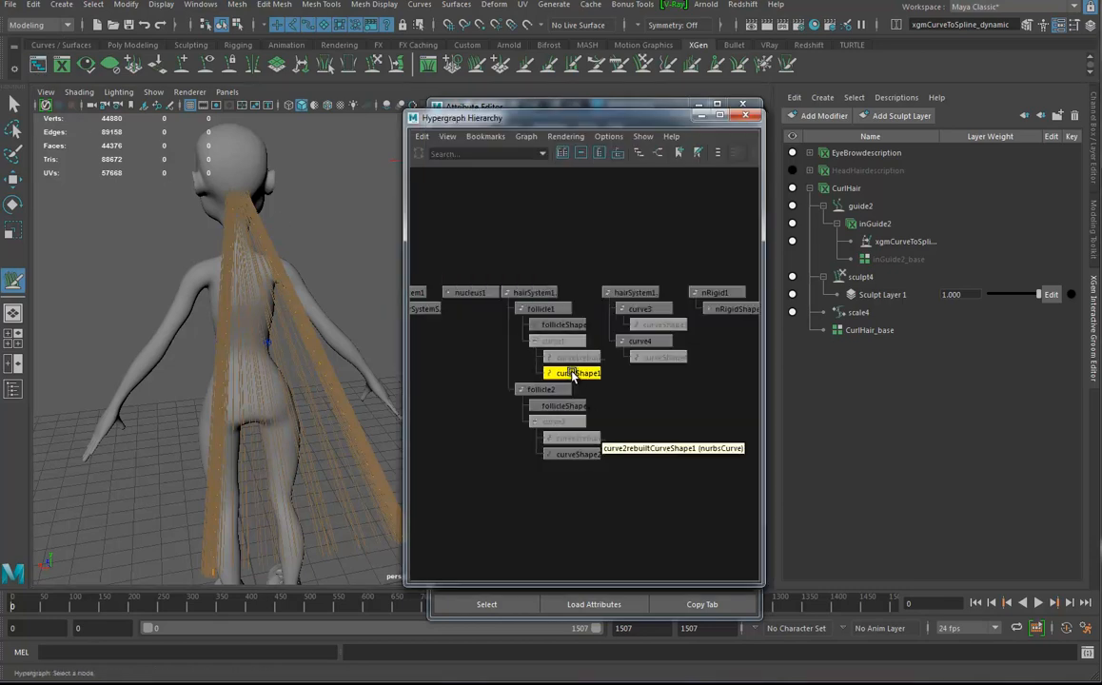
pyautogui.keyDown('shift'); pyautogui.click(581, 455); pyautogui.keyUp('shift')
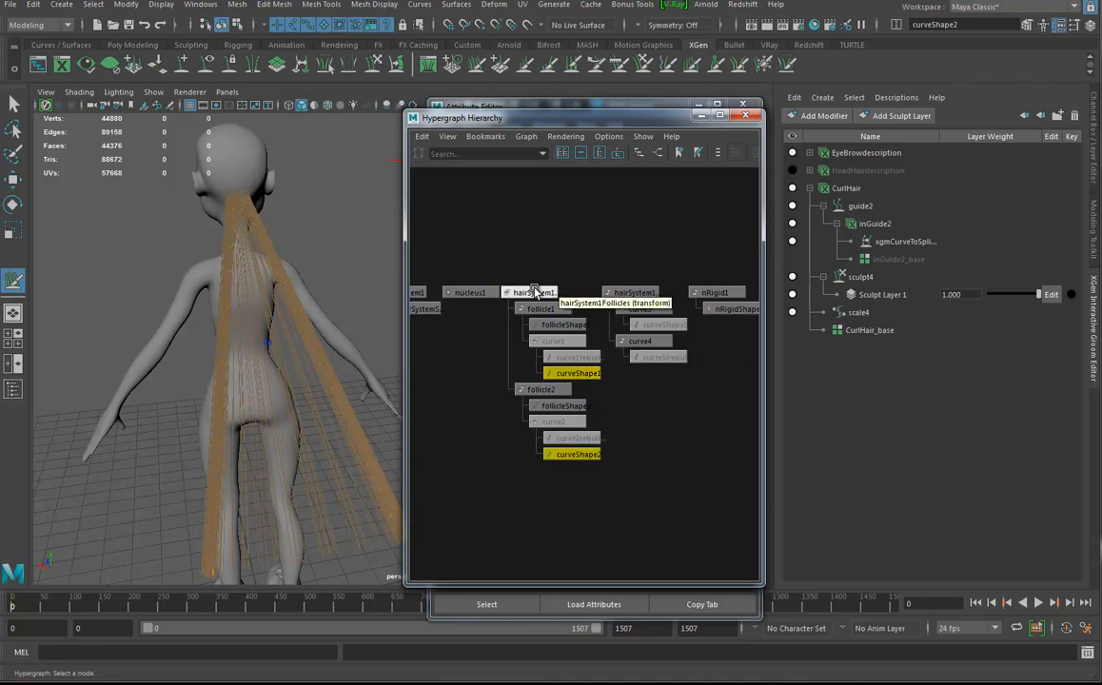
pyautogui.click(608, 136)
pyautogui.moveTo(616, 155)
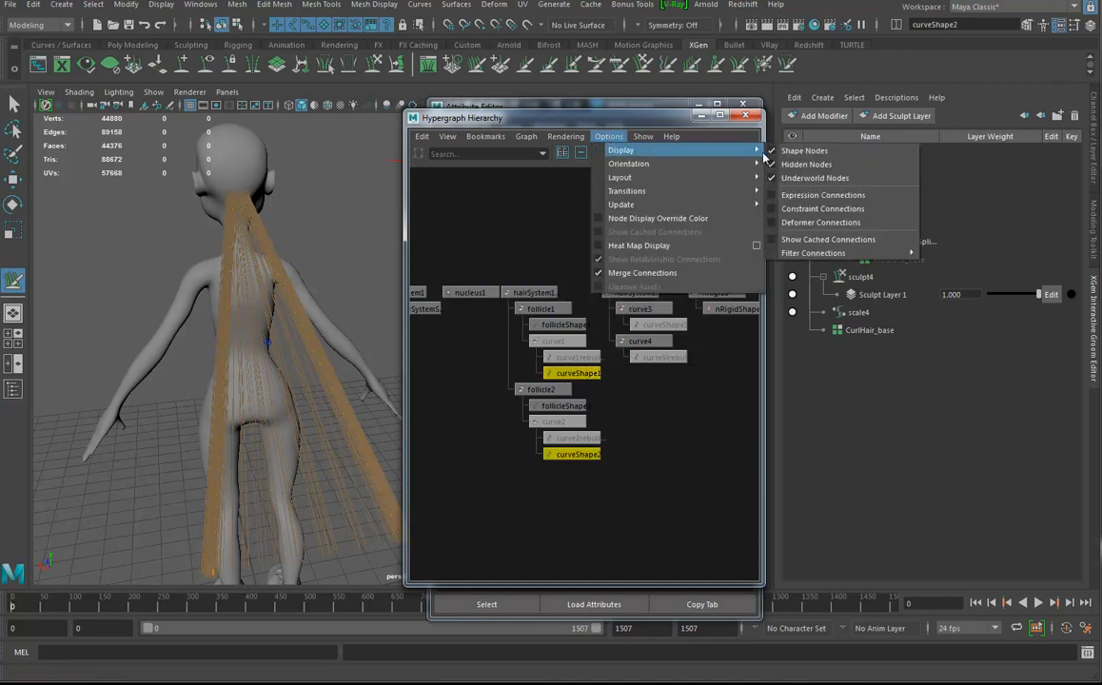
pyautogui.click(814, 178)
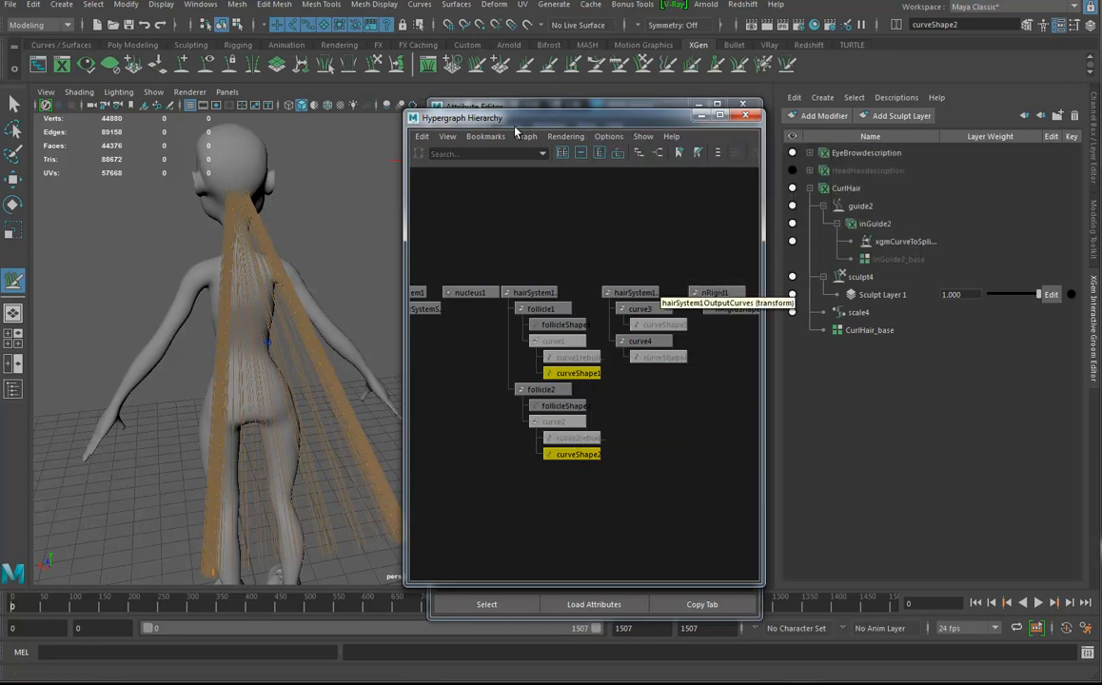
# Apply Curl to the selected curveShape1 and curveShape2 guide curves, and clear the selection
pyautogui.keyDown('alt'); pyautogui.moveTo(272, 264); pyautogui.dragTo(162, 265); pyautogui.keyUp('alt')
pyautogui.keyDown('alt'); pyautogui.moveTo(162, 265); pyautogui.dragTo(228, 267, button='right'); pyautogui.keyUp('alt')
pyautogui.keyDown('alt'); pyautogui.moveTo(228, 266); pyautogui.dragTo(266, 293); pyautogui.keyUp('alt')
pyautogui.keyDown('alt'); pyautogui.moveTo(266, 294); pyautogui.dragTo(267, 284, button='middle'); pyautogui.keyUp('alt')
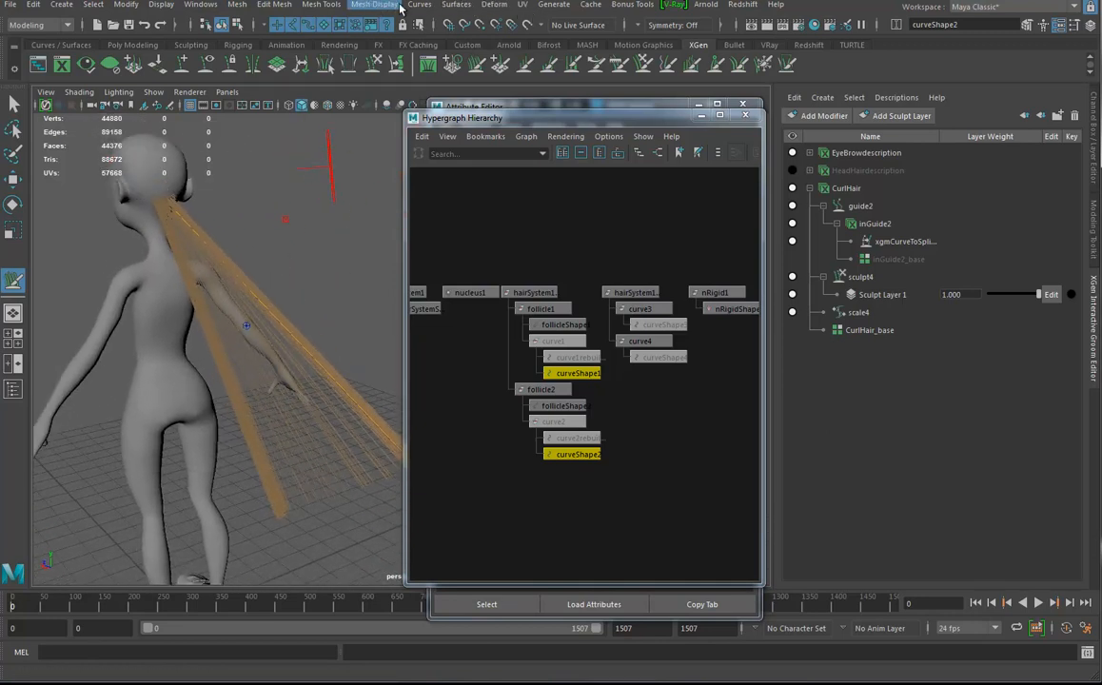
pyautogui.click(67, 23)
pyautogui.click(64, 27)
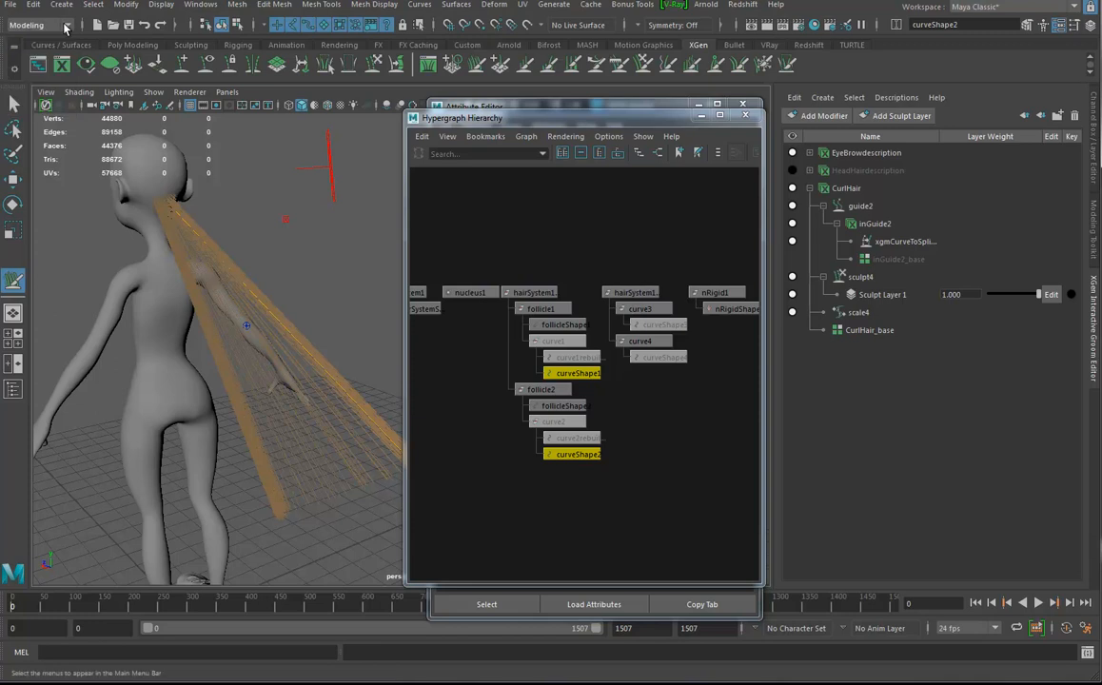
pyautogui.click(427, 6)
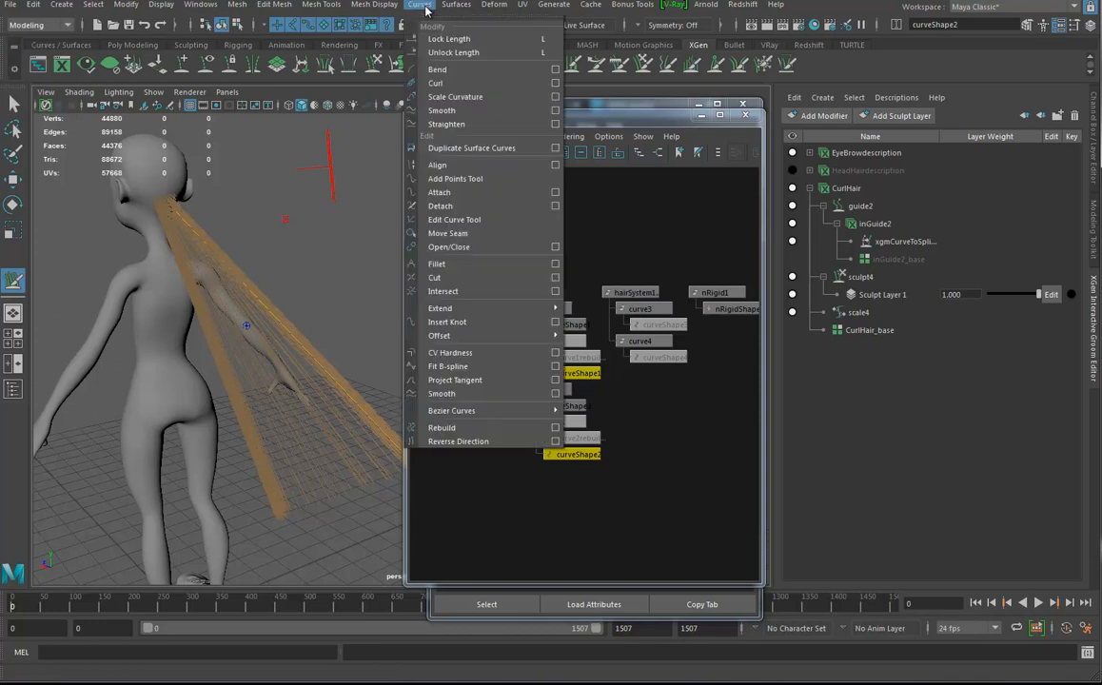
pyautogui.click(446, 84)
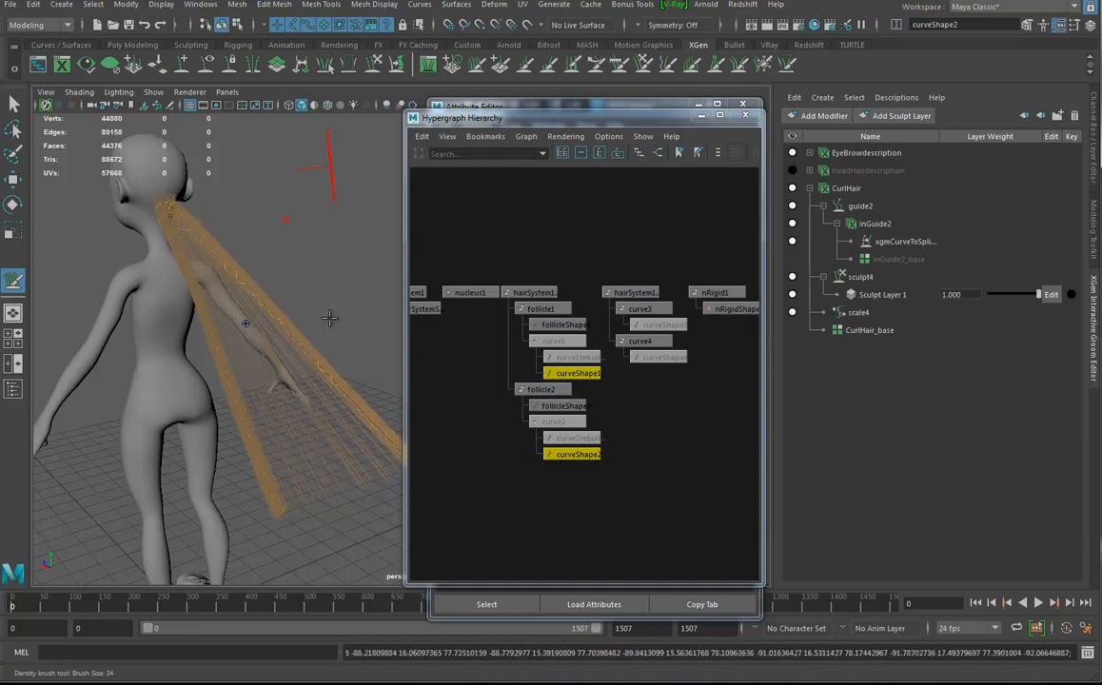
pyautogui.moveTo(276, 350)
pyautogui.keyDown('alt'); pyautogui.mouseDown()
pyautogui.moveTo(340, 411)
pyautogui.moveTo(332, 435)
pyautogui.moveTo(328, 378)
pyautogui.moveTo(44, 229)
pyautogui.moveTo(280, 238)
pyautogui.mouseUp(); pyautogui.keyUp('alt')
pyautogui.click(15, 180)
pyautogui.click(324, 267)
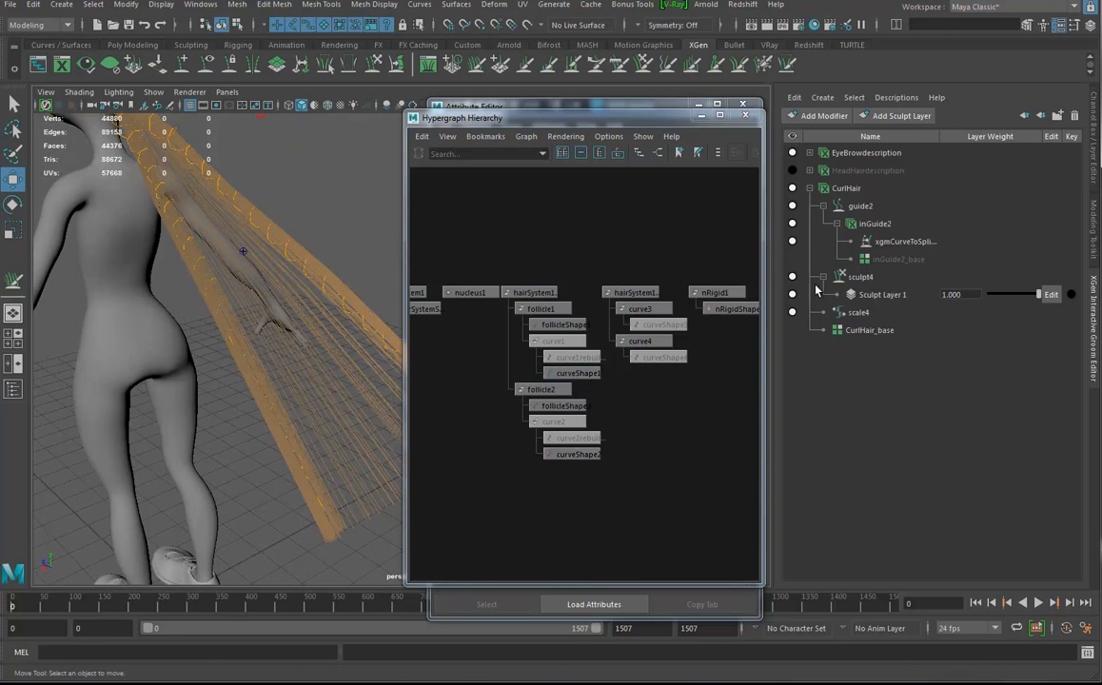
# Rebuild CurlHair_base with a CV Count of 128
pyautogui.click(870, 330)
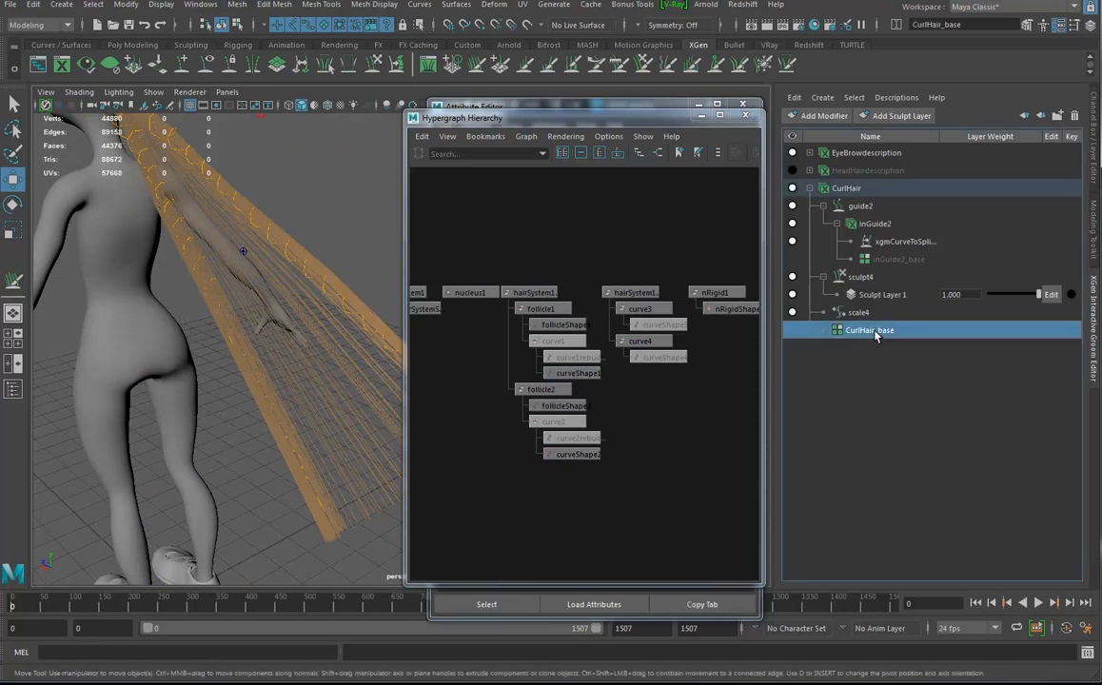
pyautogui.click(533, 103)
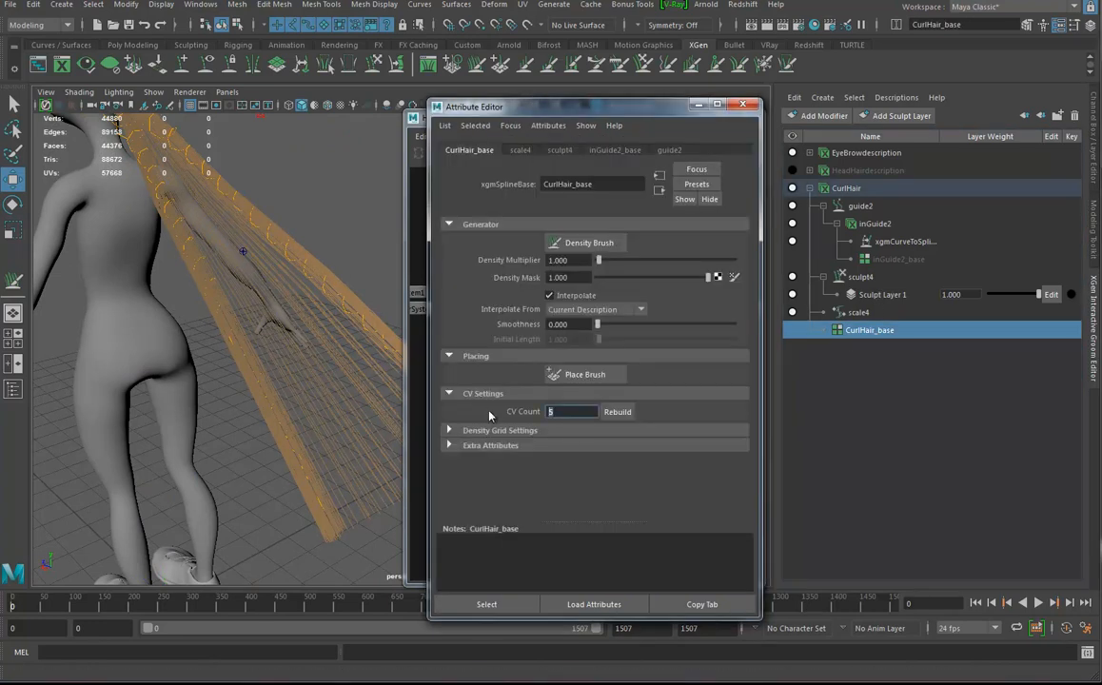
pyautogui.write('128')
pyautogui.click(618, 413)
pyautogui.keyDown('alt'); pyautogui.moveTo(347, 357); pyautogui.dragTo(287, 348); pyautogui.keyUp('alt')
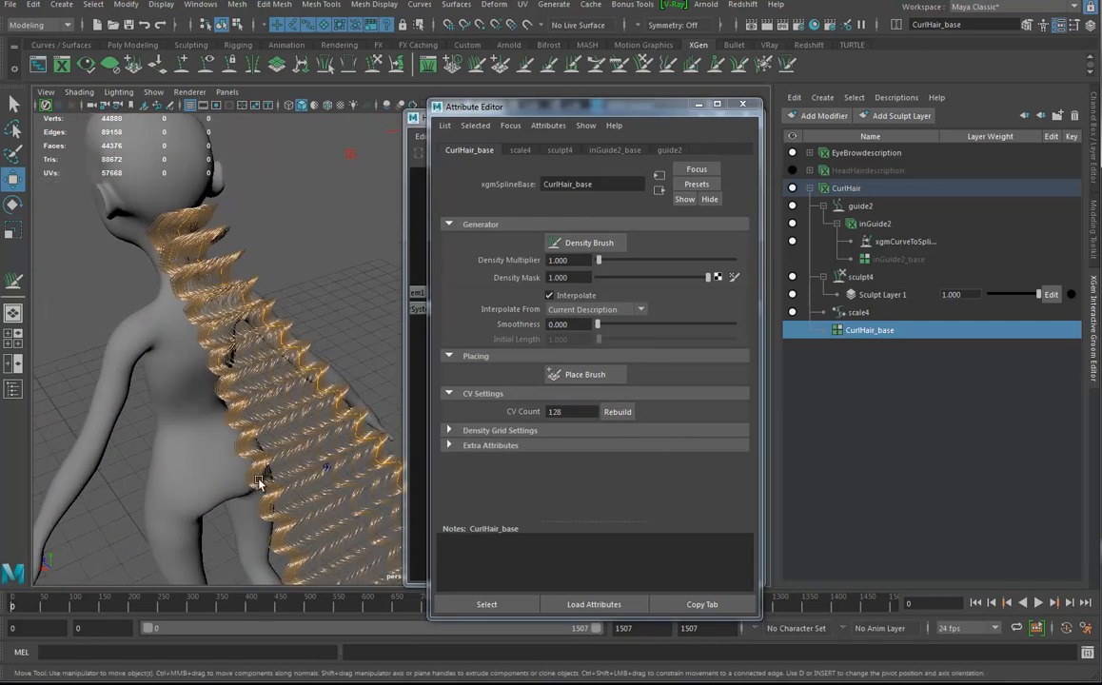
pyautogui.keyDown('alt'); pyautogui.moveTo(249, 495); pyautogui.dragTo(225, 443, button='middle'); pyautogui.keyUp('alt')
# Rebuild CurlHair_base with a CV Count of 256 and inspect the curls up close
pyautogui.click(583, 412)
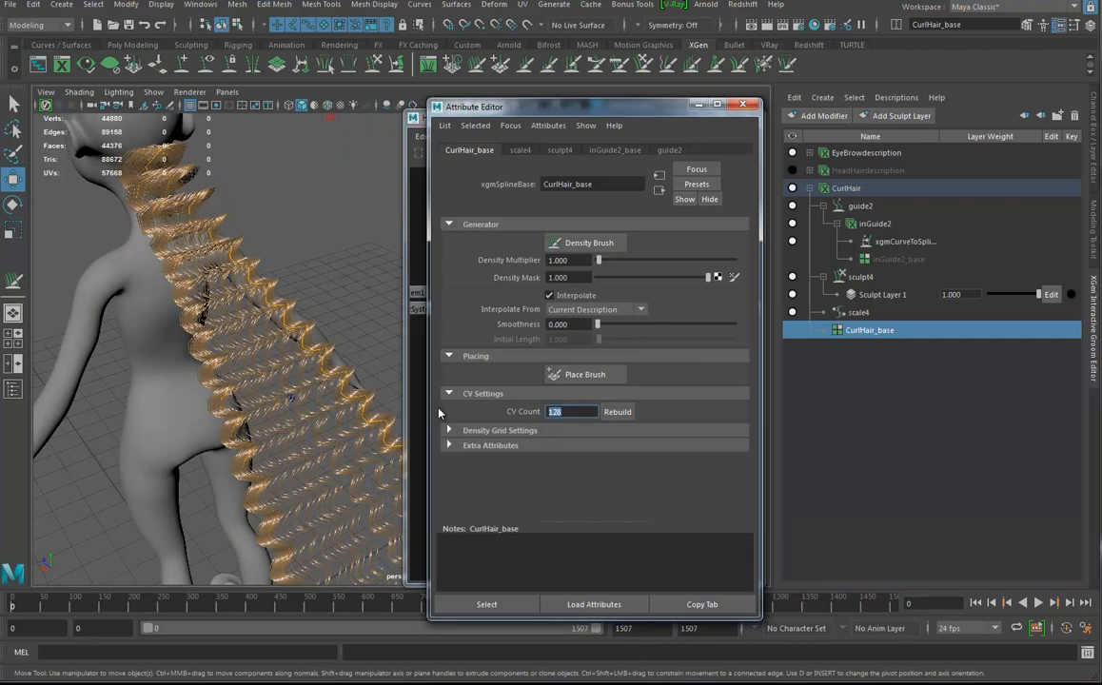
pyautogui.write('256')
pyautogui.click(619, 413)
pyautogui.keyDown('alt'); pyautogui.moveTo(309, 404); pyautogui.dragTo(317, 491, button='middle'); pyautogui.keyUp('alt')
pyautogui.keyDown('alt'); pyautogui.moveTo(317, 491); pyautogui.dragTo(299, 449); pyautogui.keyUp('alt')
pyautogui.keyDown('alt'); pyautogui.moveTo(303, 424); pyautogui.dragTo(443, 460, button='right'); pyautogui.keyUp('alt')
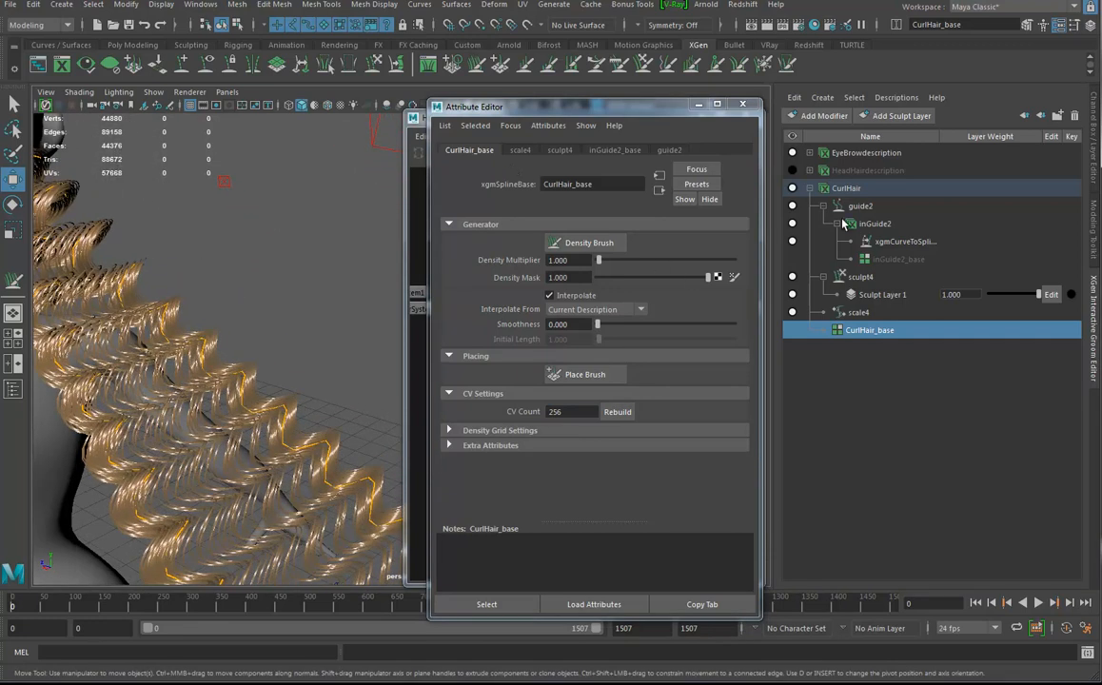
# Enable Tube Shade on the CurlHair description and inspect the hair strands
pyautogui.click(847, 188)
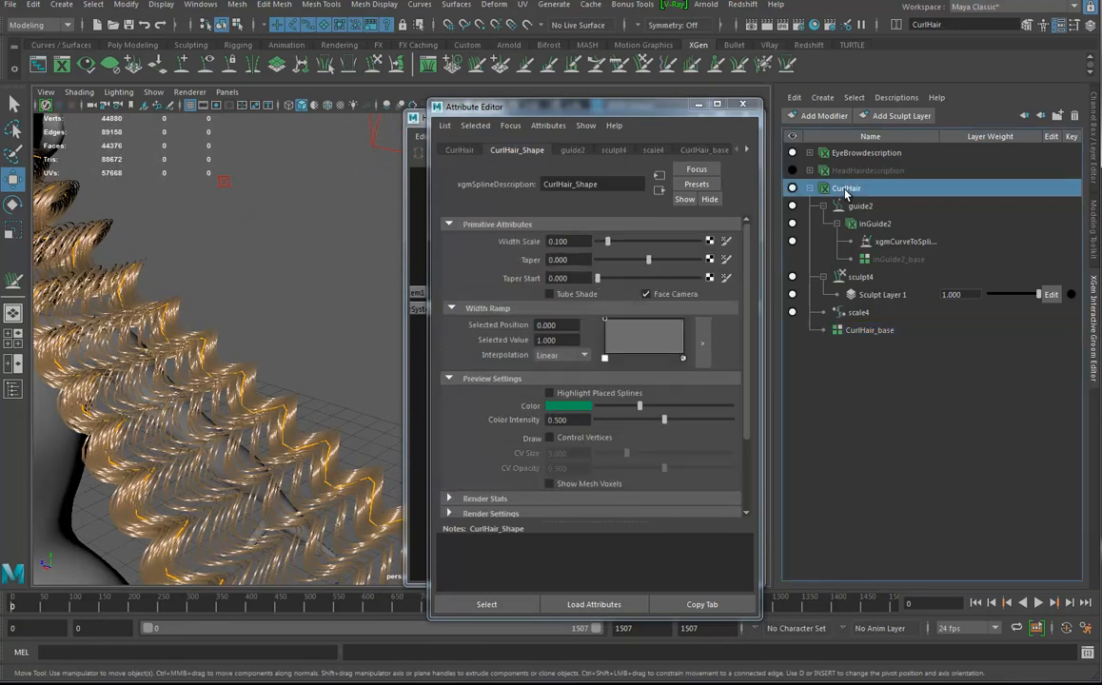
pyautogui.click(550, 294)
pyautogui.keyDown('alt'); pyautogui.moveTo(167, 436); pyautogui.dragTo(324, 458); pyautogui.keyUp('alt')
pyautogui.moveTo(325, 458)
pyautogui.keyDown('alt'); pyautogui.mouseDown(button='right')
pyautogui.moveTo(311, 459)
pyautogui.moveTo(378, 504)
pyautogui.mouseUp(button='right'); pyautogui.keyUp('alt')
pyautogui.keyDown('alt'); pyautogui.moveTo(379, 504); pyautogui.dragTo(255, 445); pyautogui.keyUp('alt')
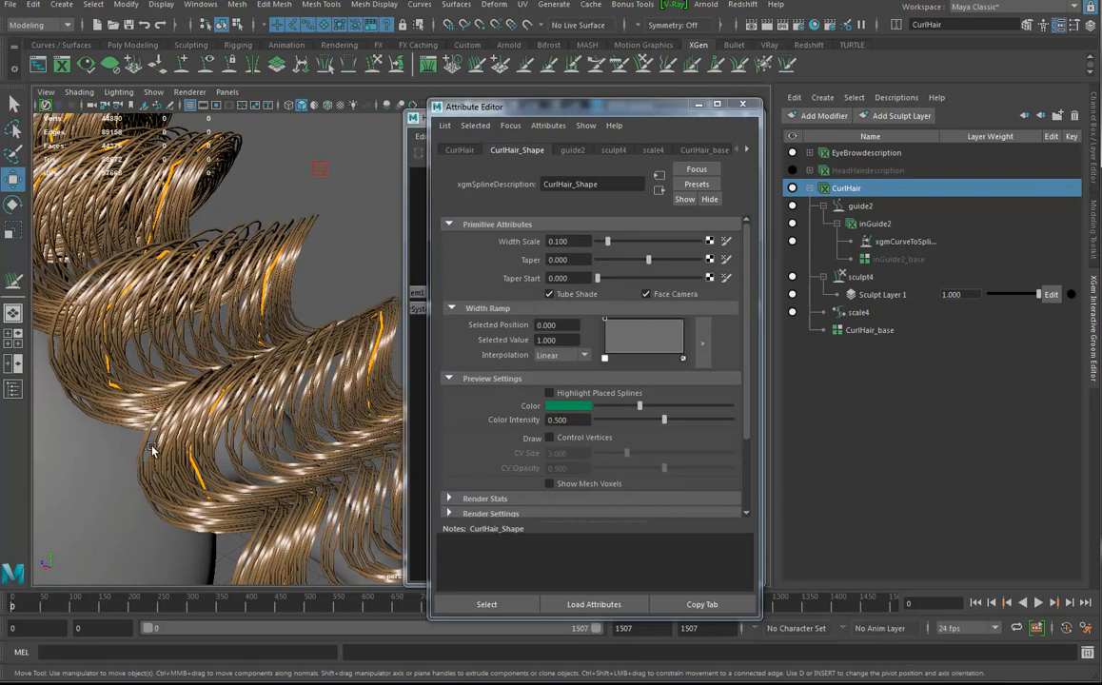
pyautogui.scroll(-5, 121, 262)
pyautogui.keyDown('alt'); pyautogui.moveTo(121, 261); pyautogui.dragTo(275, 297); pyautogui.keyUp('alt')
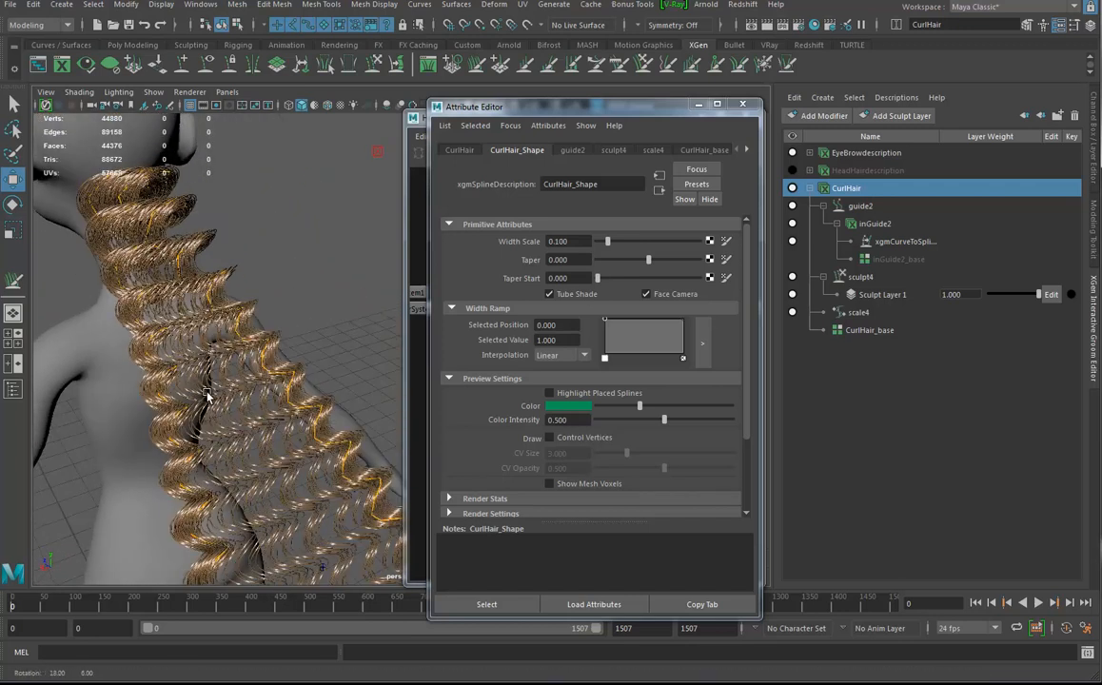
# Play back the curled hair simulation, watch it from the side, and return to the first frame
pyautogui.scroll(3, 275, 298)
pyautogui.scroll(-5, 307, 379)
pyautogui.moveTo(307, 379)
pyautogui.keyDown('alt'); pyautogui.mouseDown()
pyautogui.moveTo(176, 385)
pyautogui.moveTo(171, 376)
pyautogui.moveTo(323, 384)
pyautogui.mouseUp(); pyautogui.keyUp('alt')
pyautogui.scroll(-2, 135, 373)
pyautogui.click(1038, 602)
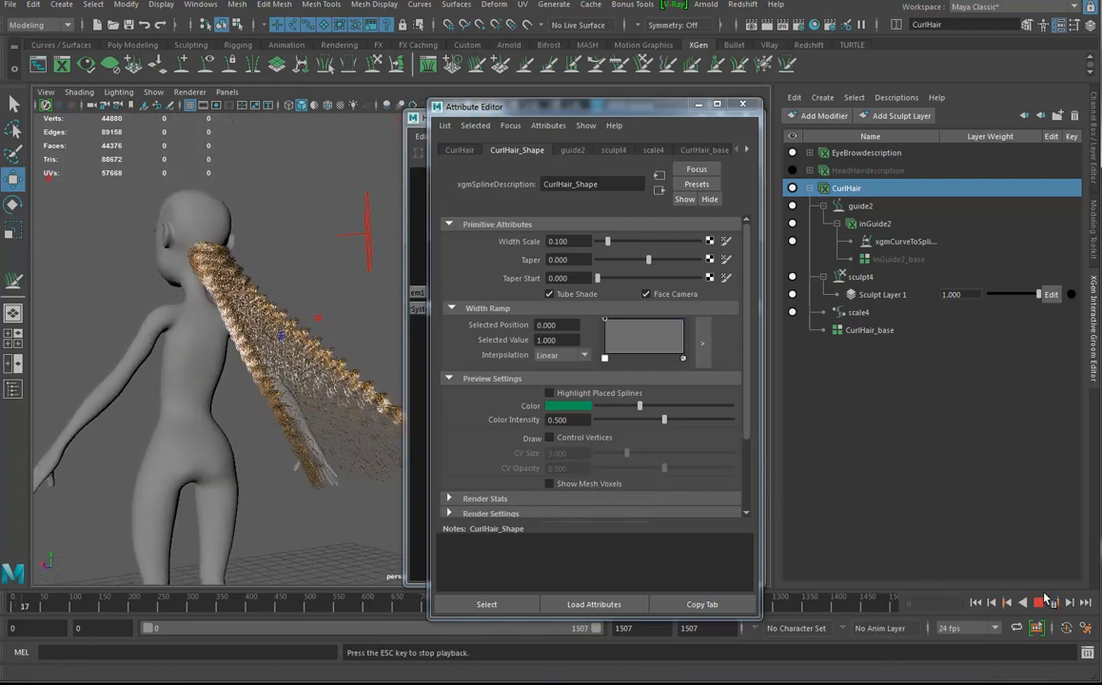
pyautogui.keyDown('alt'); pyautogui.moveTo(398, 457); pyautogui.dragTo(205, 236); pyautogui.keyUp('alt')
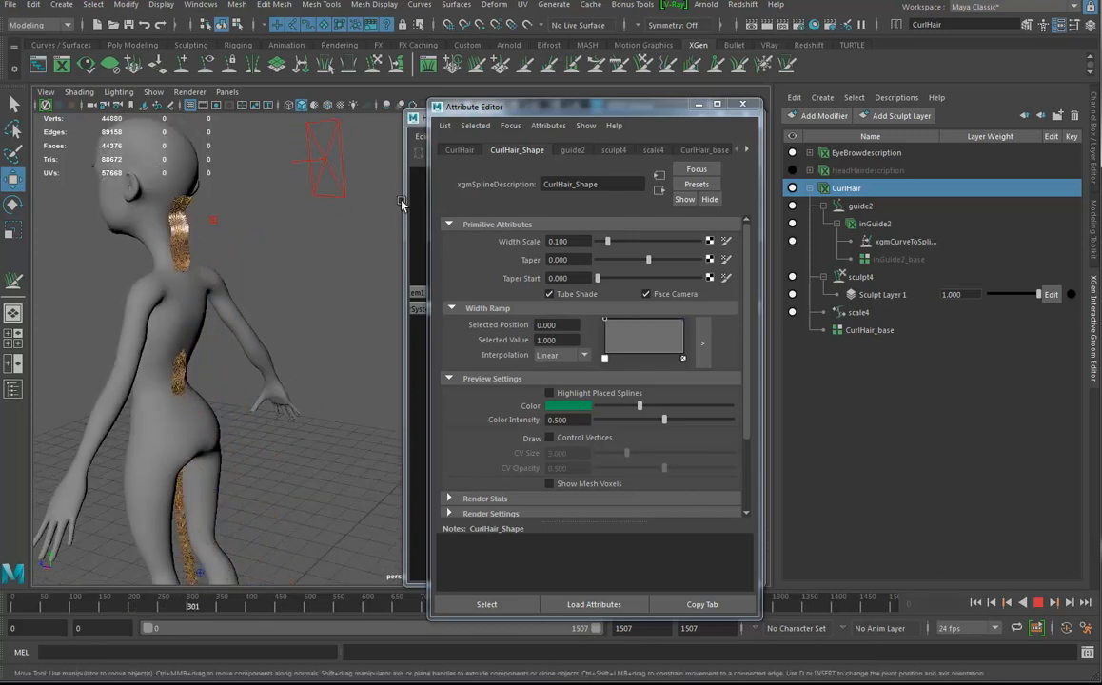
pyautogui.click(1038, 603)
# Make the Body mesh an nCloth passive collider using the FX menu set
pyautogui.click(162, 275)
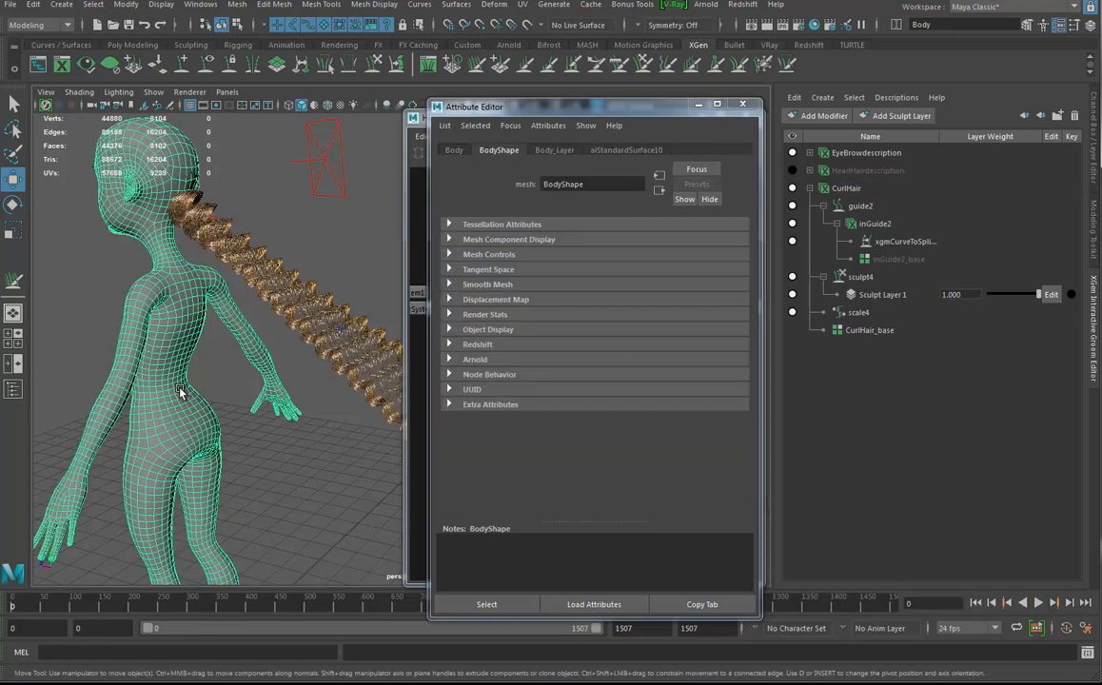
pyautogui.click(5, 25)
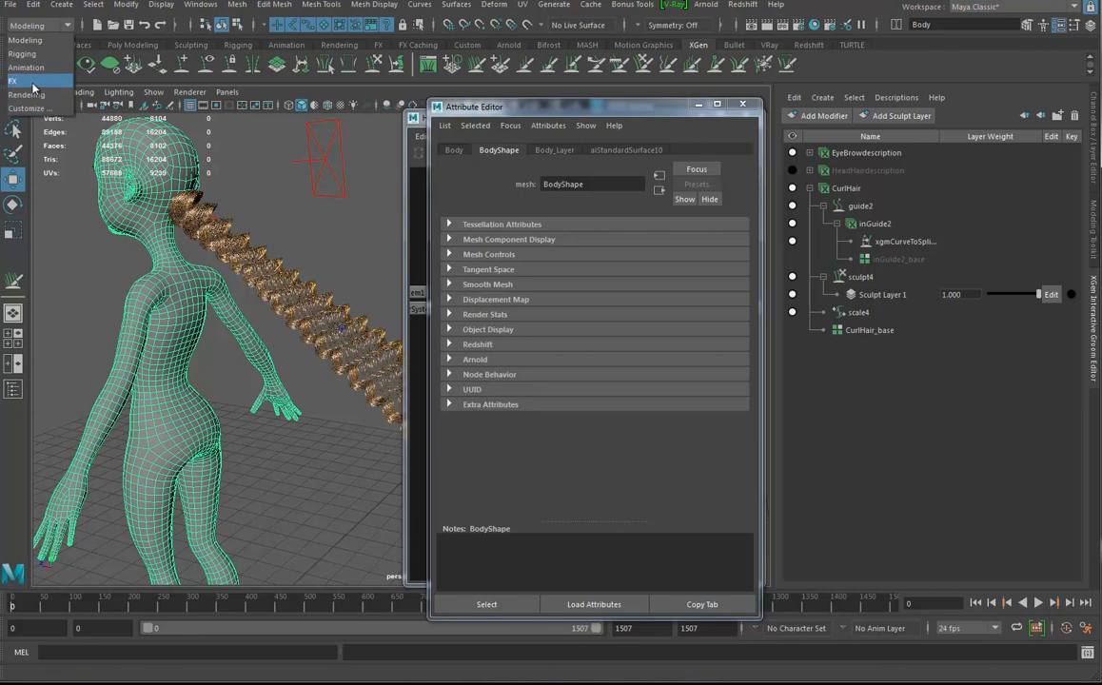
pyautogui.click(29, 68)
pyautogui.click(314, 5)
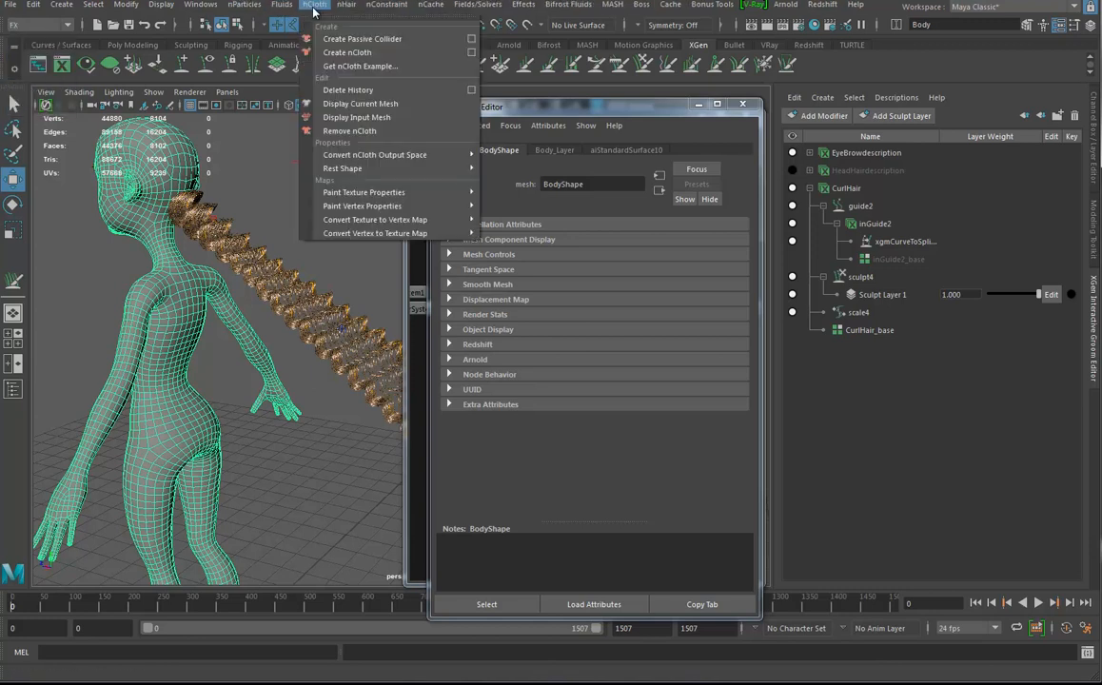
pyautogui.click(328, 38)
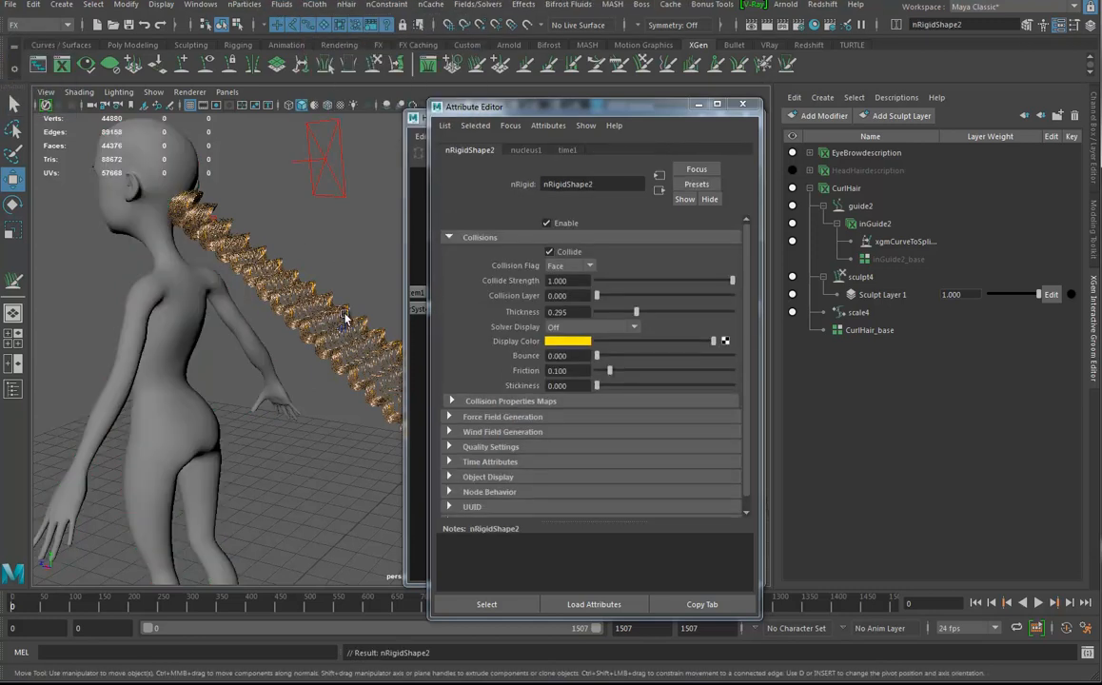
# Select hairSystem1 in the Hypergraph Hierarchy and show its Dynamic Properties down to Start Curve Attract
pyautogui.click(415, 258)
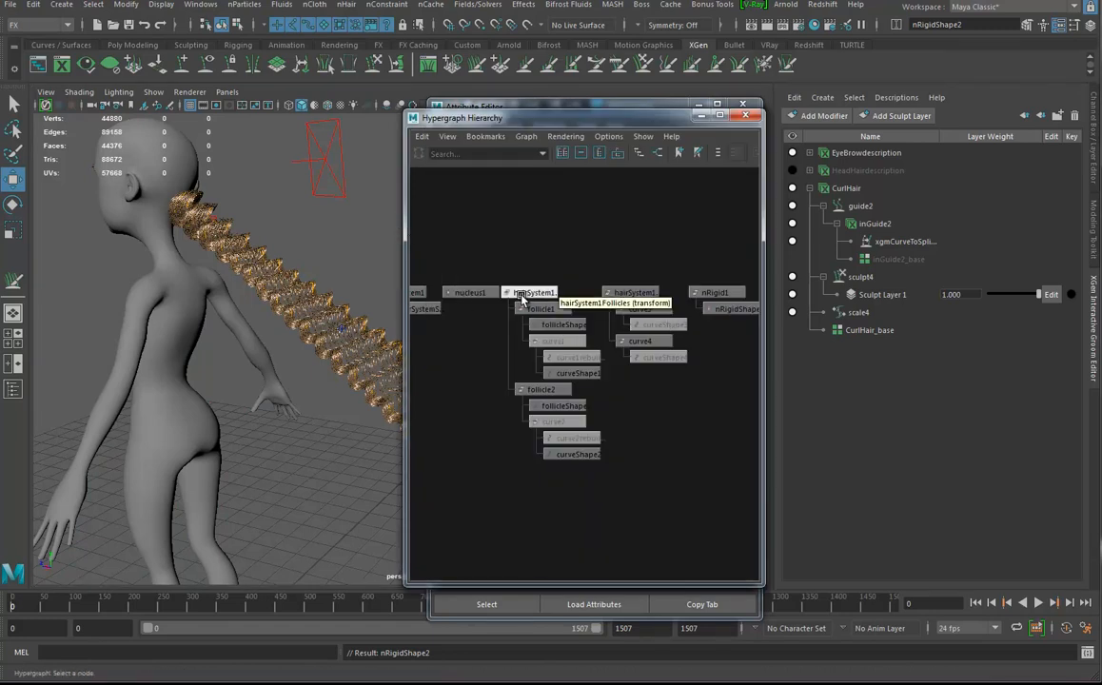
pyautogui.keyDown('alt'); pyautogui.moveTo(482, 308); pyautogui.dragTo(511, 340, button='middle'); pyautogui.keyUp('alt')
pyautogui.click(478, 285)
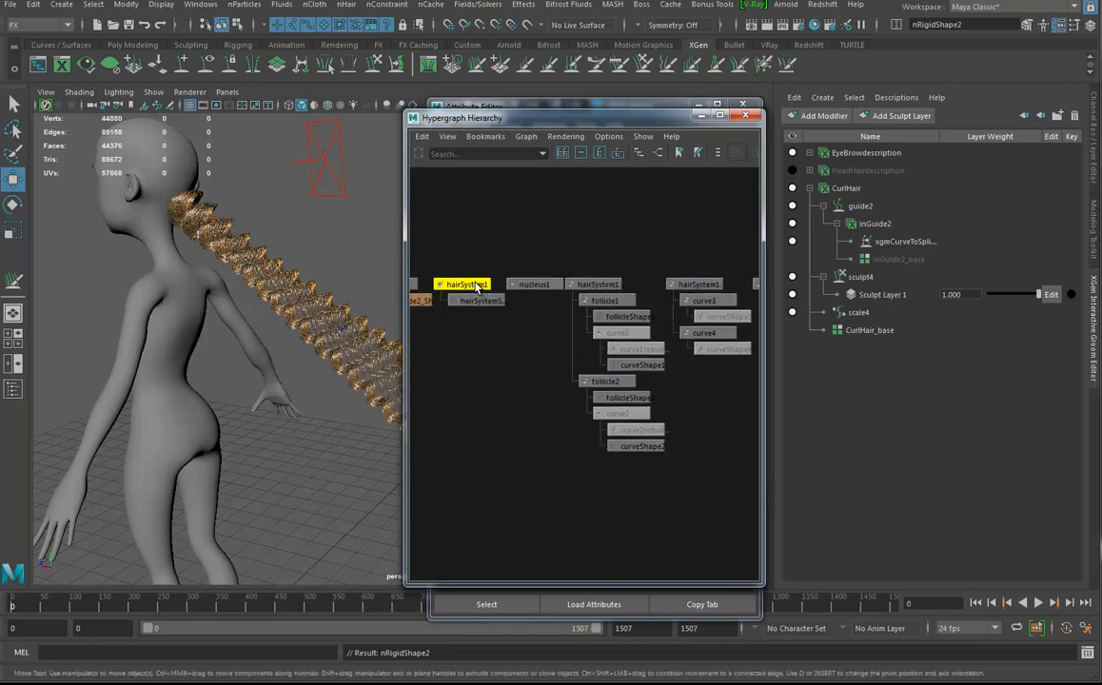
pyautogui.click(571, 106)
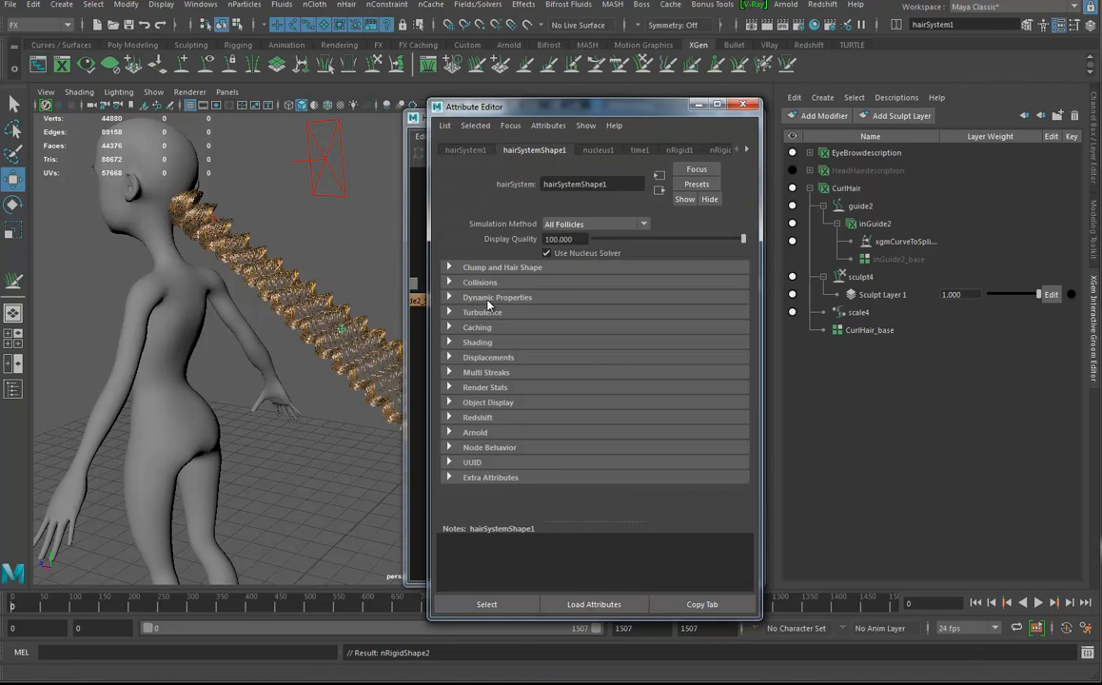
pyautogui.click(483, 296)
pyautogui.scroll(-4, 628, 452)
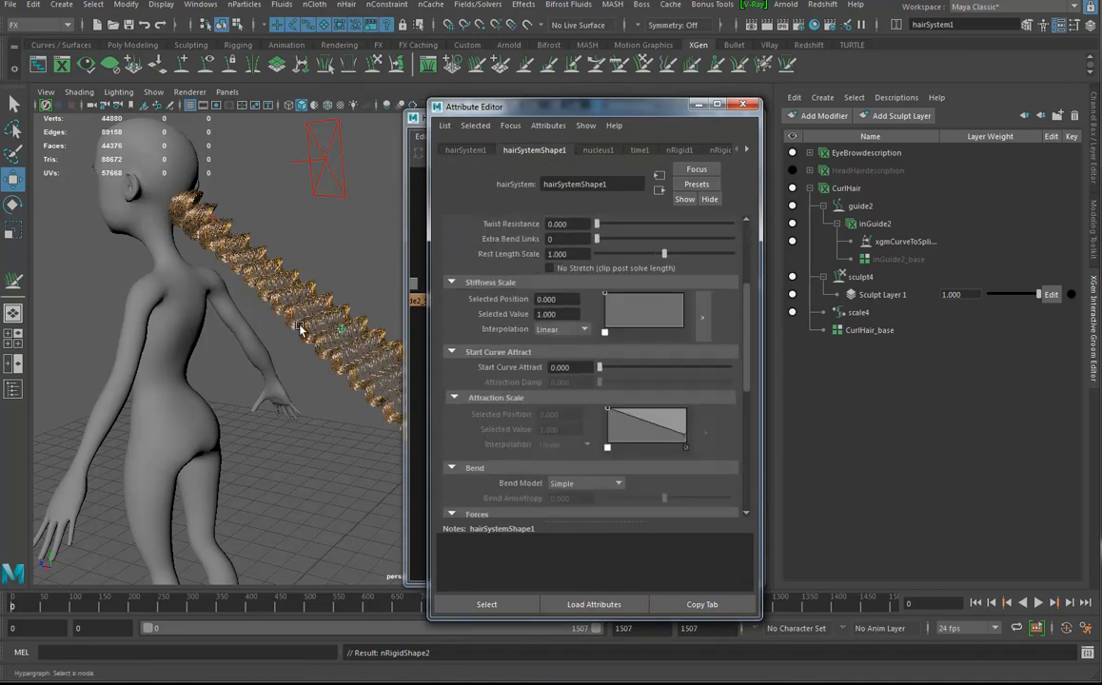
pyautogui.keyDown('alt'); pyautogui.moveTo(180, 235); pyautogui.dragTo(208, 252); pyautogui.keyUp('alt')
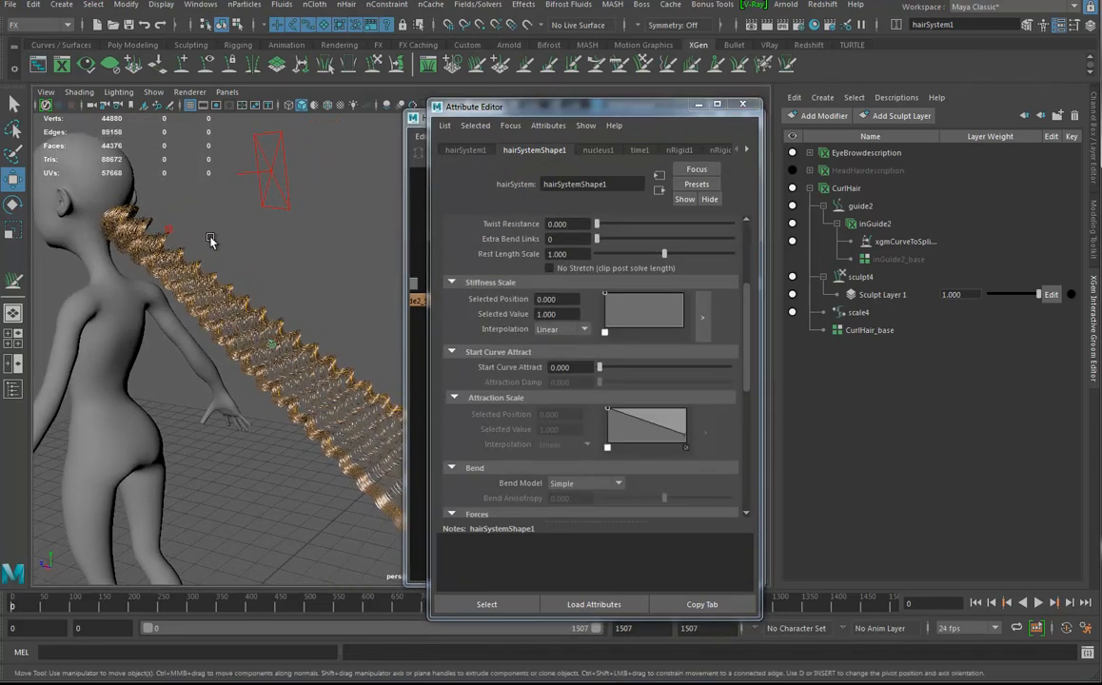
pyautogui.keyDown('alt'); pyautogui.moveTo(304, 423); pyautogui.dragTo(237, 303); pyautogui.keyUp('alt')
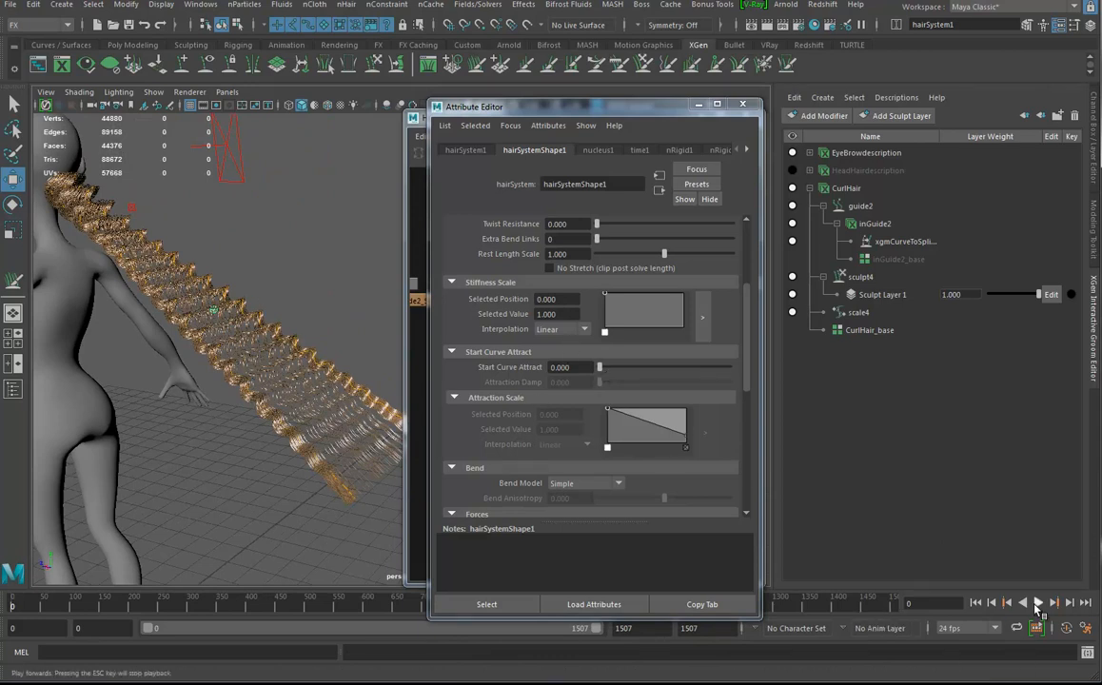
# Play the simulation, try a higher Start Curve Attract on hairSystemShape1, and set it back to 0
pyautogui.click(1038, 602)
pyautogui.moveTo(599, 369); pyautogui.dragTo(694, 384)
pyautogui.keyDown('alt'); pyautogui.moveTo(306, 438); pyautogui.dragTo(334, 430); pyautogui.keyUp('alt')
pyautogui.keyDown('alt'); pyautogui.moveTo(334, 431); pyautogui.dragTo(270, 413, button='right'); pyautogui.keyUp('alt')
pyautogui.keyDown('alt'); pyautogui.moveTo(270, 413); pyautogui.dragTo(276, 413); pyautogui.keyUp('alt')
pyautogui.moveTo(691, 369); pyautogui.dragTo(583, 377)
pyautogui.keyDown('alt'); pyautogui.moveTo(291, 404); pyautogui.dragTo(249, 399); pyautogui.keyUp('alt')
pyautogui.keyDown('alt'); pyautogui.moveTo(273, 399); pyautogui.dragTo(340, 426, button='right'); pyautogui.keyUp('alt')
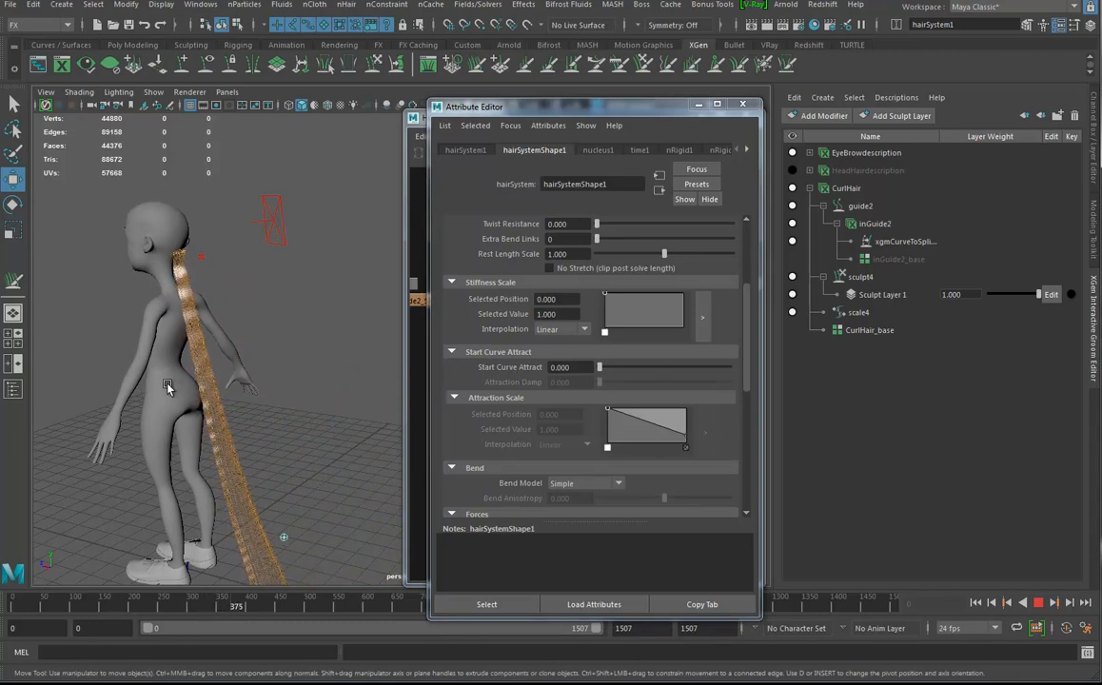
pyautogui.keyDown('alt'); pyautogui.moveTo(273, 434); pyautogui.dragTo(315, 423); pyautogui.keyUp('alt')
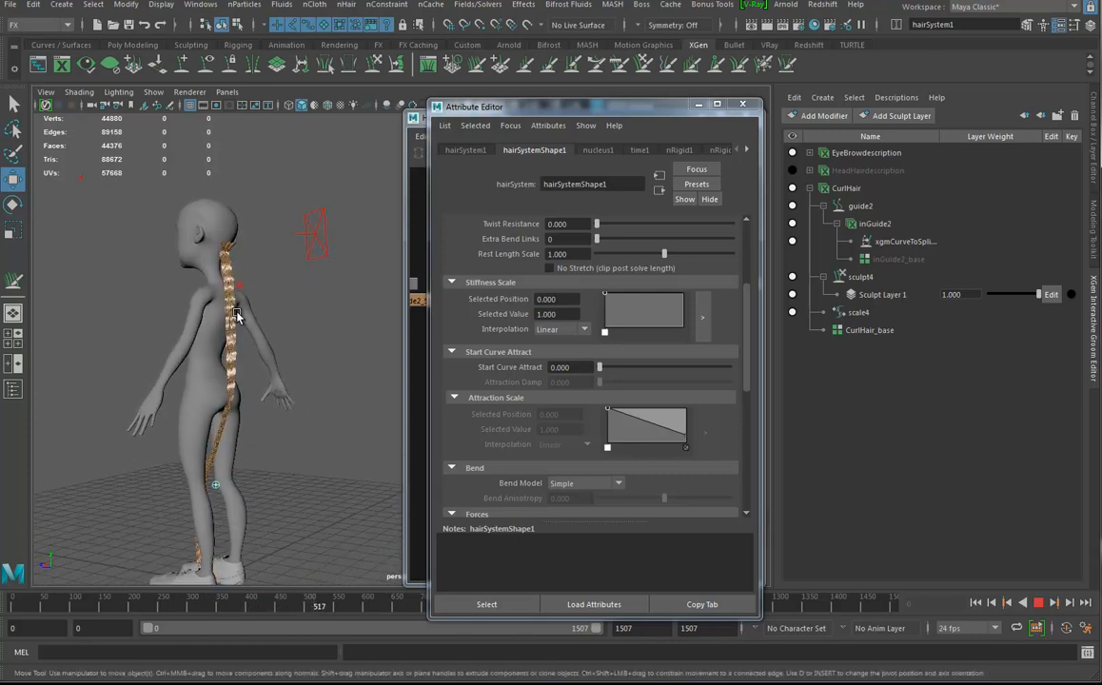
pyautogui.keyDown('alt'); pyautogui.moveTo(235, 321); pyautogui.dragTo(335, 465); pyautogui.keyUp('alt')
# Set hairSystemShape1's Start Curve Attract to 1.000 during playback, check the curls, and stop the playback
pyautogui.moveTo(625, 367); pyautogui.dragTo(822, 381)
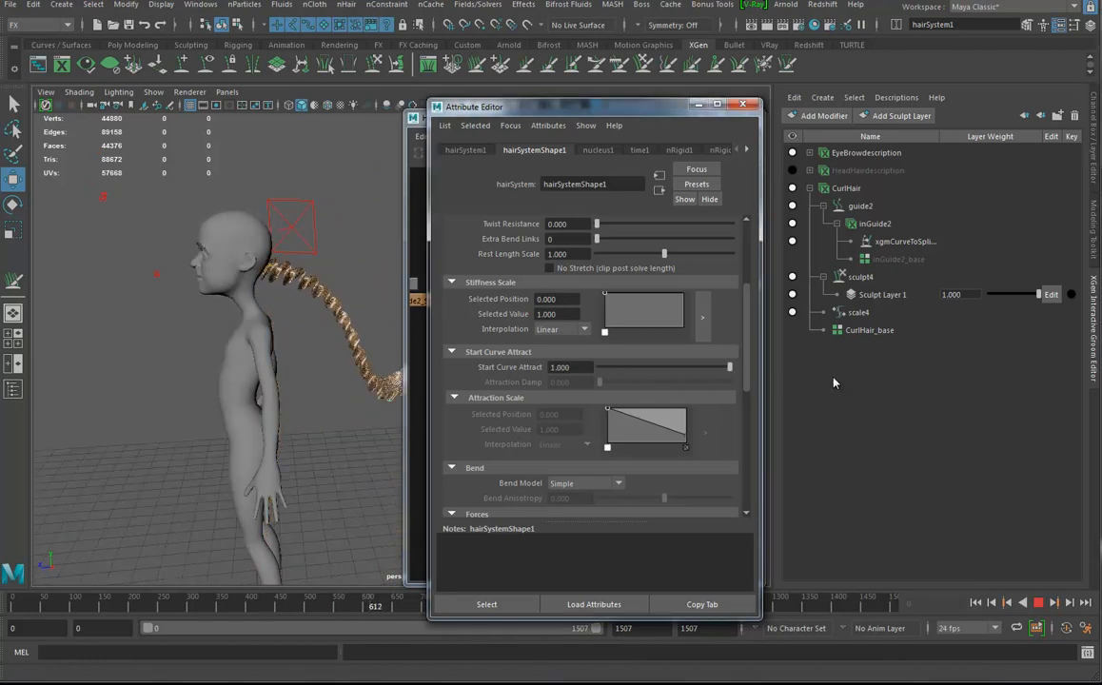
pyautogui.keyDown('alt'); pyautogui.moveTo(305, 367); pyautogui.dragTo(233, 389); pyautogui.keyUp('alt')
pyautogui.keyDown('alt'); pyautogui.moveTo(310, 420); pyautogui.dragTo(258, 451); pyautogui.keyUp('alt')
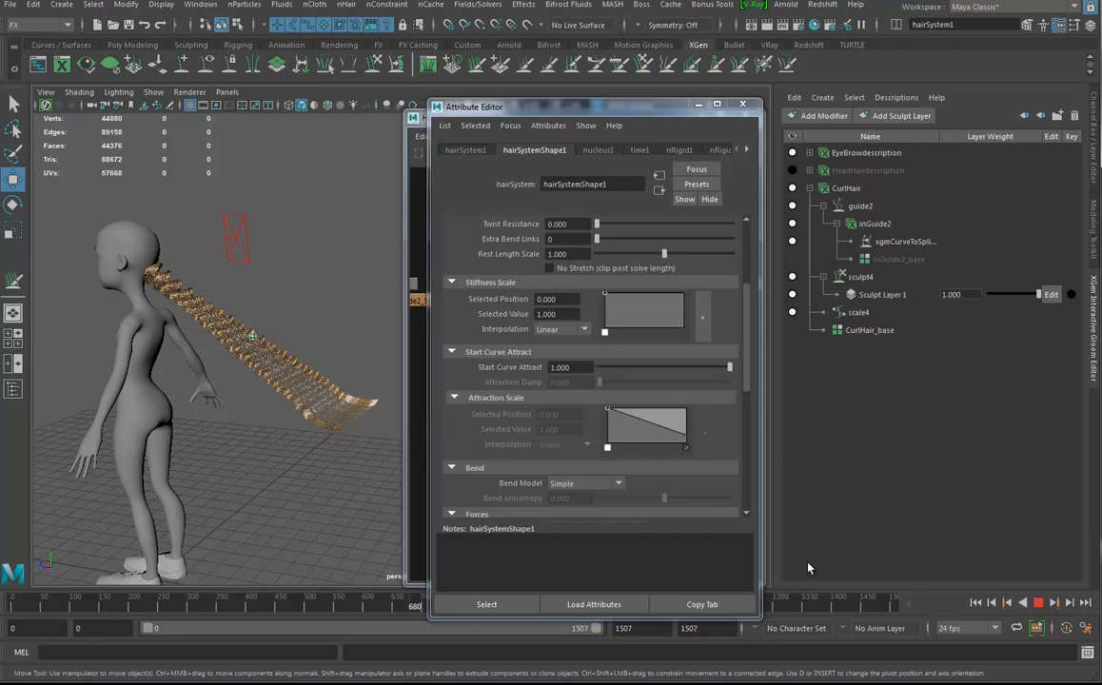
pyautogui.click(1040, 605)
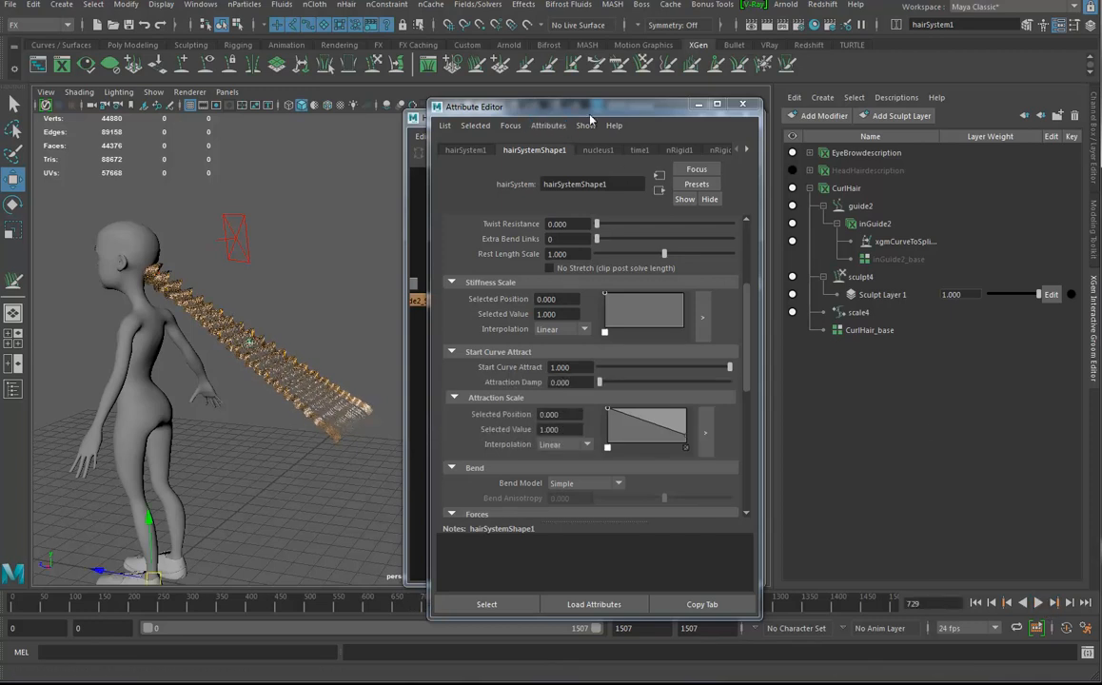
# Clear the Attribute Editor and Hypergraph windows from the viewport and return the simulation to the first frame
pyautogui.click(746, 106)
pyautogui.click(750, 111)
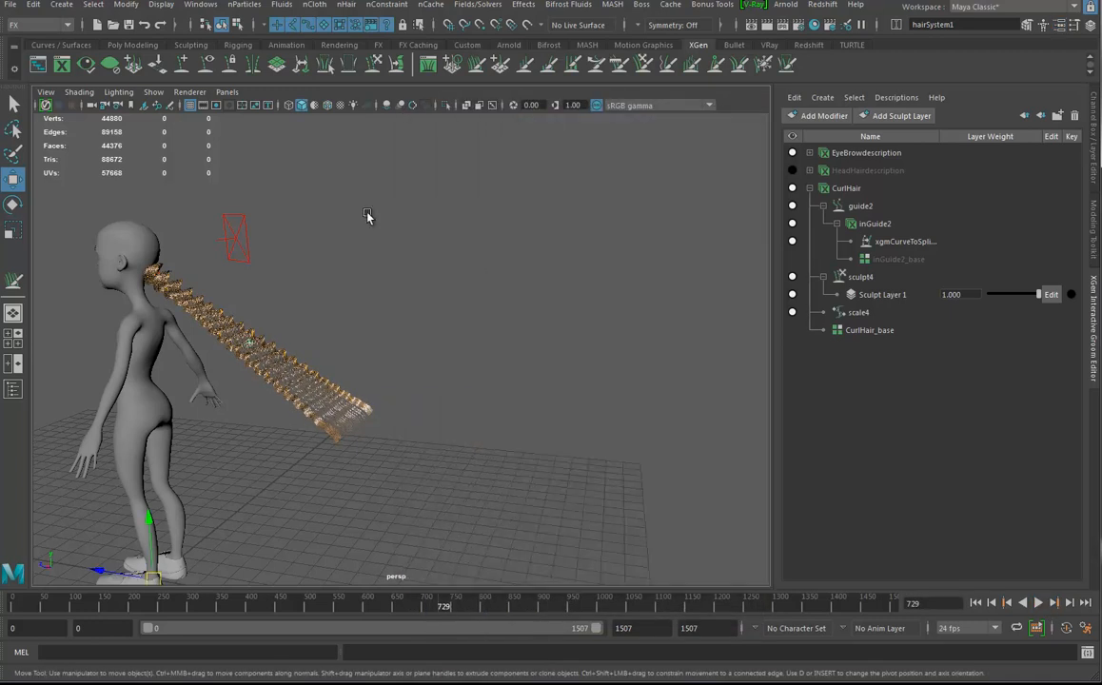
pyautogui.keyDown('alt'); pyautogui.moveTo(227, 272); pyautogui.dragTo(323, 283, button='middle'); pyautogui.keyUp('alt')
pyautogui.keyDown('alt'); pyautogui.moveTo(322, 284); pyautogui.dragTo(300, 288); pyautogui.keyUp('alt')
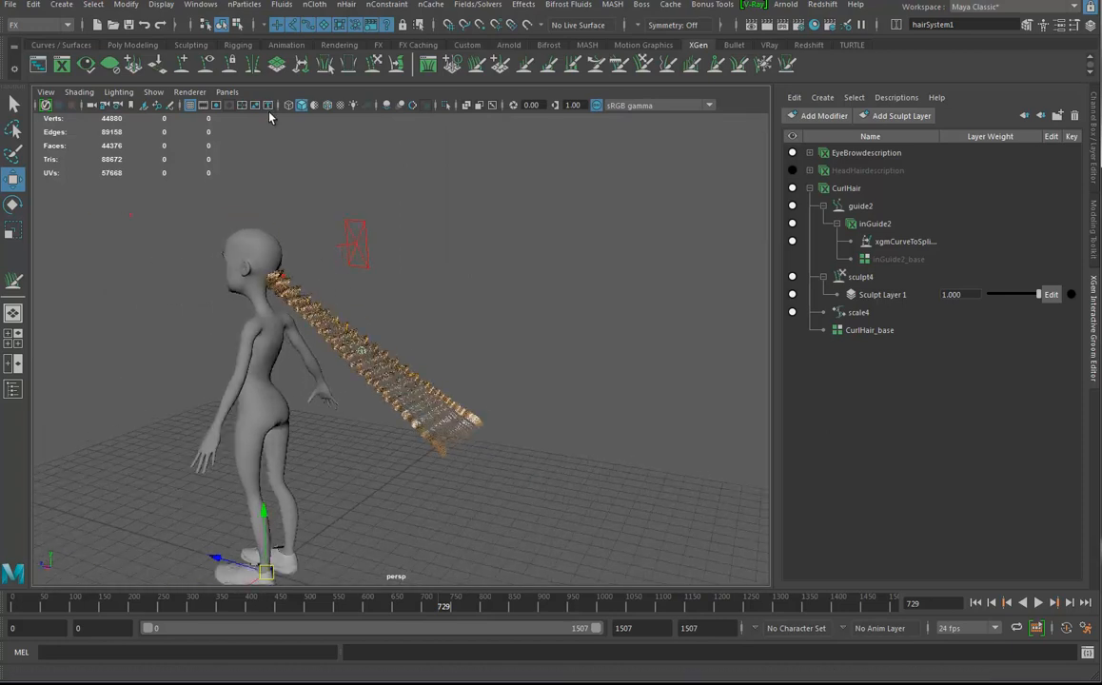
pyautogui.click(980, 605)
pyautogui.keyDown('alt'); pyautogui.moveTo(298, 377); pyautogui.dragTo(408, 440, button='right'); pyautogui.keyUp('alt')
pyautogui.keyDown('alt'); pyautogui.moveTo(418, 447); pyautogui.dragTo(479, 459, button='middle'); pyautogui.keyUp('alt')
pyautogui.keyDown('alt'); pyautogui.moveTo(479, 460); pyautogui.dragTo(467, 474); pyautogui.keyUp('alt')
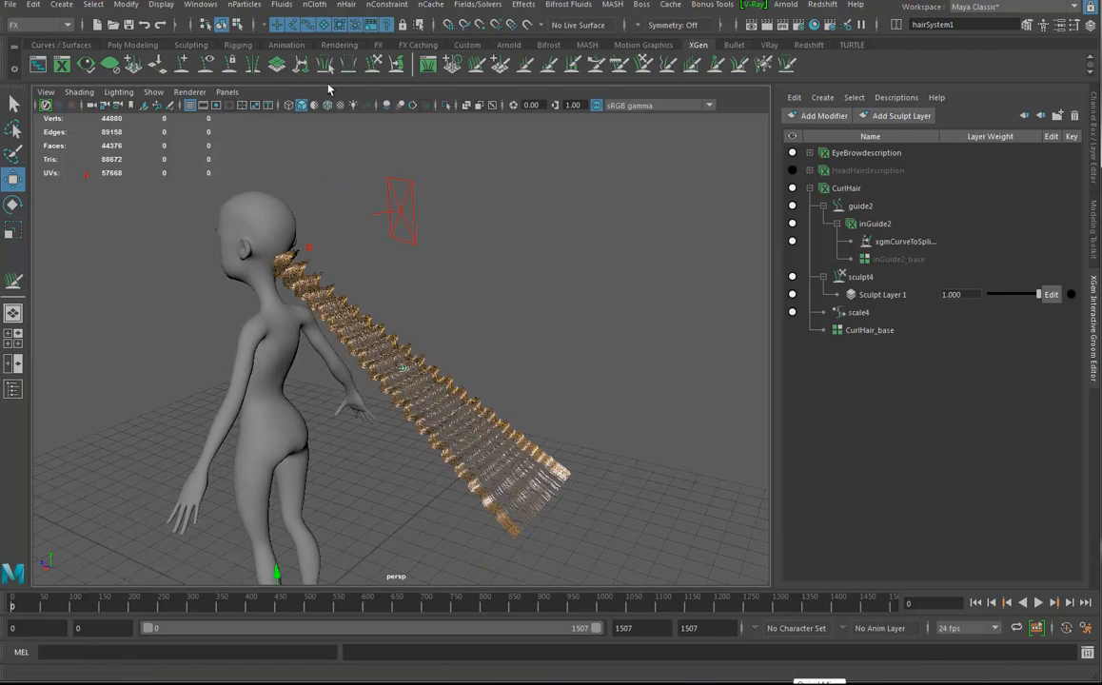
# Unhide the original curve1 and curve2 under follicle1 and follicle2 in the Hypergraph Hierarchy
pyautogui.click(37, 67)
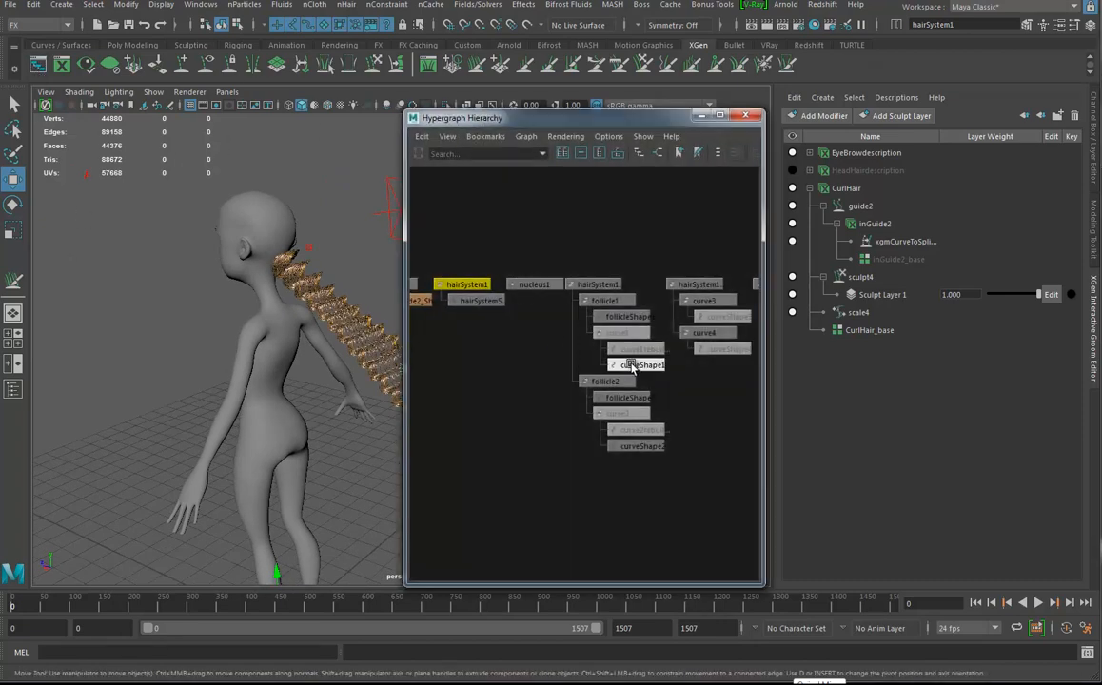
pyautogui.moveTo(571, 118); pyautogui.dragTo(740, 120)
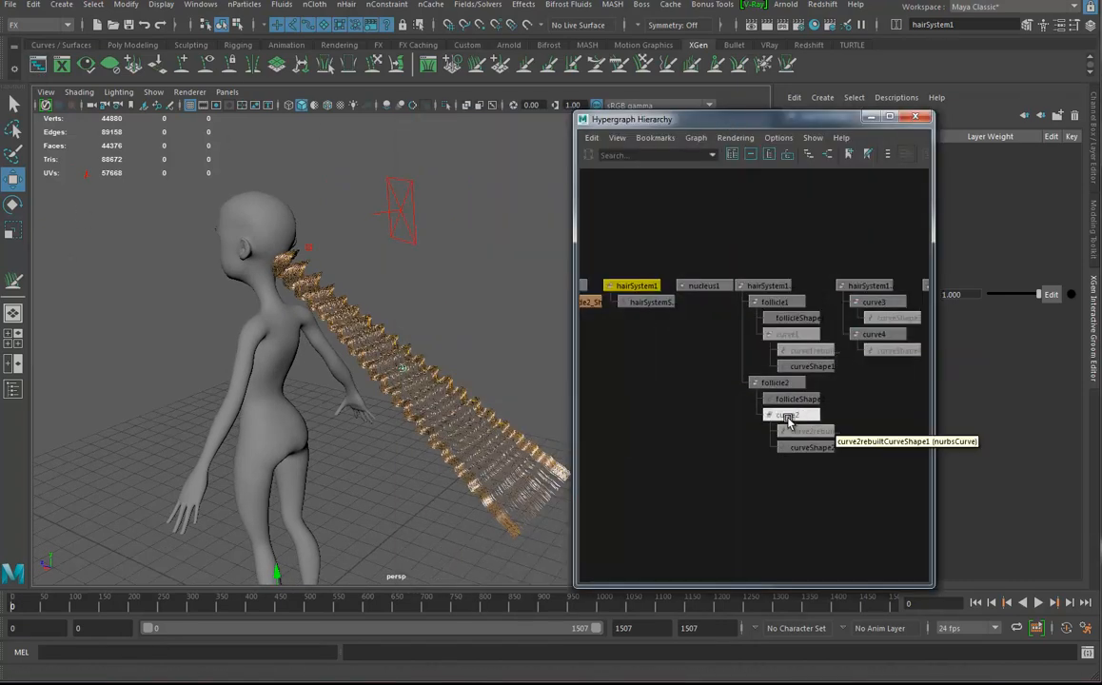
pyautogui.click(788, 417)
pyautogui.keyDown('shift'); pyautogui.click(787, 337); pyautogui.keyUp('shift')
pyautogui.rightClick(788, 341)
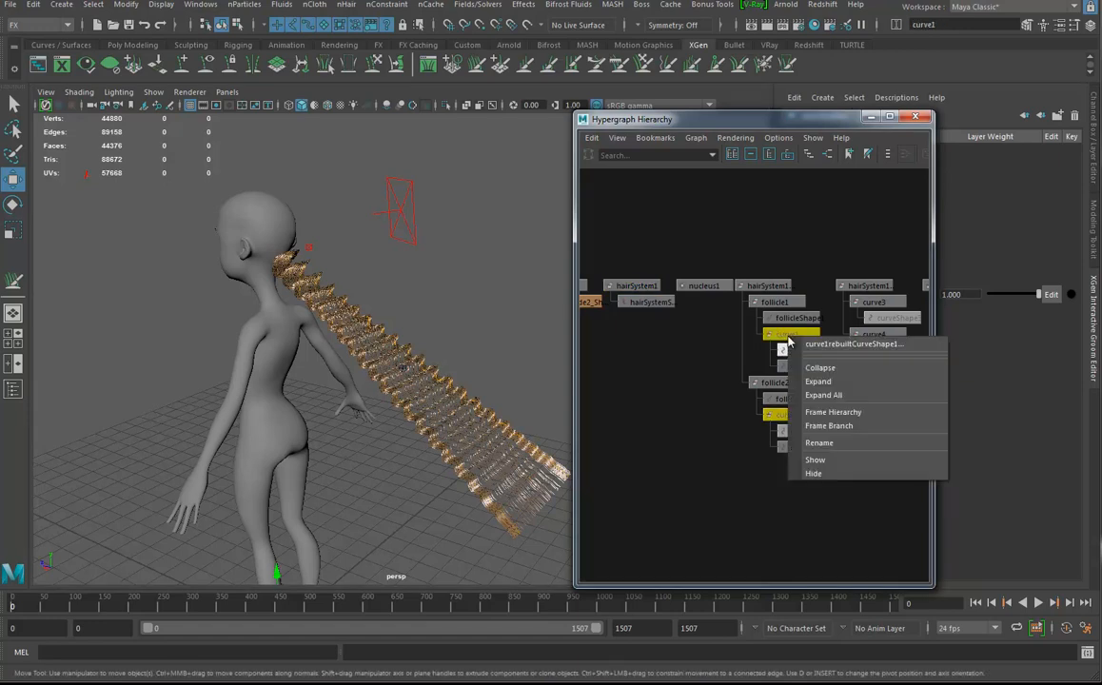
pyautogui.click(823, 459)
pyautogui.rightClick(773, 419)
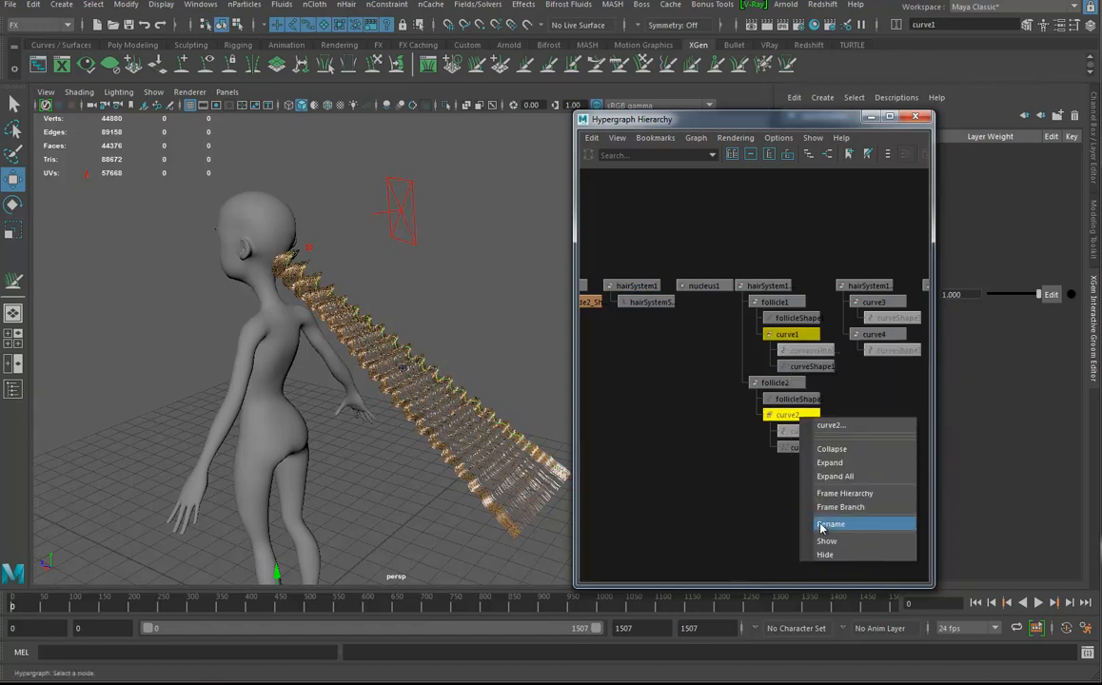
pyautogui.click(826, 536)
# Select curveShape1 and curveShape2 and set up two side-by-side perspective views clear of the Hypergraph window
pyautogui.keyDown('alt'); pyautogui.moveTo(464, 407); pyautogui.dragTo(399, 417); pyautogui.keyUp('alt')
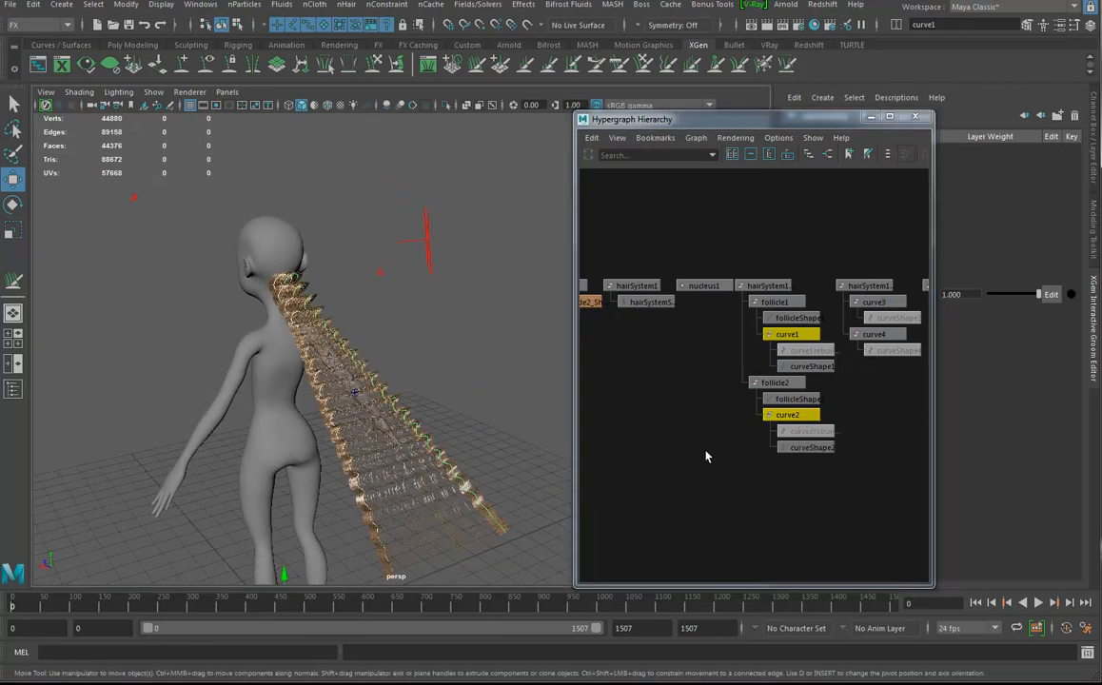
pyautogui.click(805, 447)
pyautogui.keyDown('shift'); pyautogui.click(807, 366); pyautogui.keyUp('shift')
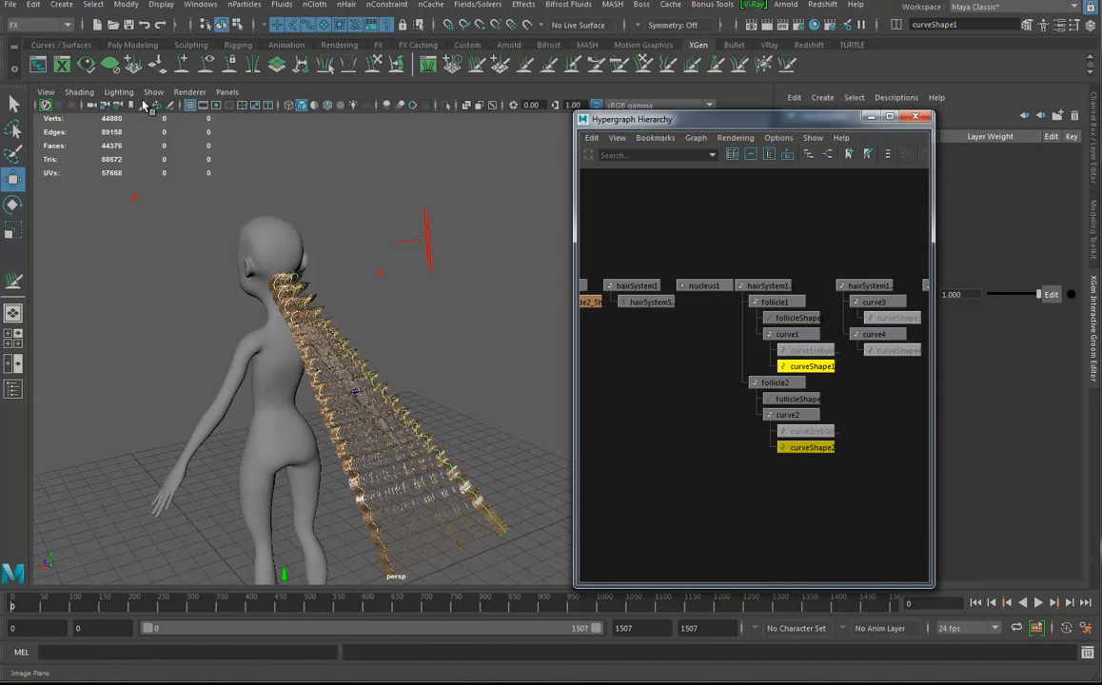
pyautogui.click(20, 371)
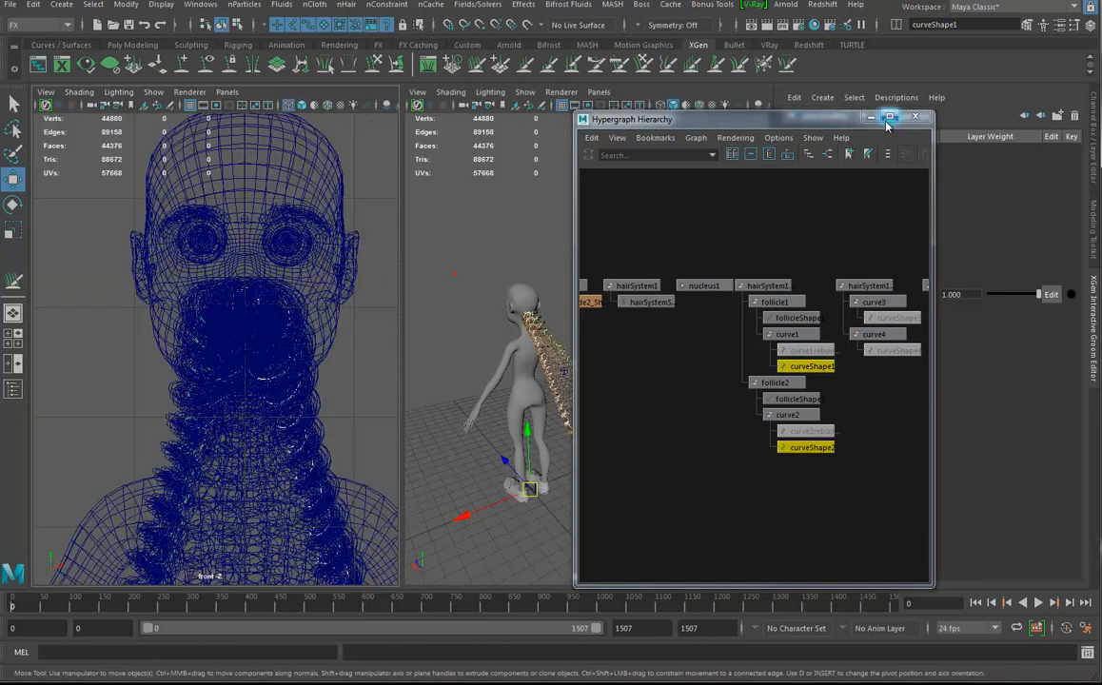
pyautogui.moveTo(747, 123); pyautogui.dragTo(1101, 131)
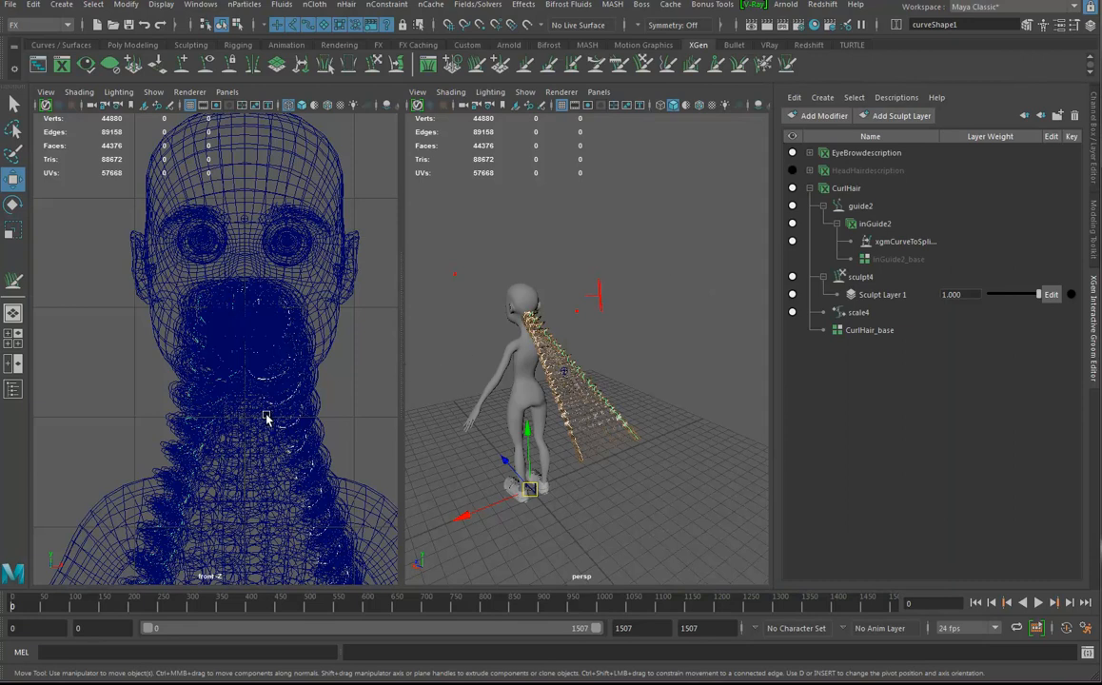
pyautogui.press('space')
pyautogui.moveTo(303, 426); pyautogui.dragTo(289, 388)
pyautogui.keyDown('alt'); pyautogui.moveTo(347, 450); pyautogui.dragTo(369, 466); pyautogui.keyUp('alt')
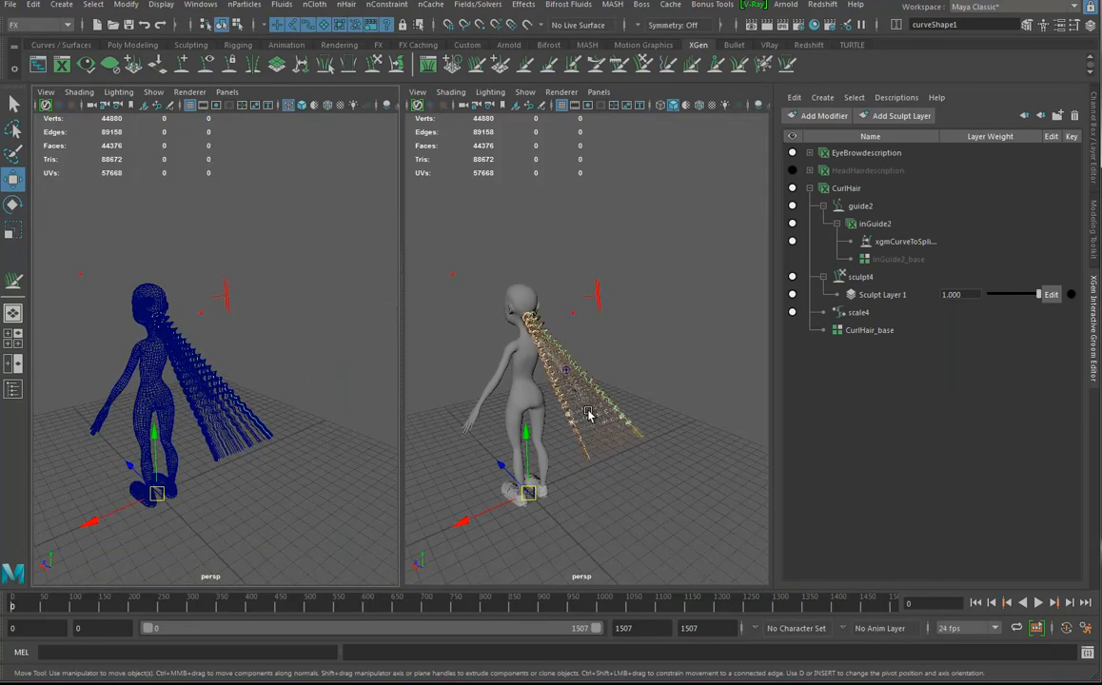
# Isolate the selected curveShape1 and curveShape2 in the shaded perspective view, keeping the full scene in the wireframe view
pyautogui.click(648, 237)
pyautogui.hotkey('ctrl', 'z')
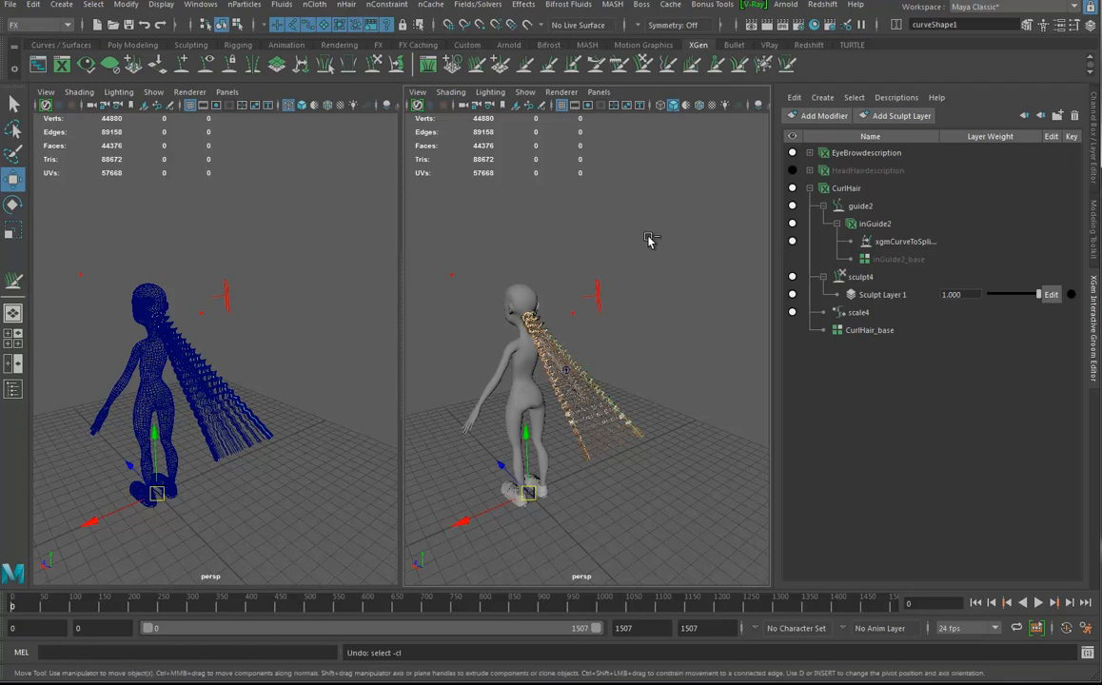
pyautogui.hotkey('ctrl', '1')
pyautogui.keyDown('alt'); pyautogui.moveTo(559, 434); pyautogui.dragTo(622, 399); pyautogui.keyUp('alt')
pyautogui.scroll(5, 603, 424)
pyautogui.scroll(-3, 602, 409)
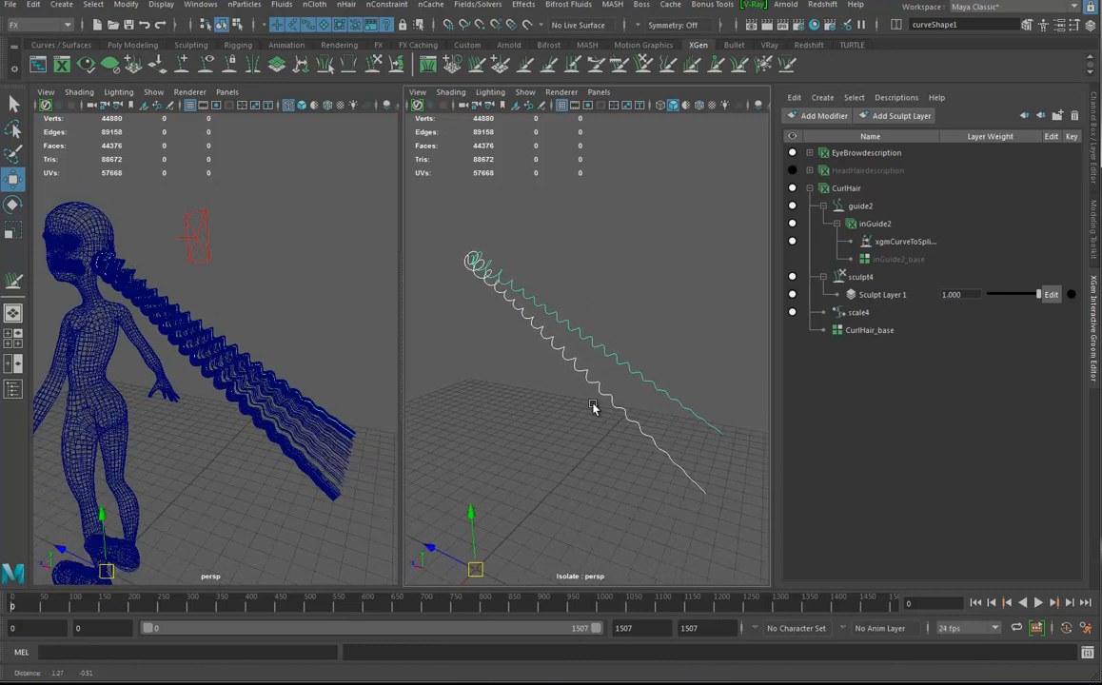
# Show curve1's control vertices and raise the middle of the curve using soft selection
pyautogui.moveTo(526, 416); pyautogui.dragTo(528, 416)
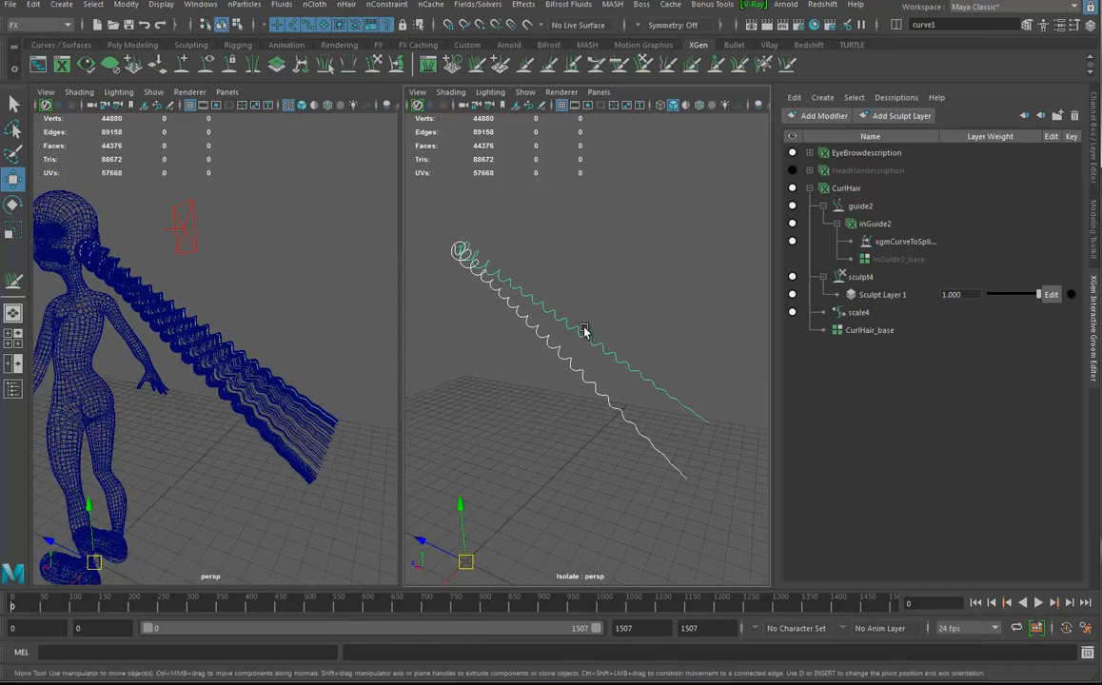
pyautogui.moveTo(554, 327); pyautogui.dragTo(480, 321, button='right')
pyautogui.moveTo(589, 302); pyautogui.dragTo(782, 318)
pyautogui.press('b')
pyautogui.moveTo(570, 251); pyautogui.dragTo(575, 227)
pyautogui.keyDown('alt'); pyautogui.moveTo(238, 352); pyautogui.dragTo(168, 283); pyautogui.keyUp('alt')
pyautogui.keyDown('alt'); pyautogui.moveTo(285, 473); pyautogui.dragTo(294, 372); pyautogui.keyUp('alt')
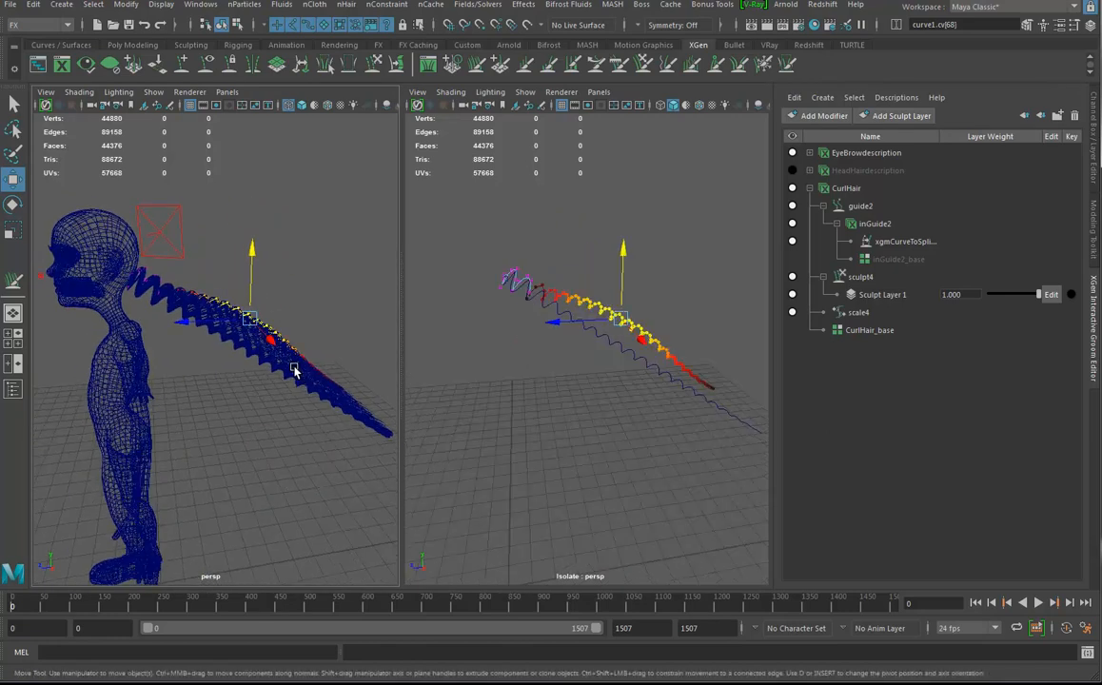